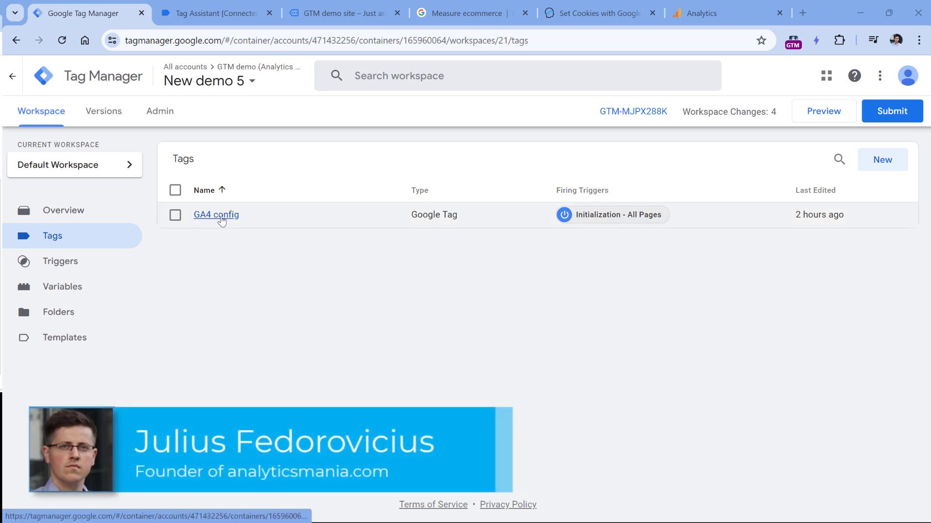
Step: Review the configuration and firing trigger of the GA4 config tag
click(217, 216)
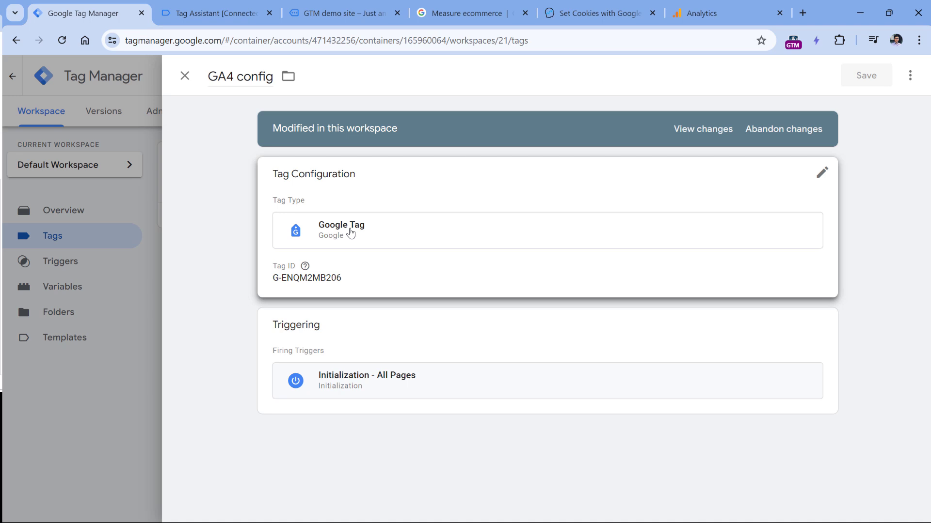
key(Escape)
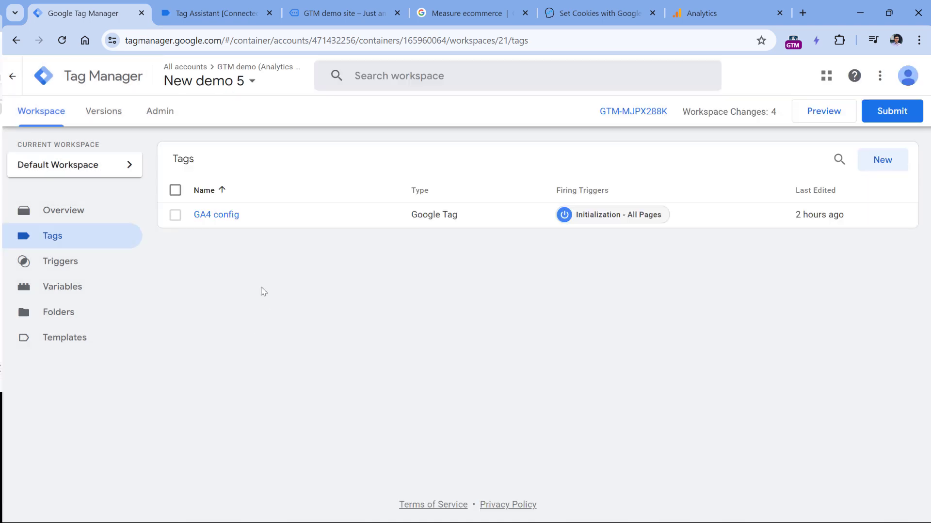
Step: Load the gtmplayground.com demo site with the query parameter affiliate_id=1234567abc appended to its address
click(342, 13)
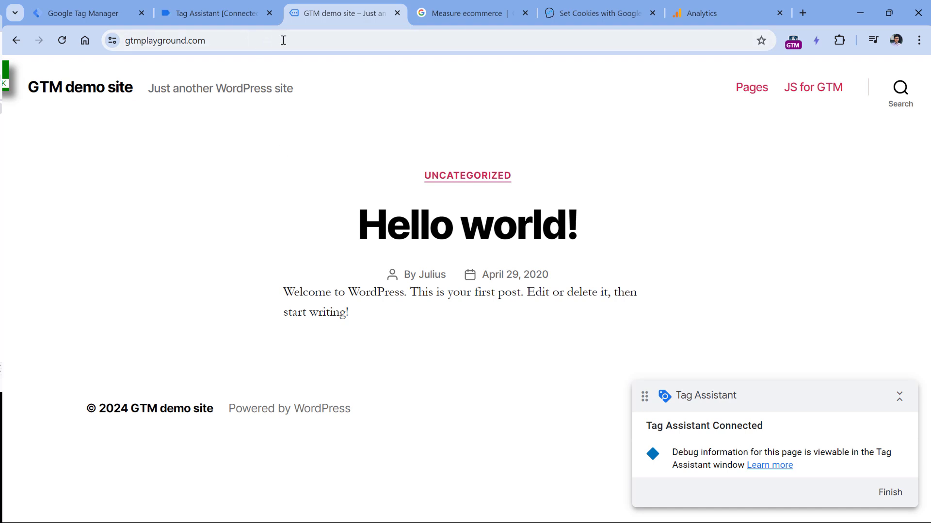
click(318, 39)
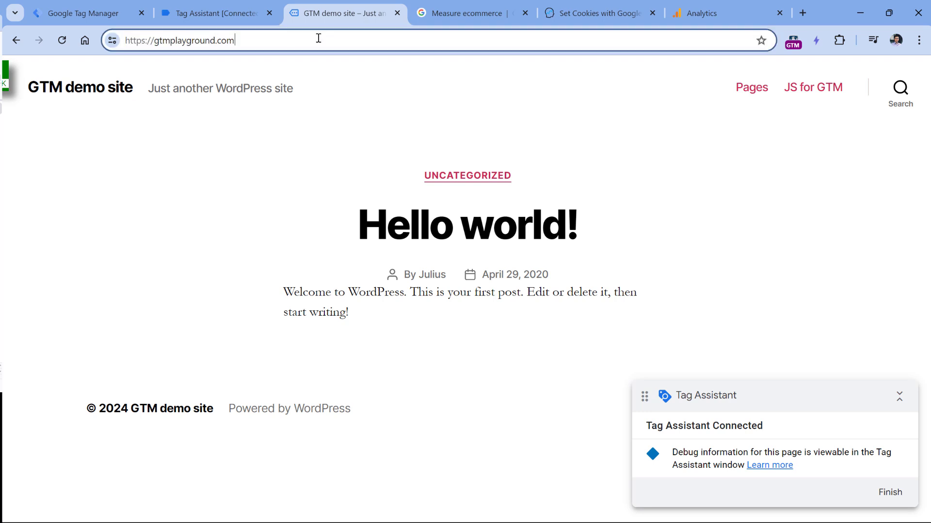
text(?affil)
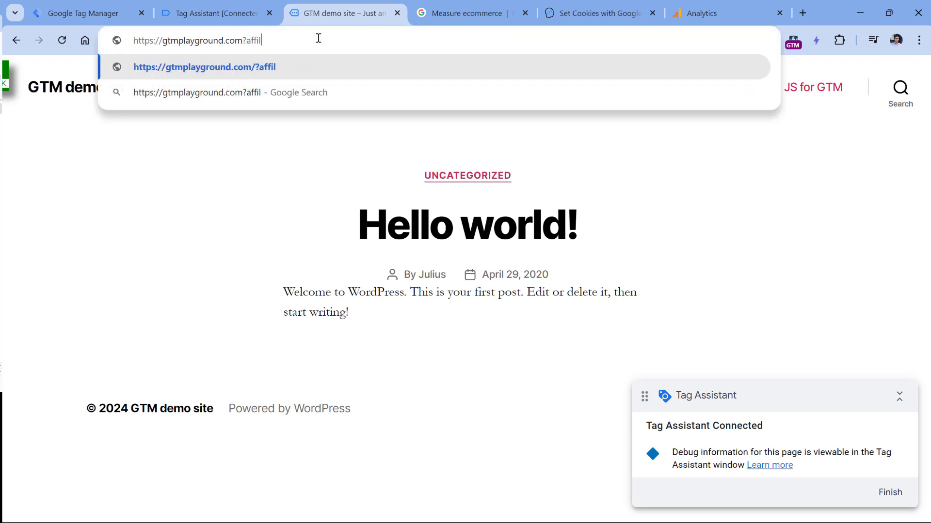
text(iate_id=)
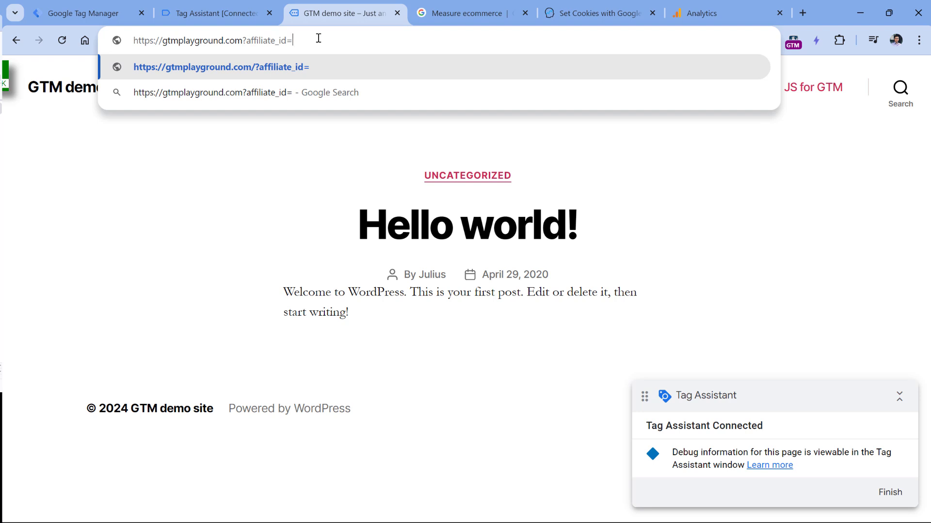
text(1234567abc)
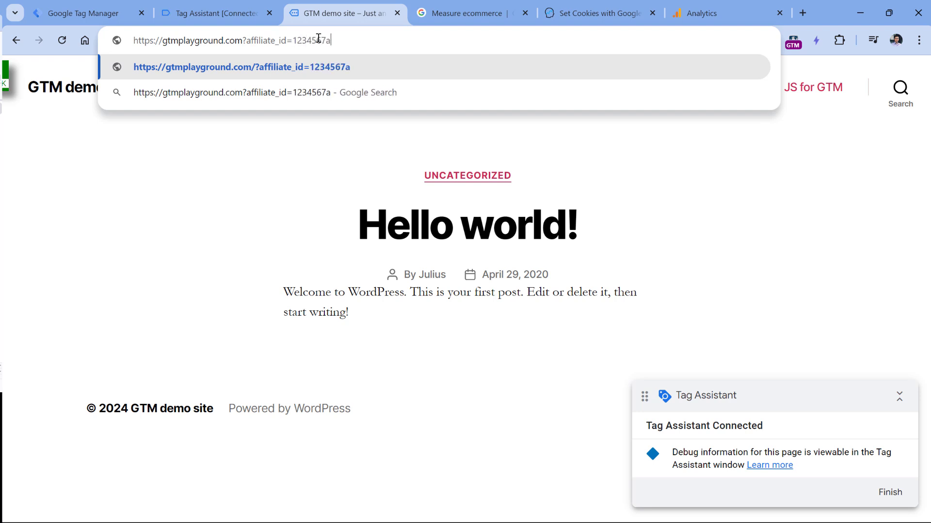
key(Return)
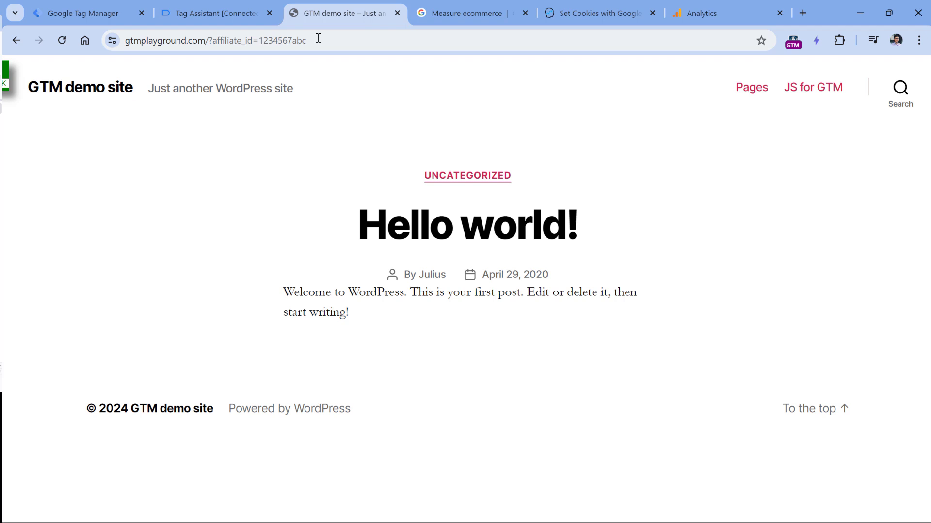
Step: Examine the affiliate_id parameter's value and name in the demo site's address
drag(312, 40, 281, 48)
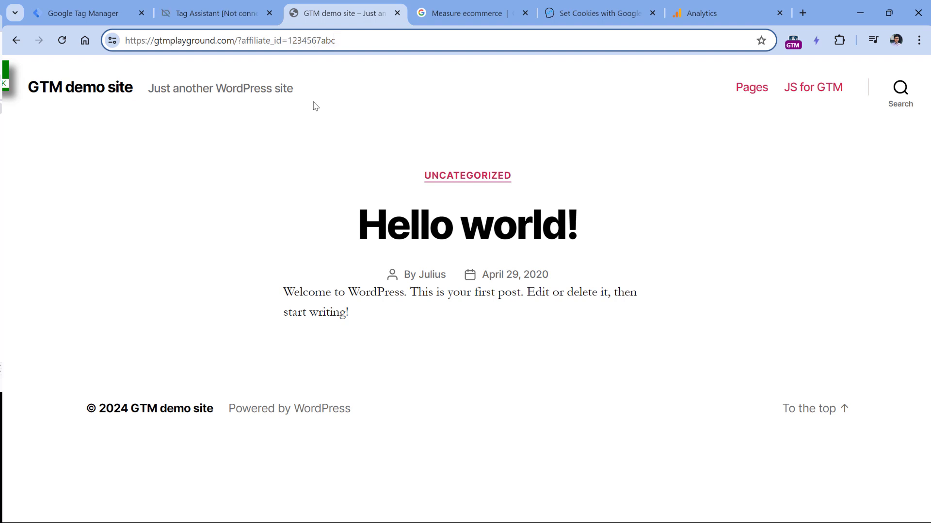
drag(339, 42, 287, 41)
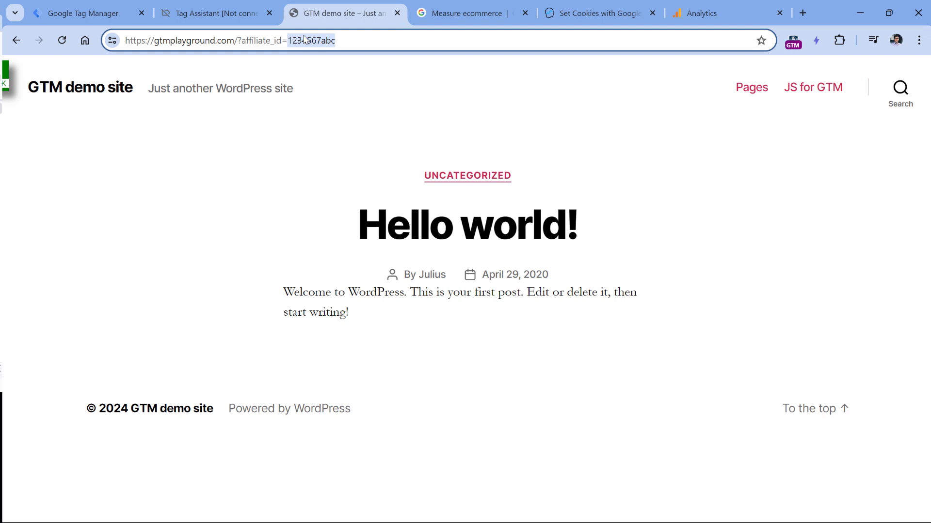
click(241, 40)
drag(243, 42, 280, 41)
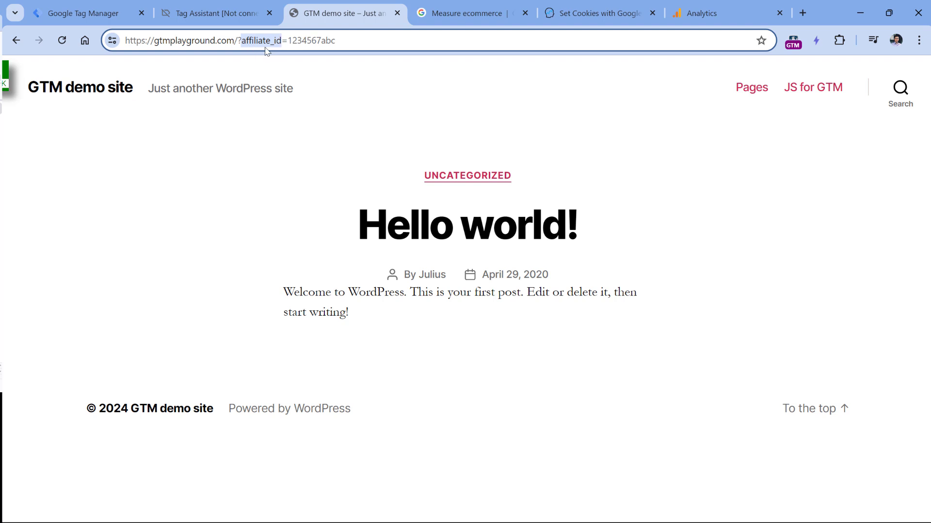
Step: Create a new user-defined URL variable in Google Tag Manager with Query as its component type
click(77, 13)
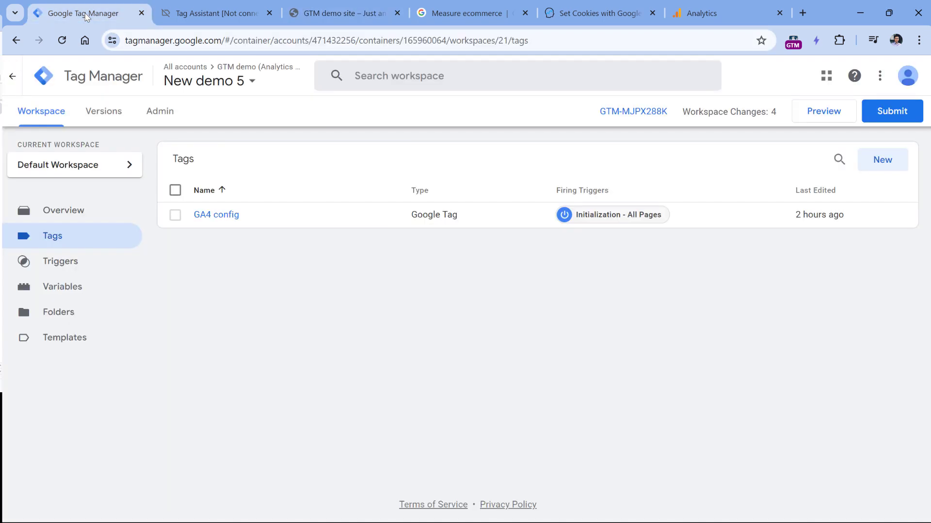
click(60, 287)
scroll(311, 236, down, 5)
scroll(311, 236, down, 8)
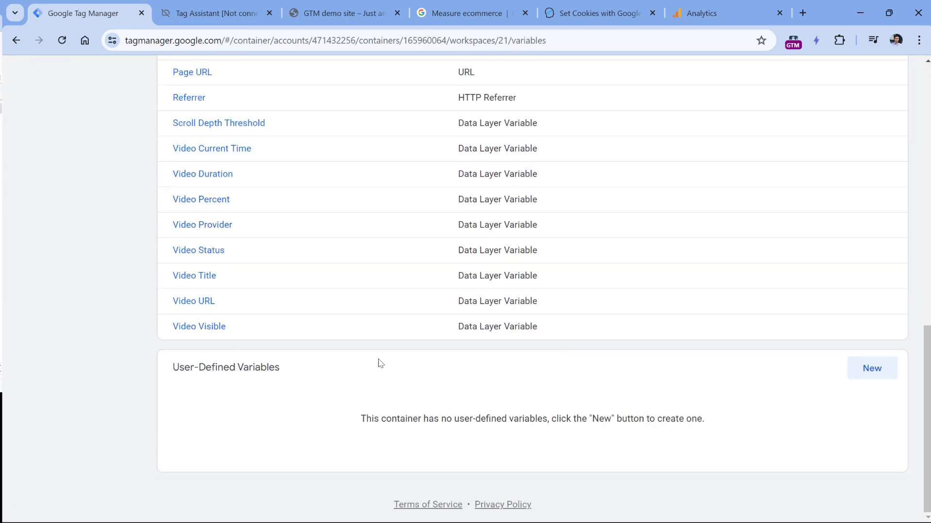
click(873, 371)
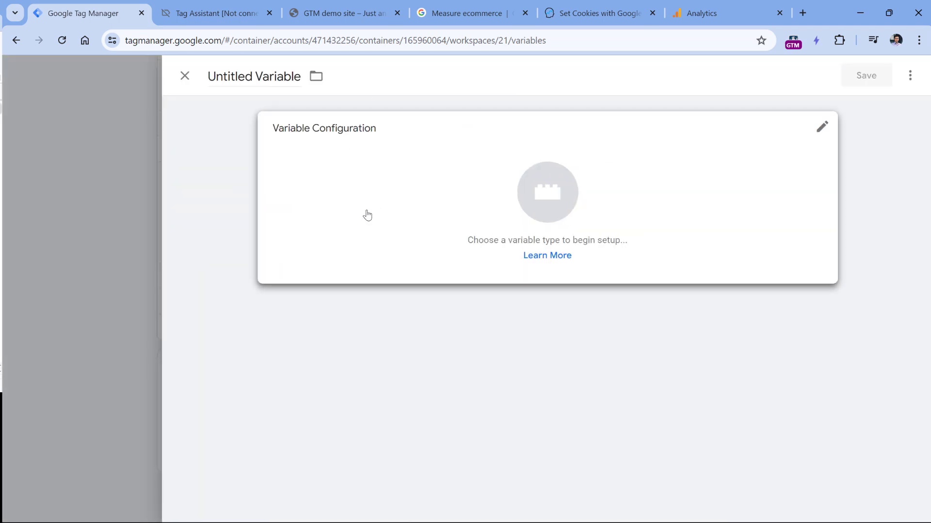
click(366, 212)
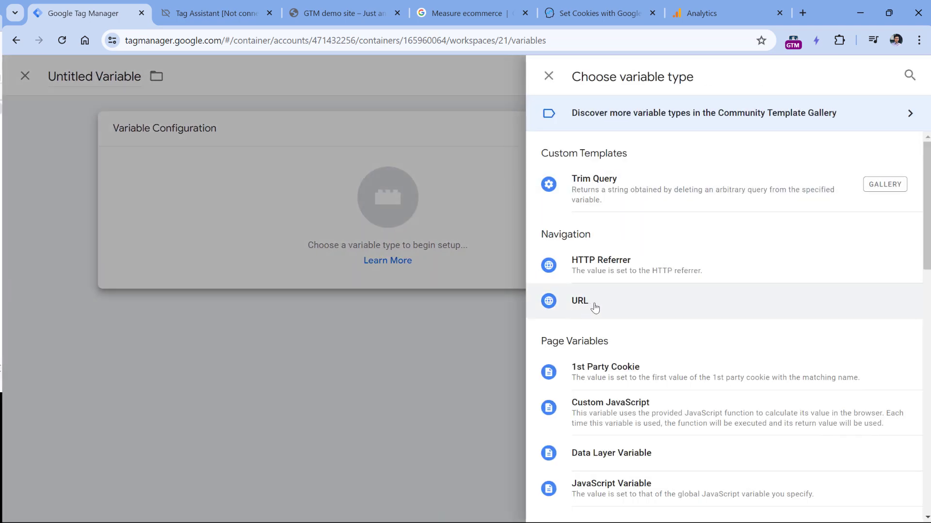
click(587, 302)
click(342, 256)
click(308, 342)
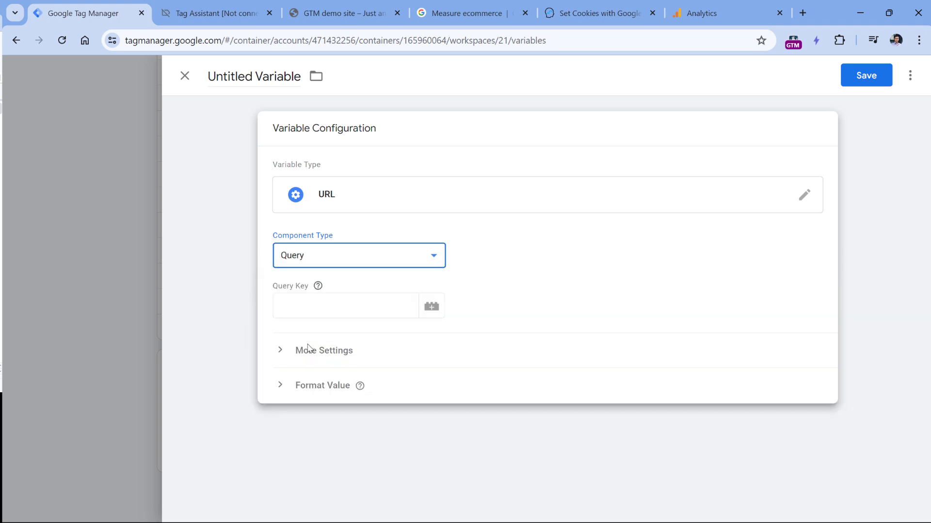
Step: Copy the parameter name affiliate_id from the demo site's address and use it as the variable's query key
click(330, 16)
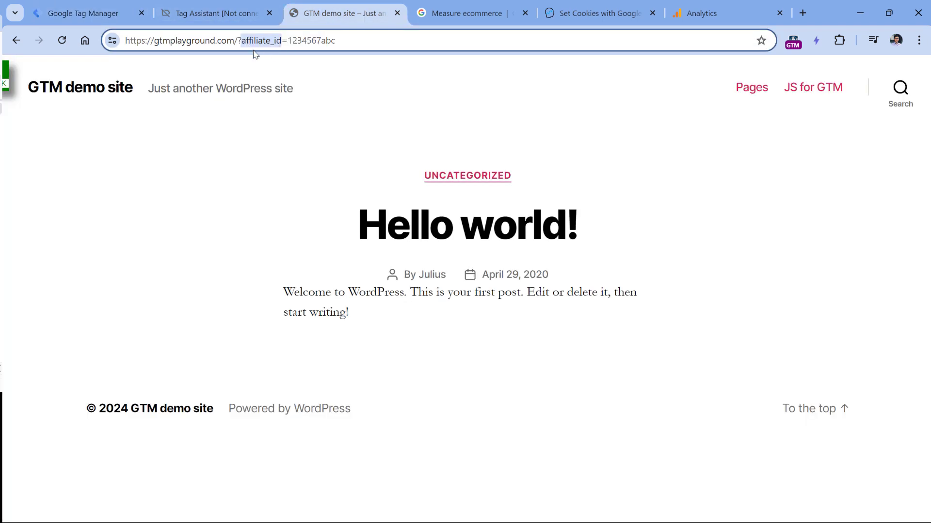
click(244, 41)
double_click(246, 41)
right_click(267, 43)
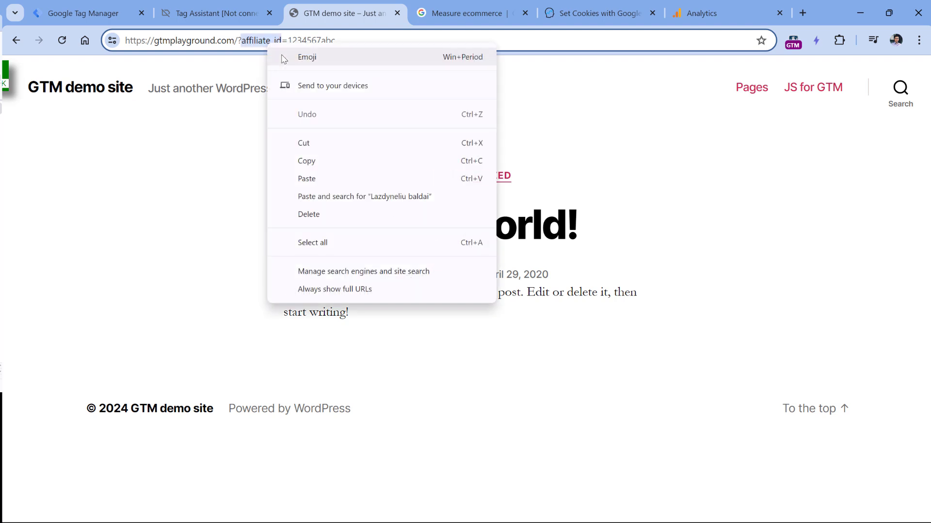
click(308, 160)
click(131, 22)
click(409, 309)
key(ctrl+v)
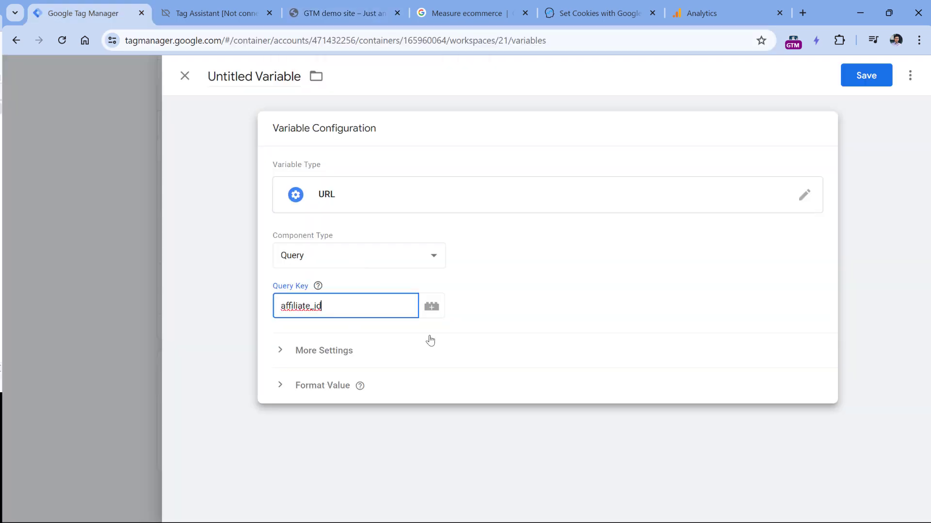
Step: Name the variable "url - affiliate_id" and save it
click(307, 73)
text(u)
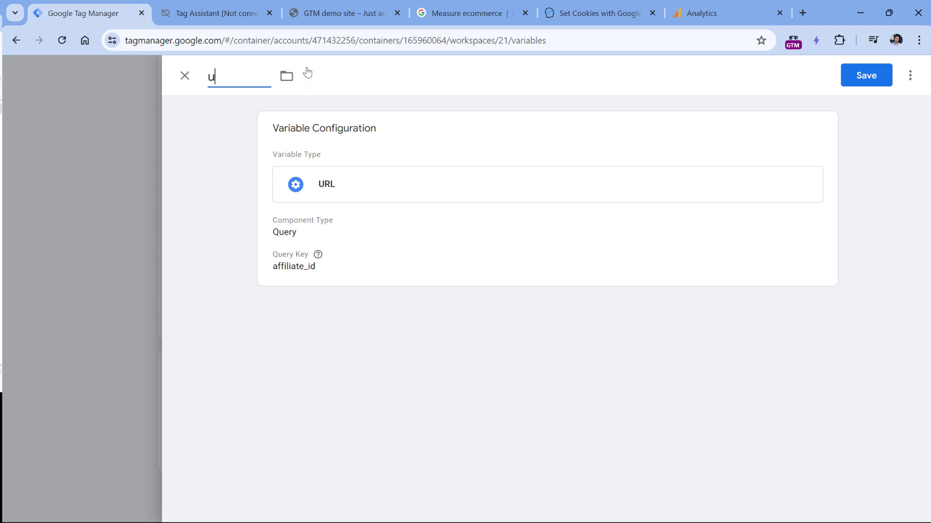
text(rl -)
key(ctrl+v)
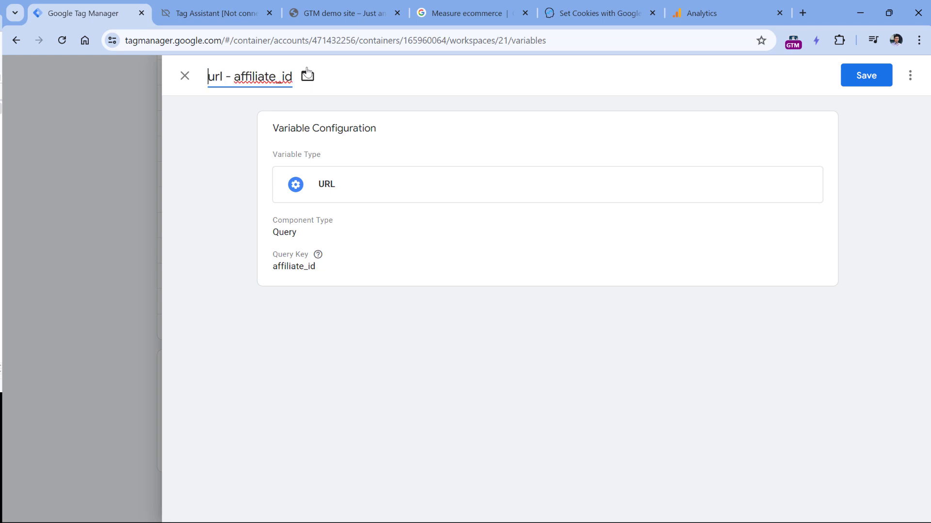
click(853, 81)
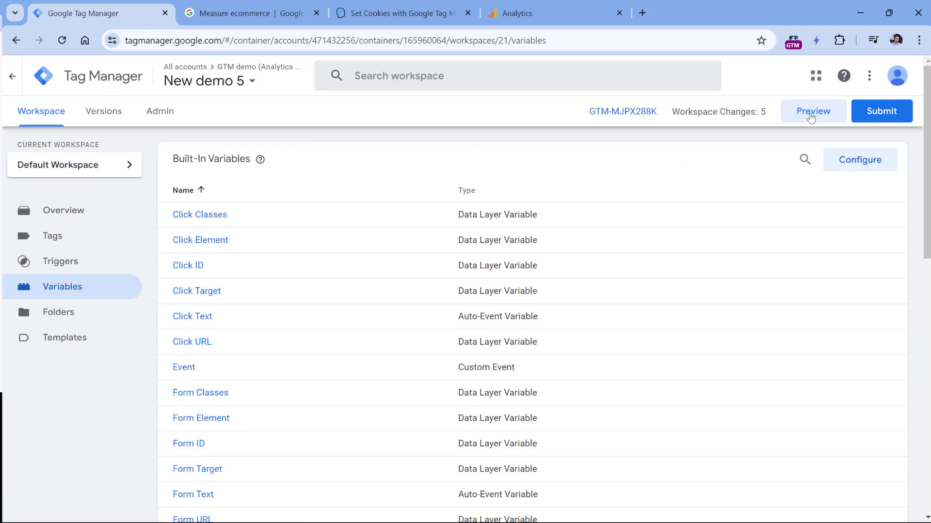
click(810, 117)
click(443, 327)
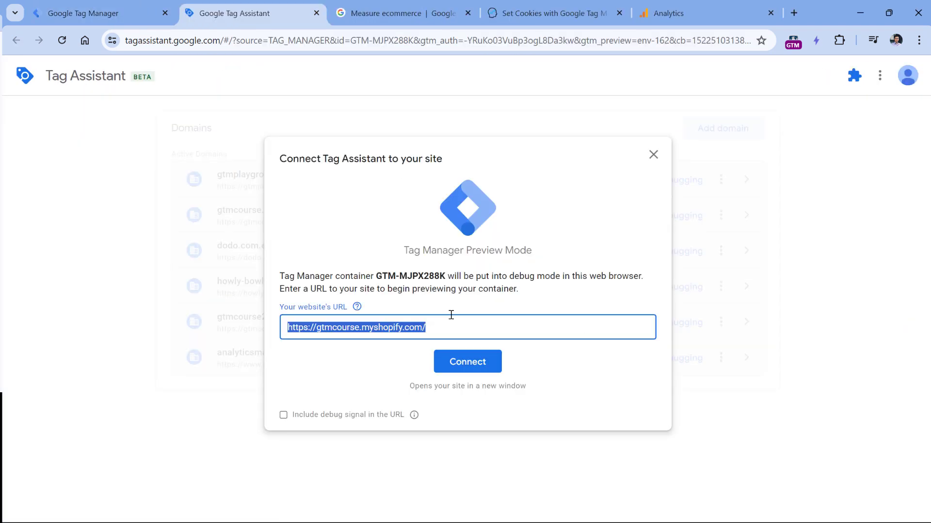
click(456, 311)
drag(317, 327, 481, 336)
text(gtmplayground.com)
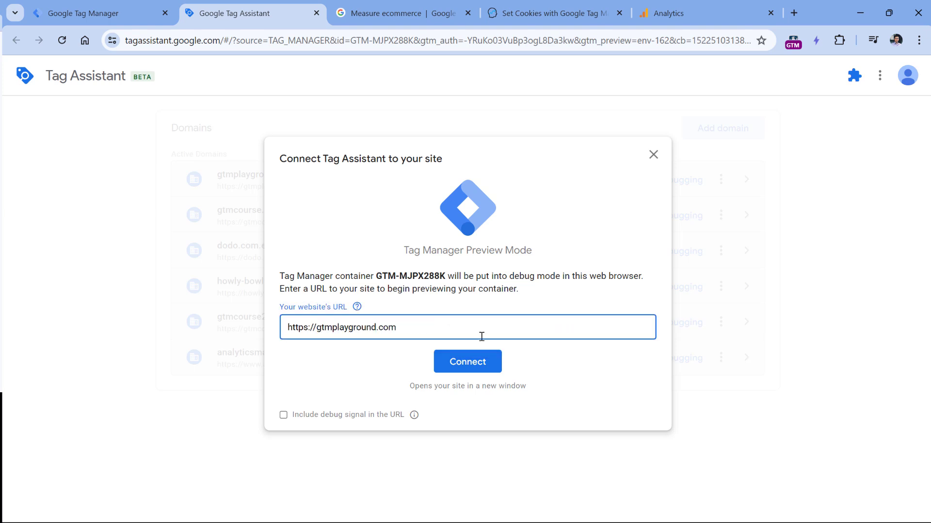
text(?affiliate_id=1234567abc)
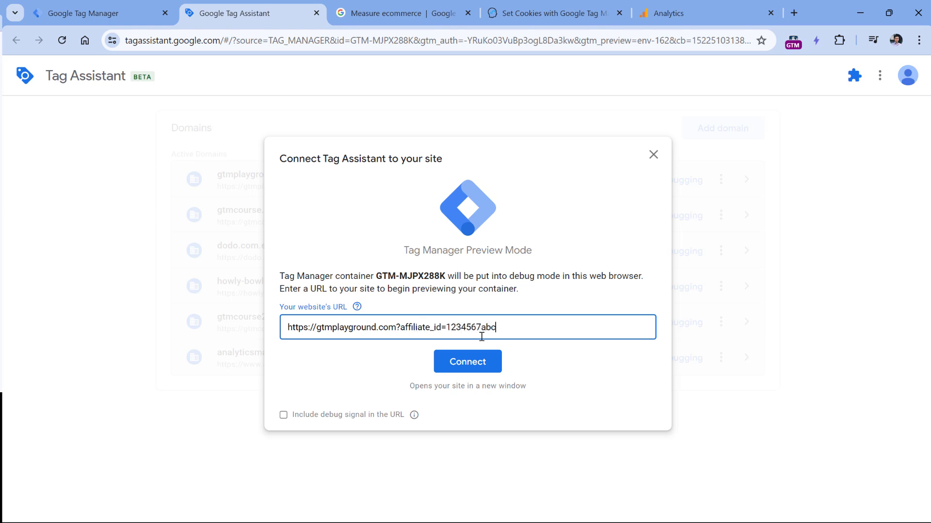
click(462, 369)
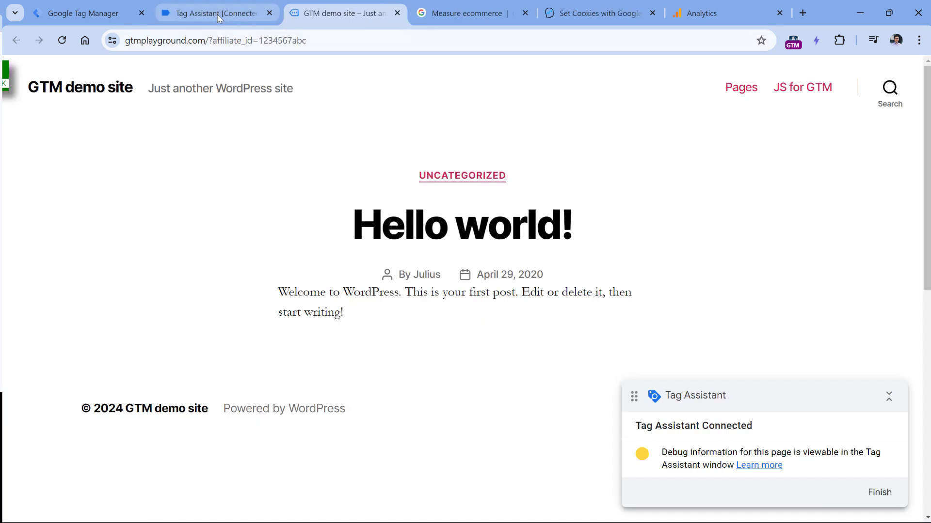
Step: In Tag Assistant, check the value of the url - affiliate_id variable for the Container Loaded event
click(217, 16)
click(473, 296)
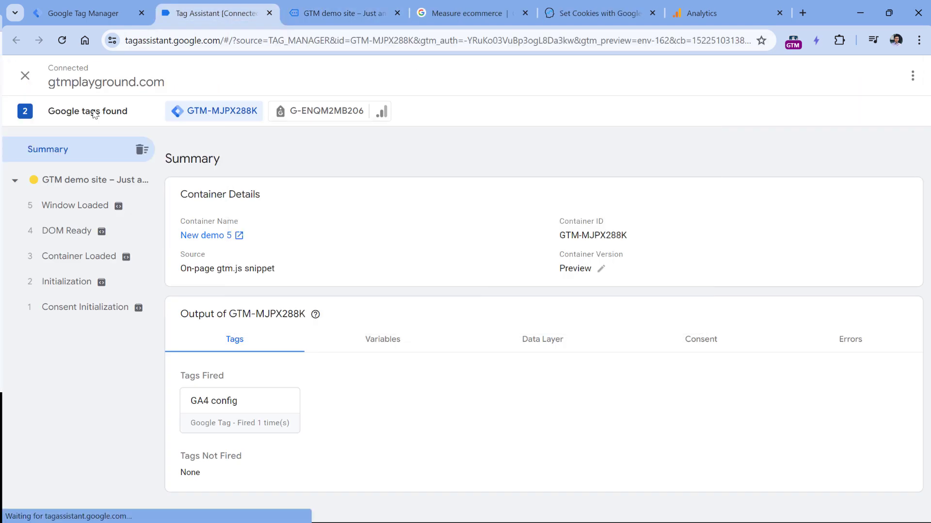
click(80, 257)
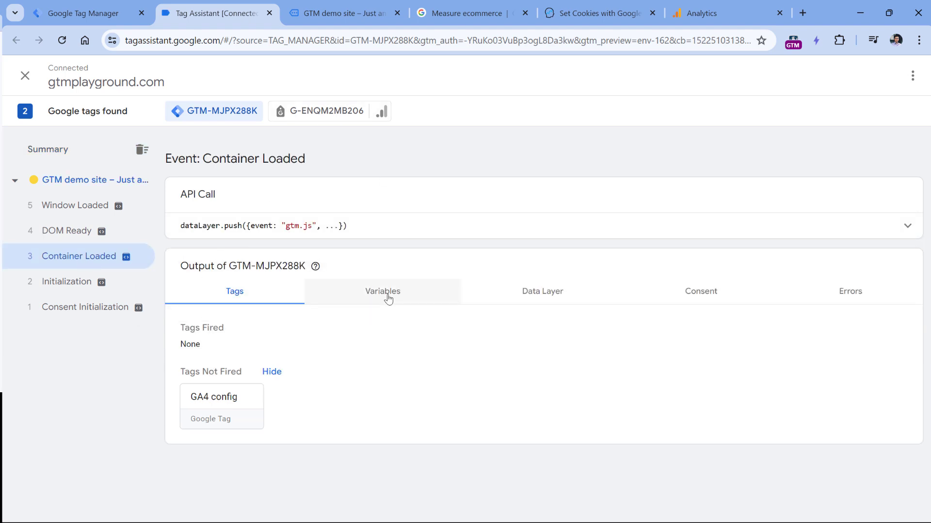
click(386, 294)
scroll(293, 320, down, 12)
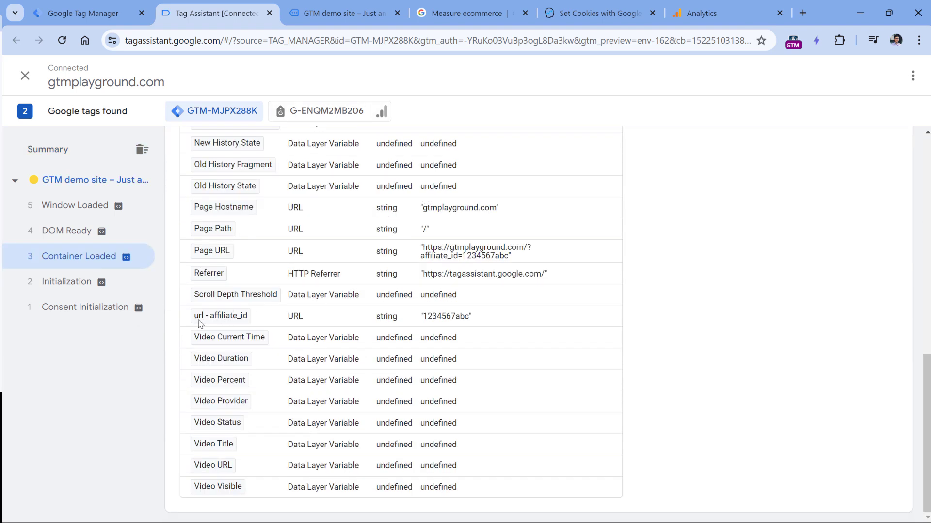
drag(425, 320, 469, 322)
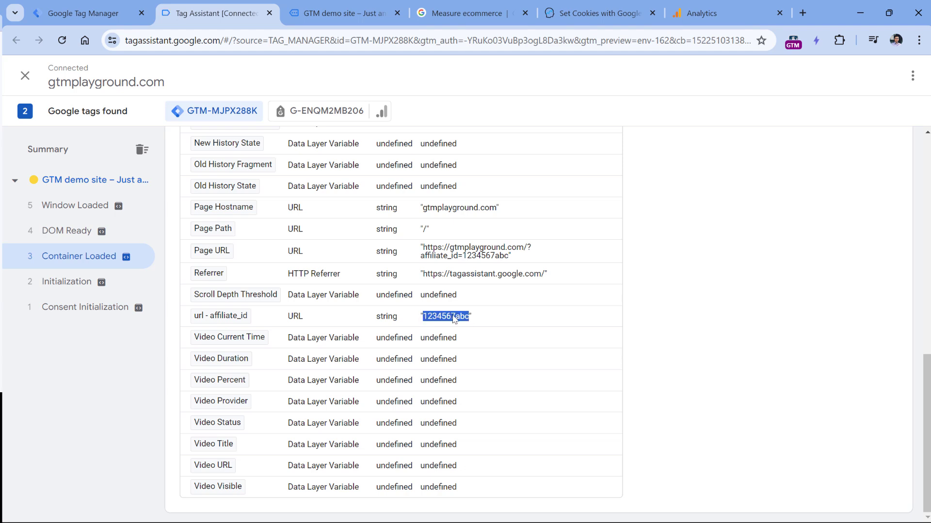
Step: Open the site's Hello world! post and check url - affiliate_id at its Container Loaded event against the page address
click(327, 5)
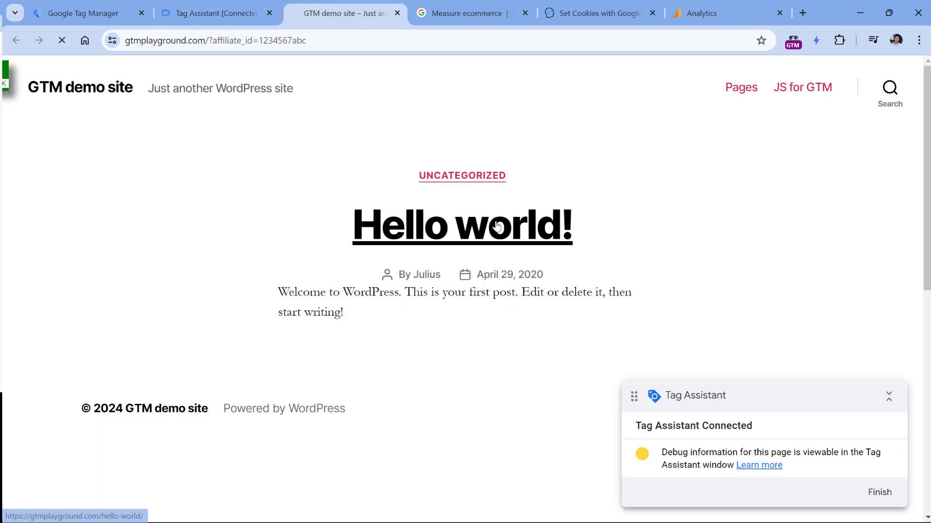
click(458, 227)
click(216, 15)
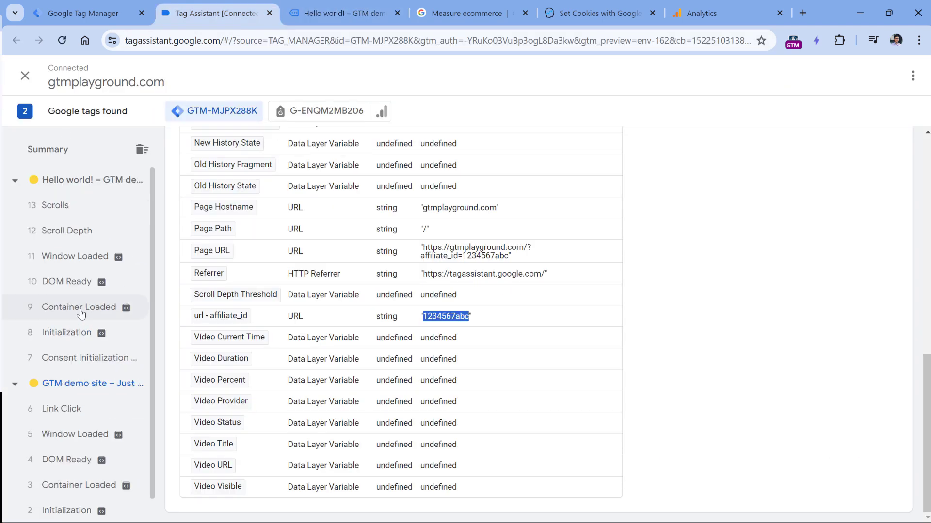
click(79, 308)
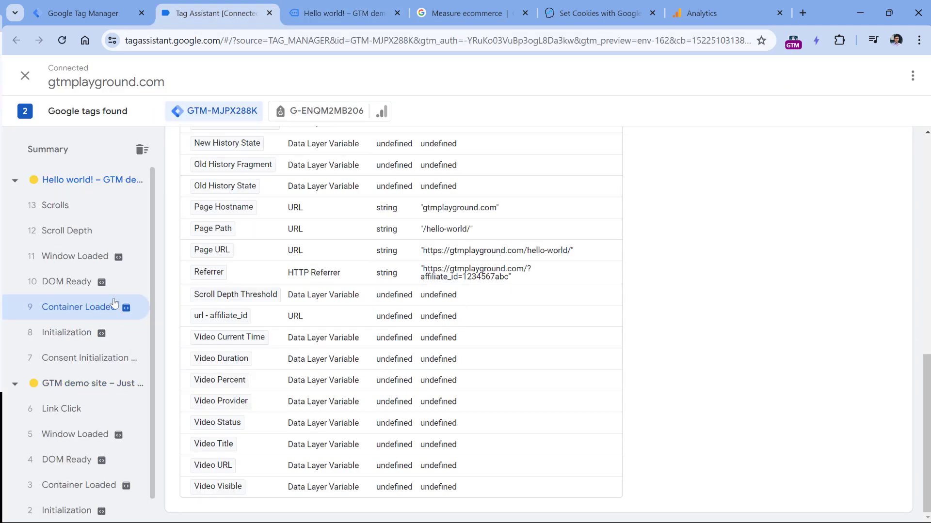
click(339, 13)
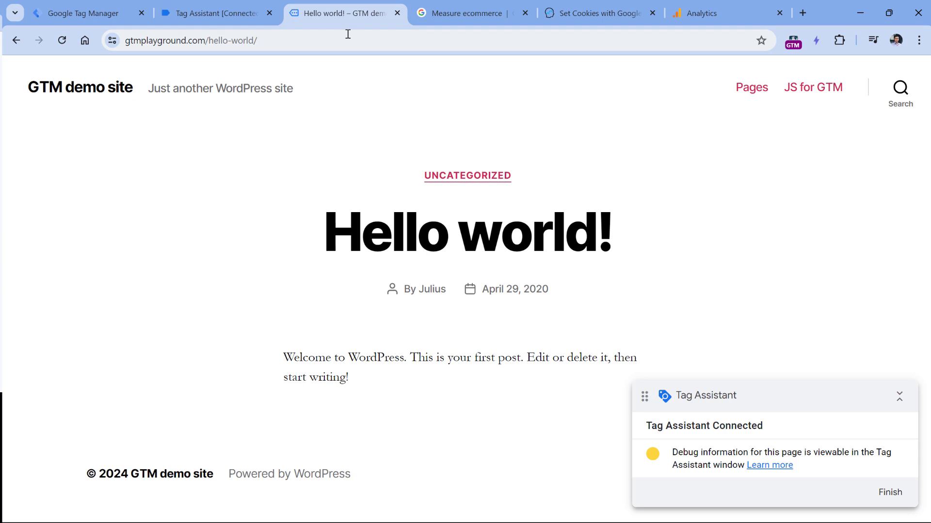
key(ctrl+shift+Tab)
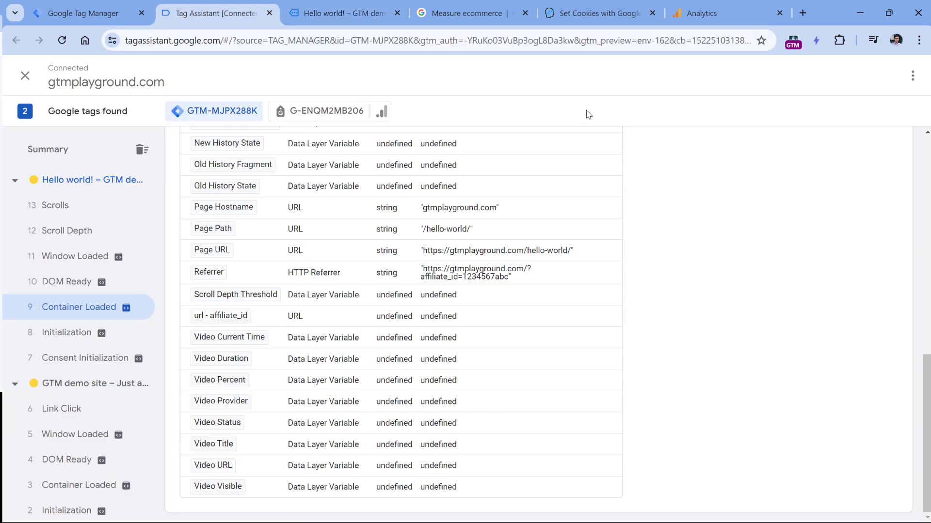
Step: Copy the complete cookie-setting script from the Analytics Mania article on cookies with Google Tag Manager
click(598, 15)
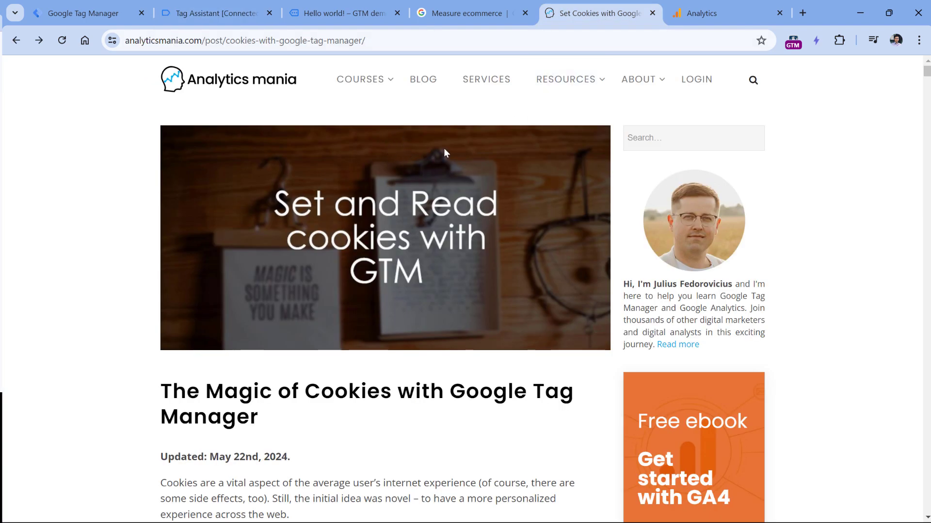
scroll(445, 153, down, 20)
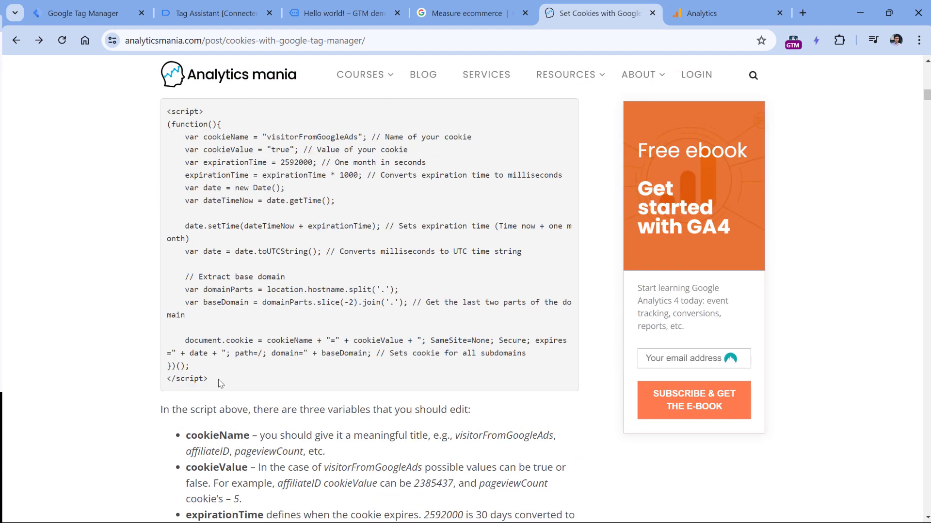
drag(221, 384, 168, 110)
right_click(203, 122)
click(213, 129)
Step: In Google Tag Manager, create a new Custom HTML tag and paste the copied script into its HTML code
click(88, 15)
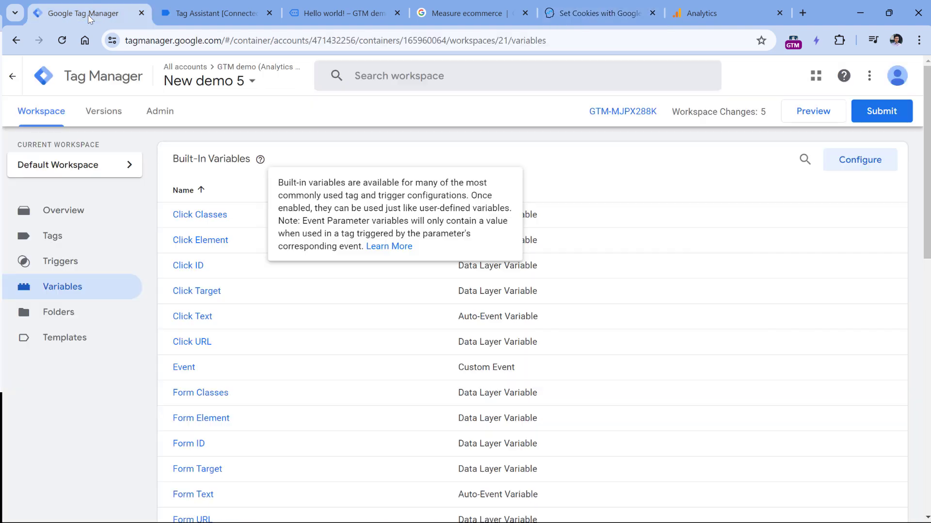
click(52, 236)
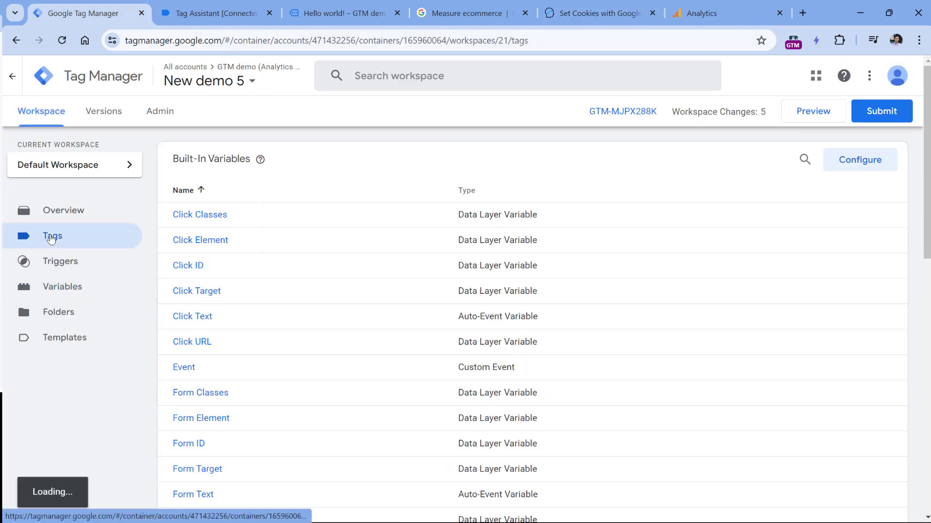
click(896, 170)
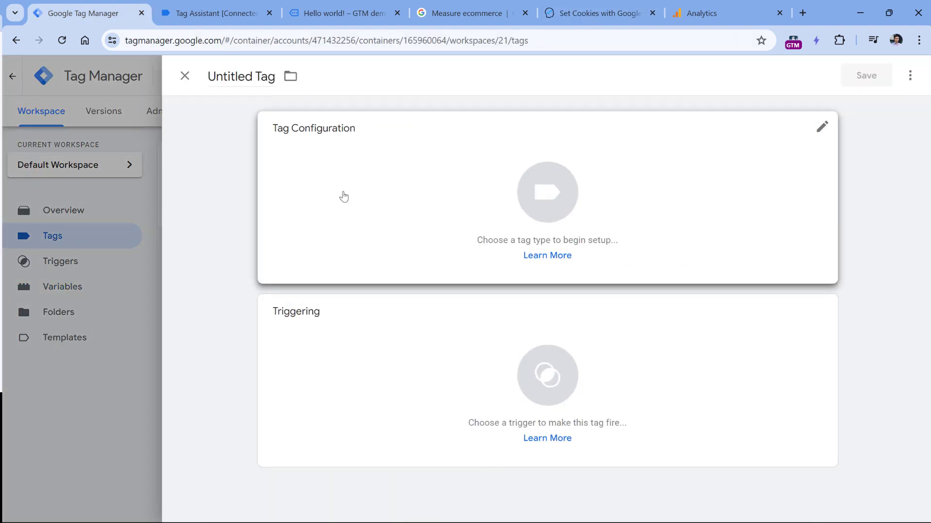
click(296, 184)
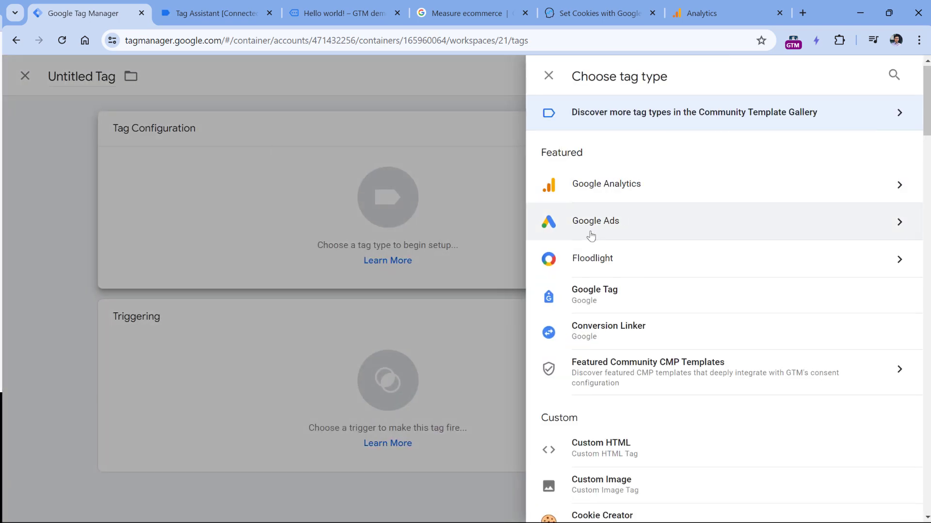
scroll(589, 234, down, 1)
click(600, 382)
click(369, 264)
key(ctrl+v)
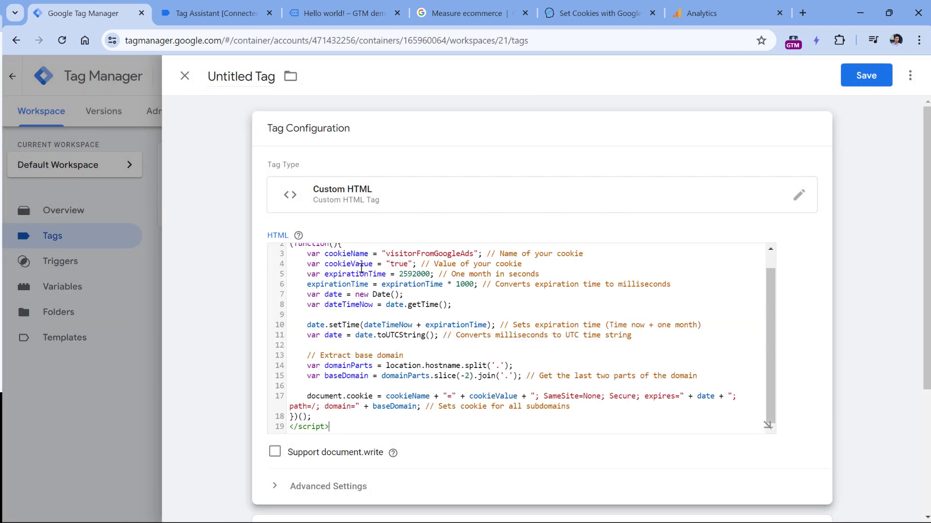
Step: Set the script's cookieName value to "gtm_affiliate_id"
scroll(422, 271, up, 1)
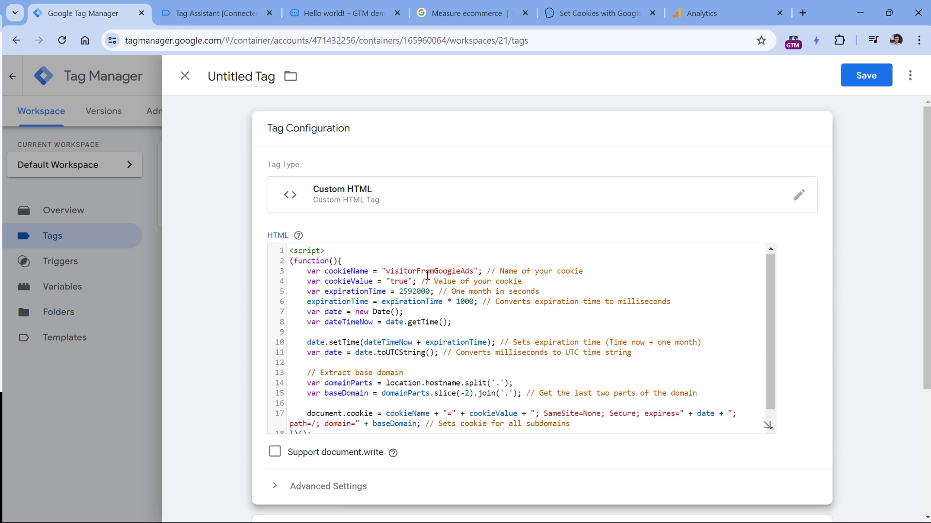
double_click(425, 271)
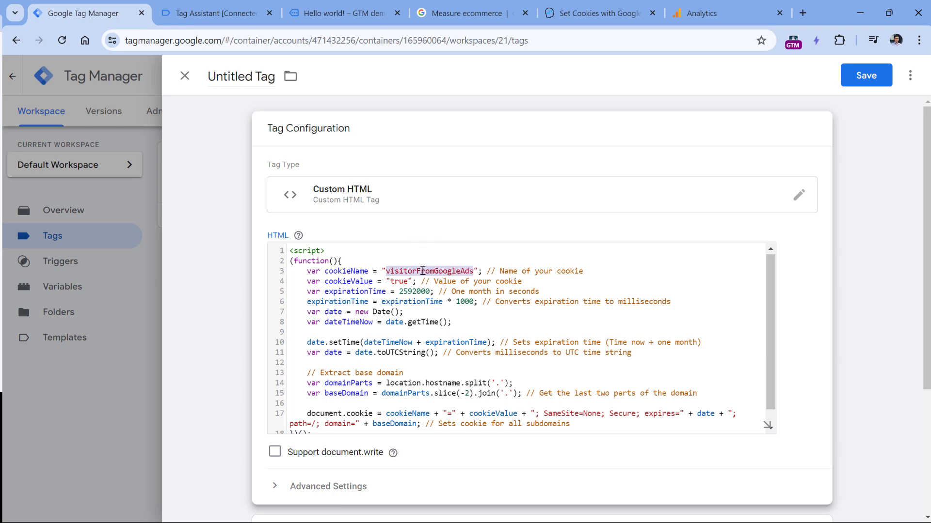
text(gtm_affiliate_id)
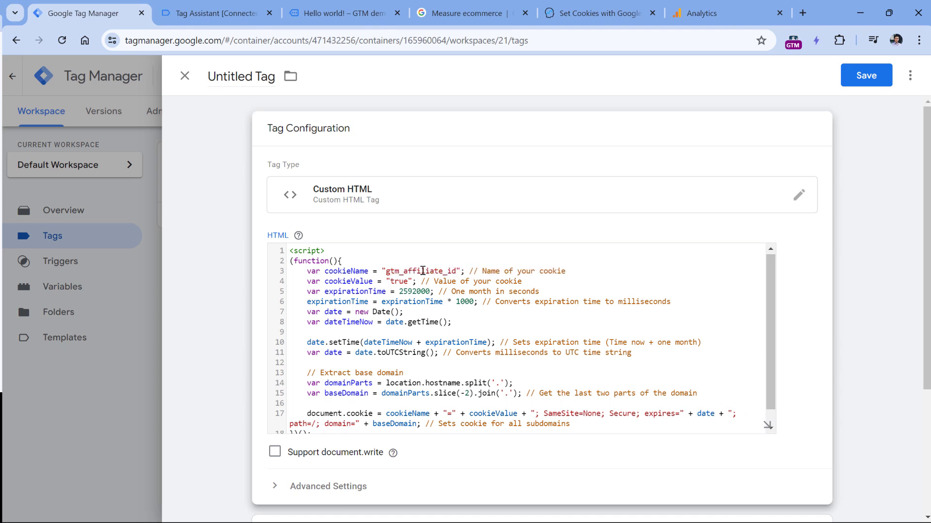
Step: In Tag Assistant, check the value of url - affiliate_id at the landing page's Container Loaded event
drag(386, 281, 413, 282)
click(213, 13)
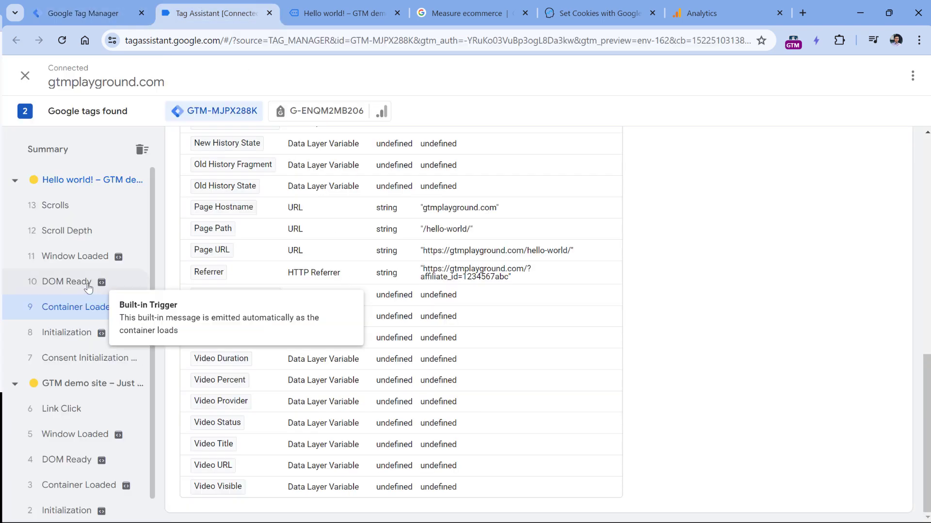
scroll(88, 288, down, 1)
click(73, 459)
drag(421, 318, 480, 319)
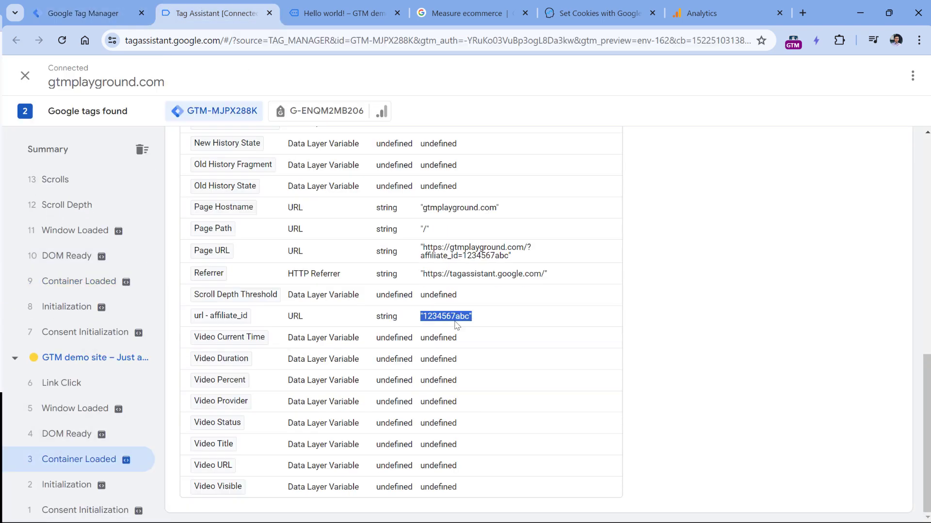
Step: Back in the Google Tag Manager tag, replace the script's "true" cookieValue, including its quotes, with the {{url - affiliate_id}} variable
click(97, 5)
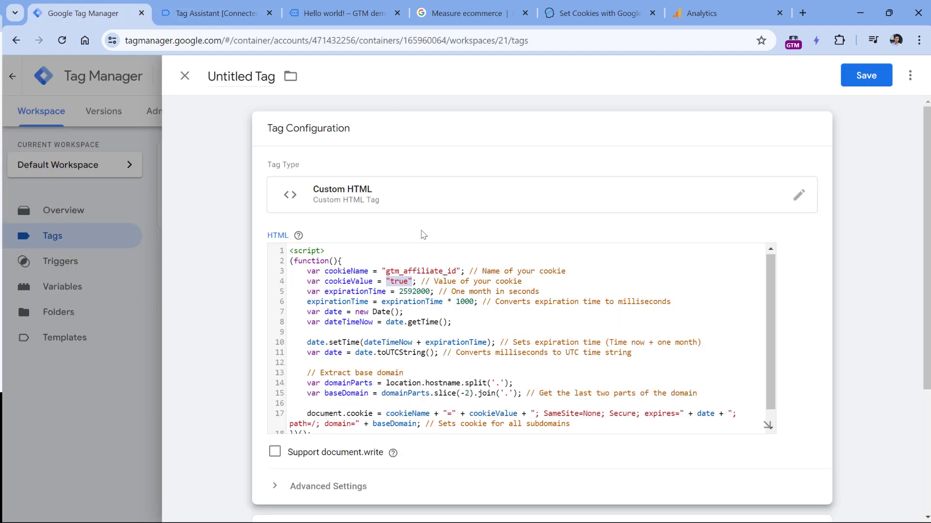
key(BackSpace)
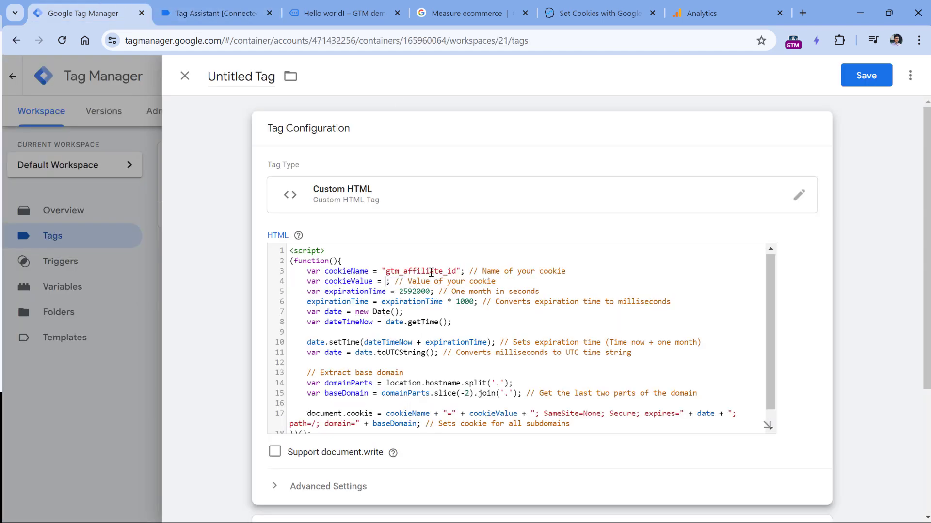
text({{)
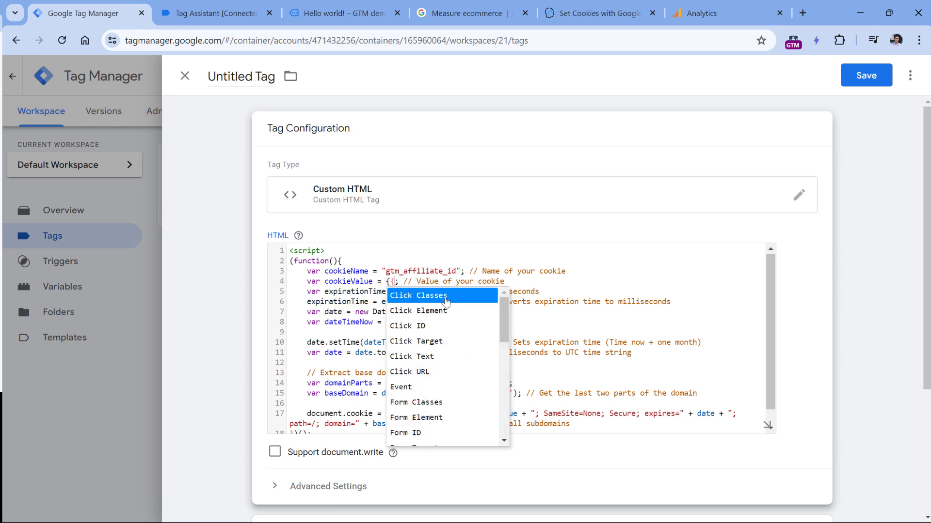
scroll(445, 310, down, 6)
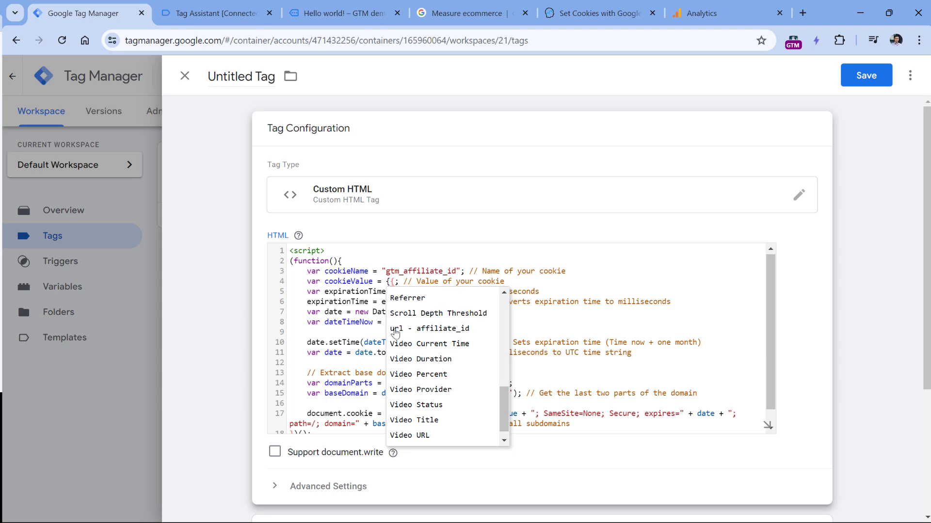
click(431, 332)
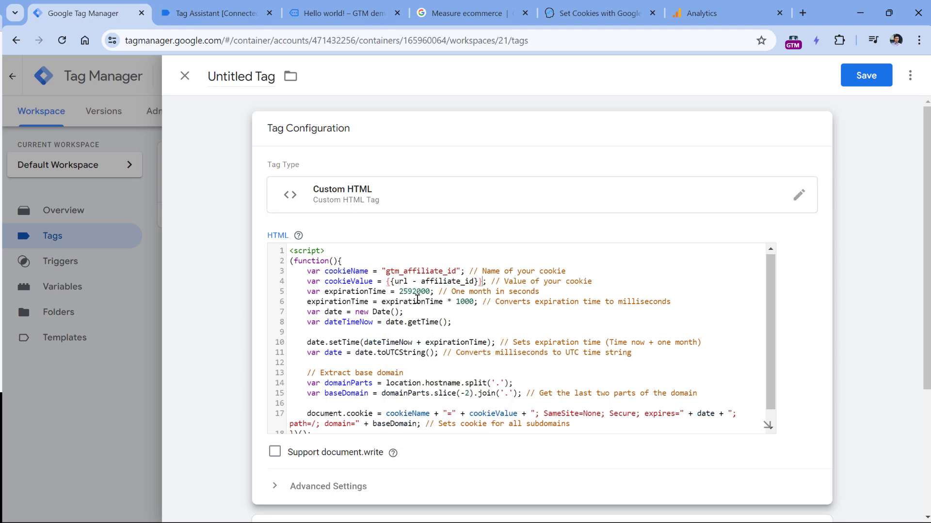
Step: Recheck the url - affiliate_id value in Tag Assistant and review the tag script's cookieName and expirationTime settings
key(ctrl+Tab)
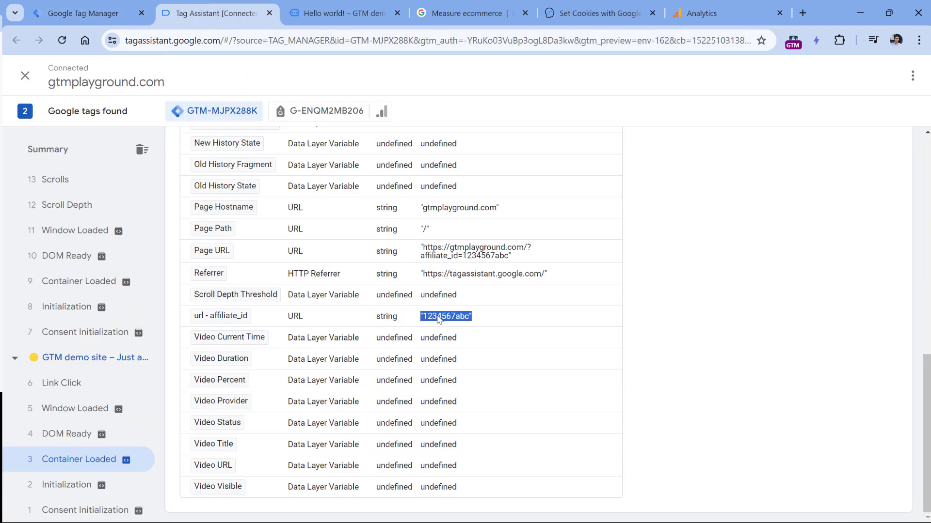
click(92, 7)
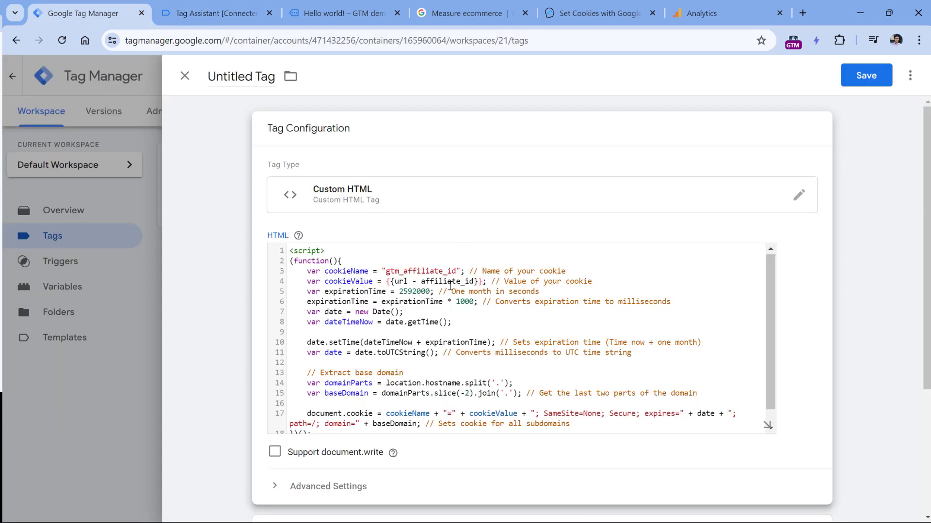
drag(381, 272, 461, 272)
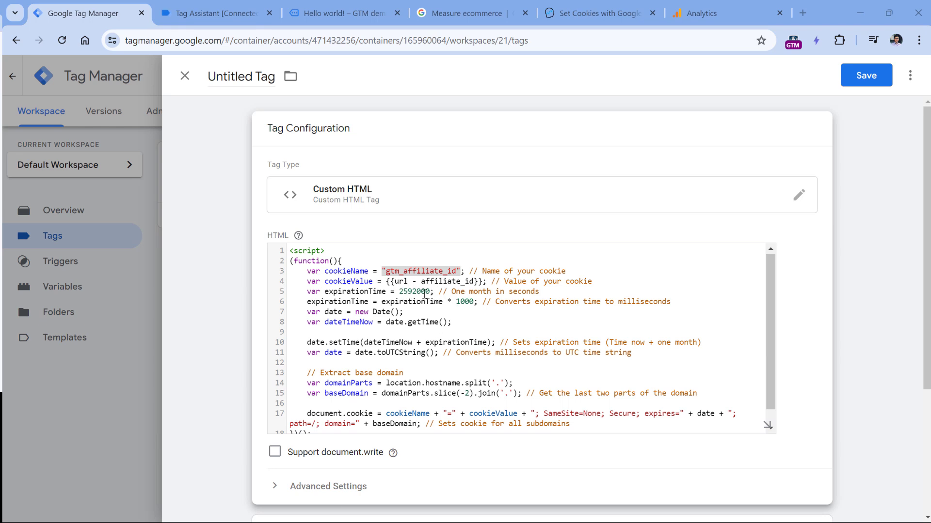
drag(399, 292, 429, 291)
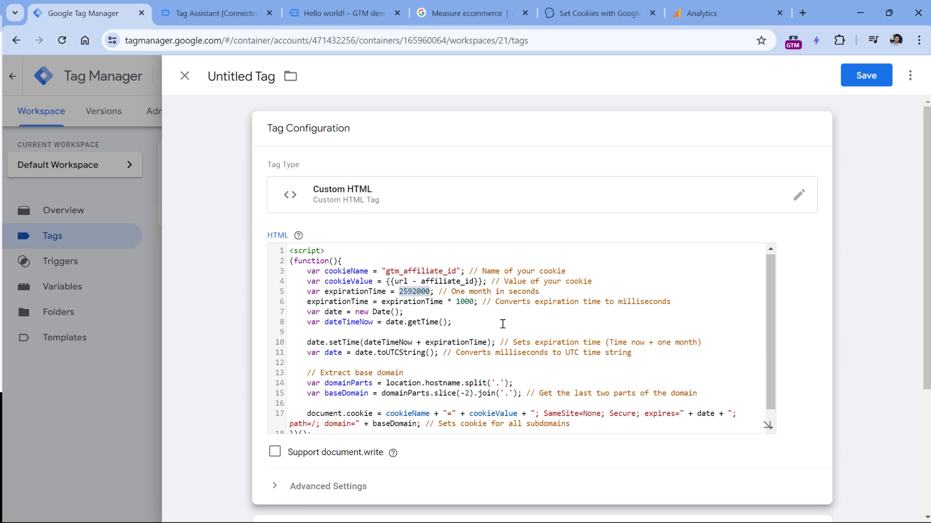
double_click(421, 292)
click(498, 275)
Step: Open the tag's trigger selection and check url - affiliate_id in Tag Assistant at the Hello world! page's Container Loaded event
scroll(518, 303, down, 5)
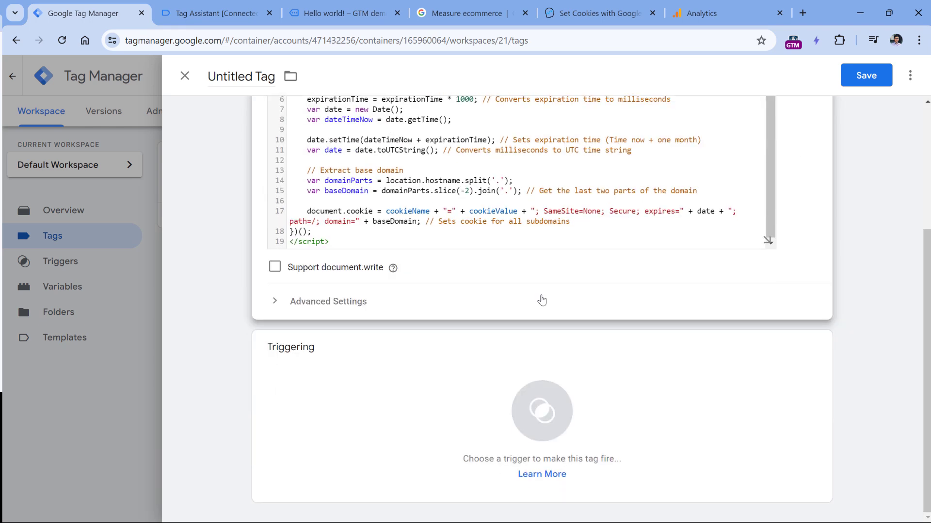
click(351, 375)
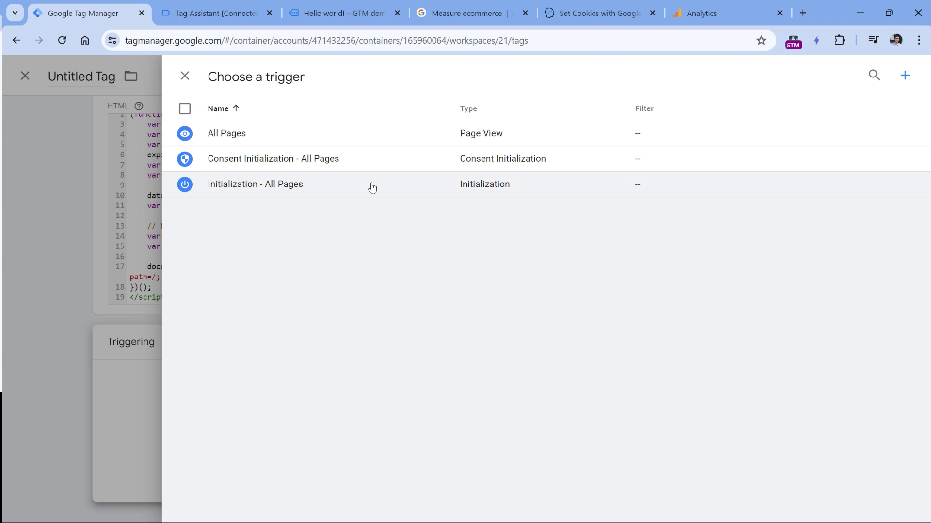
click(220, 13)
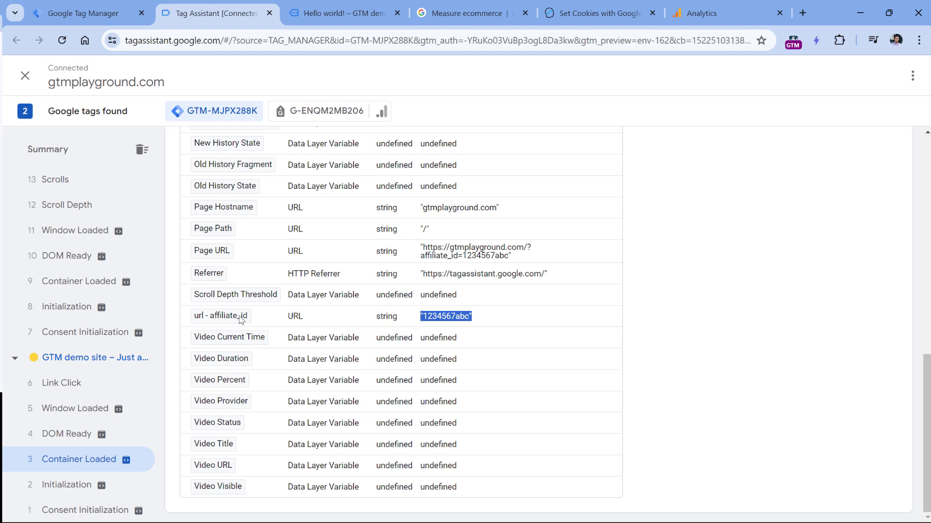
click(79, 281)
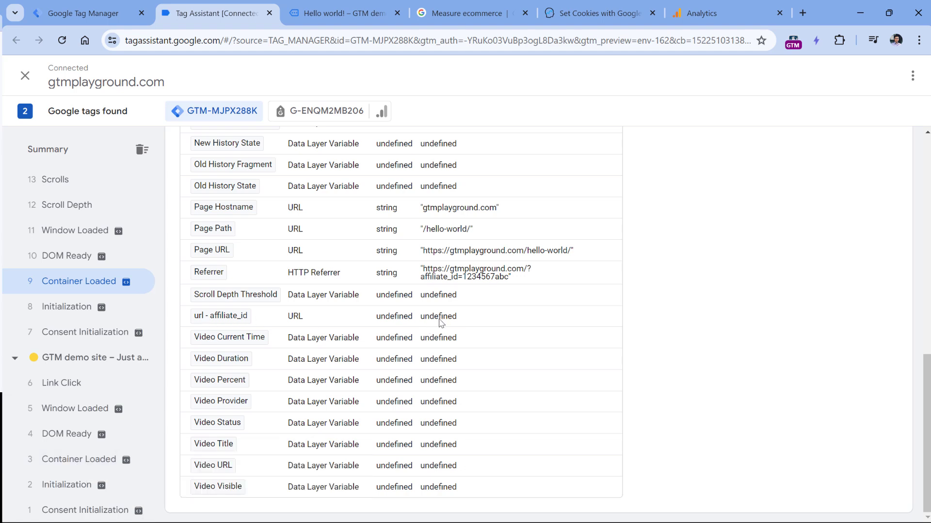
click(91, 15)
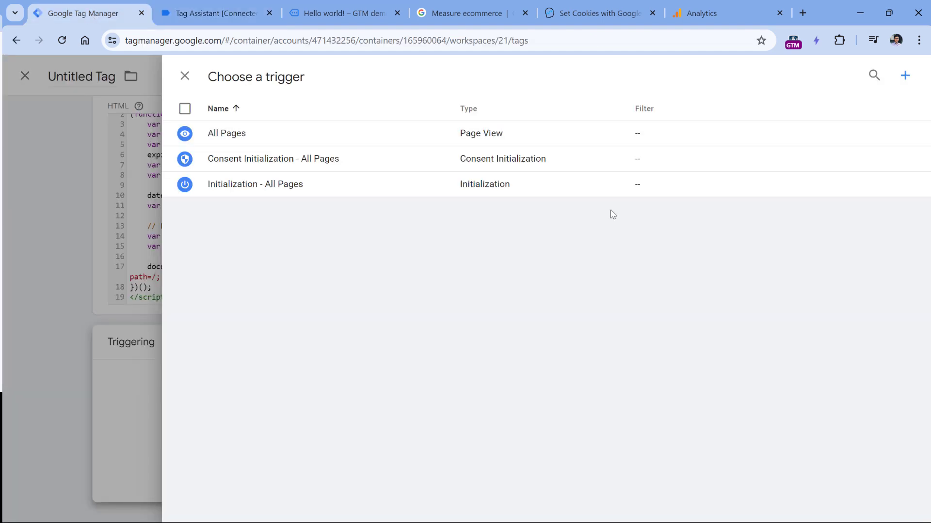
Step: Create a new Page View trigger for the tag that fires on Some Page Views
click(905, 77)
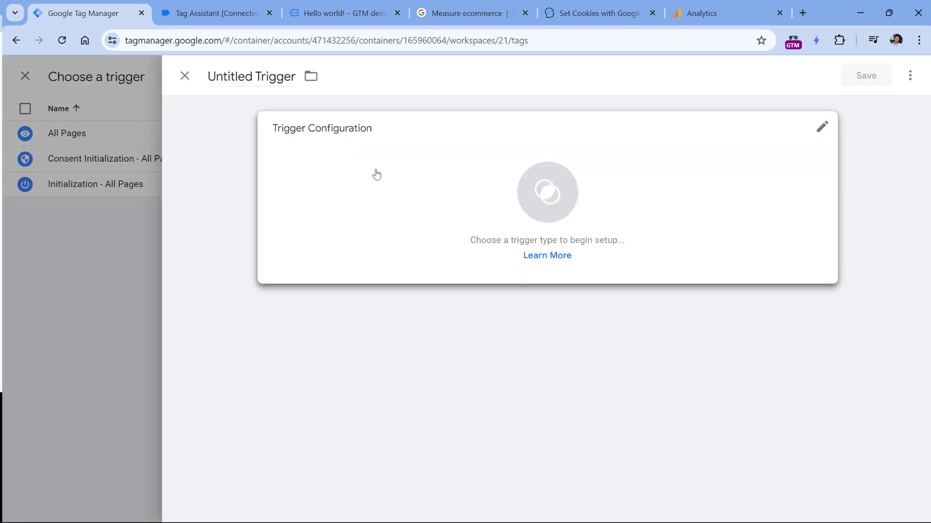
click(376, 176)
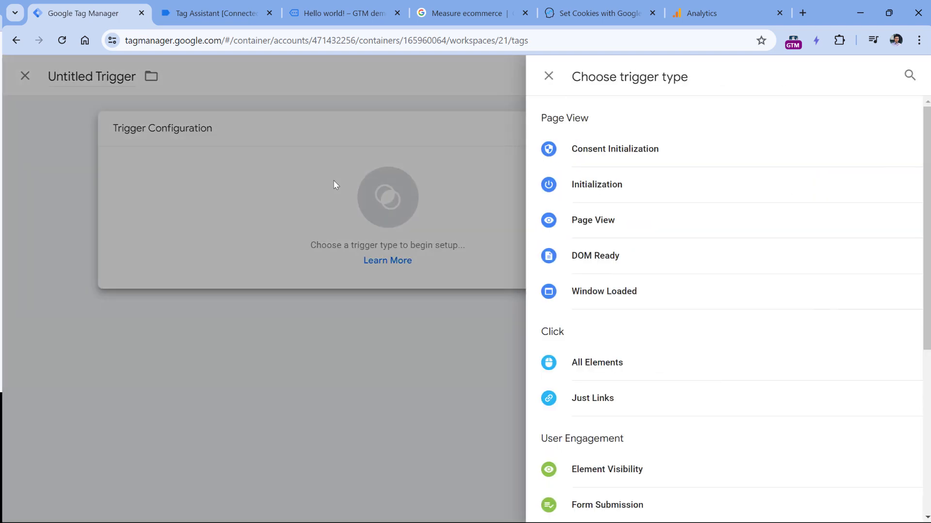
click(605, 223)
click(374, 255)
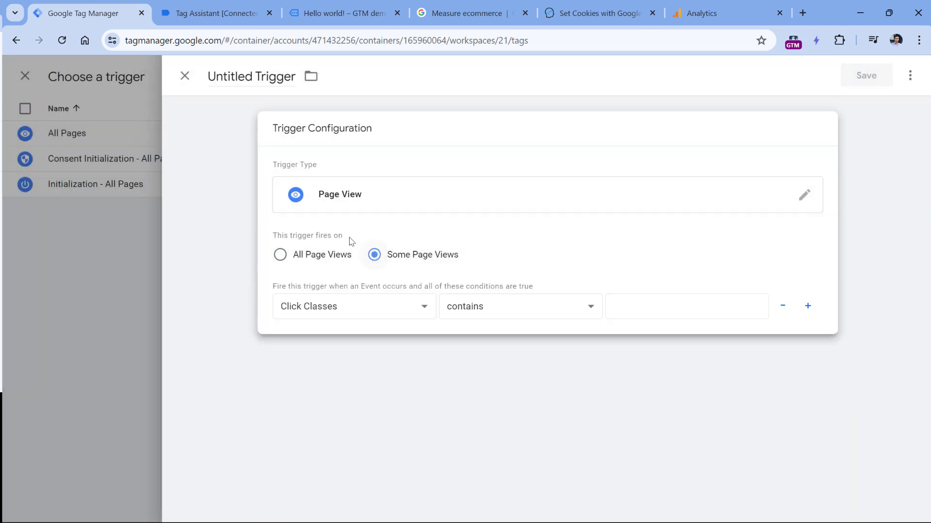
Step: Set the trigger's firing condition to url - affiliate_id does not equal undefined
click(353, 306)
scroll(375, 213, down, 3)
click(333, 192)
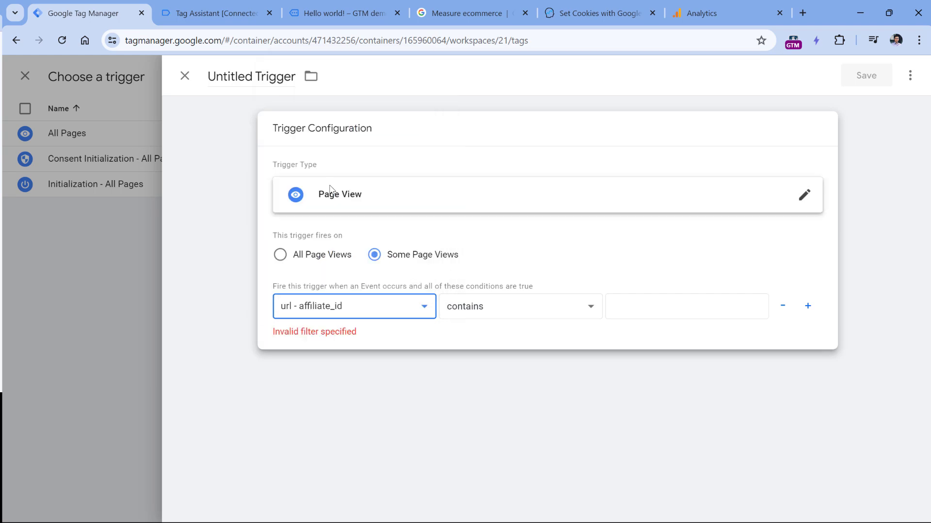
click(518, 306)
click(480, 170)
click(627, 306)
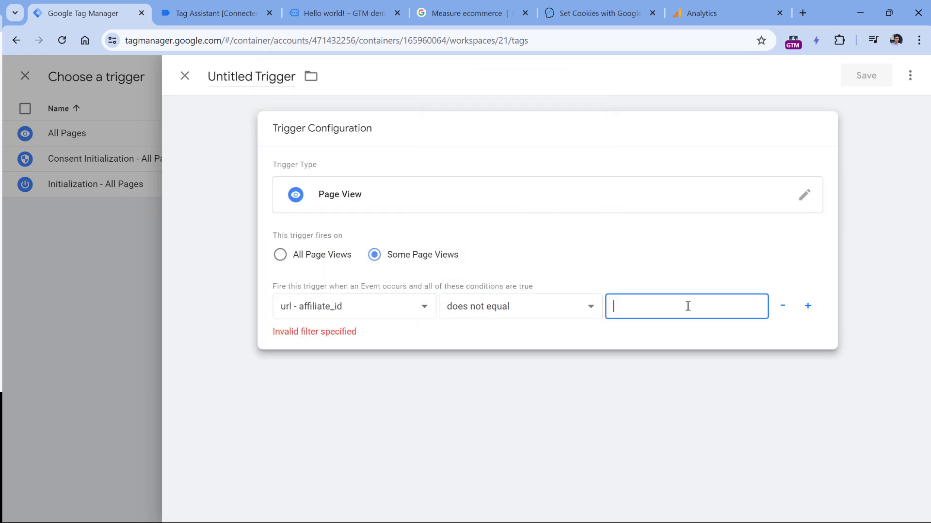
text(undefined)
Step: Name the trigger "Page view - affiliate_id in the url" and save it to the tag
click(232, 76)
triple_click(232, 76)
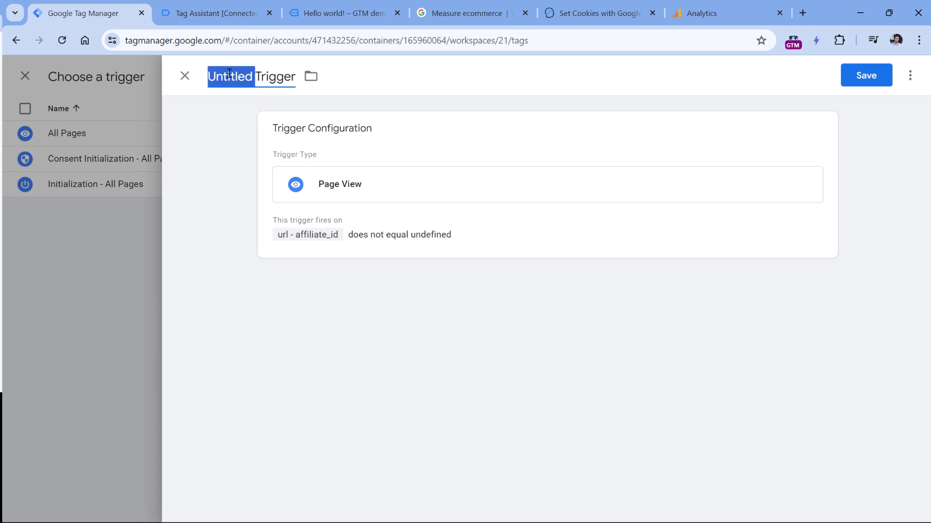
text(Page view - a)
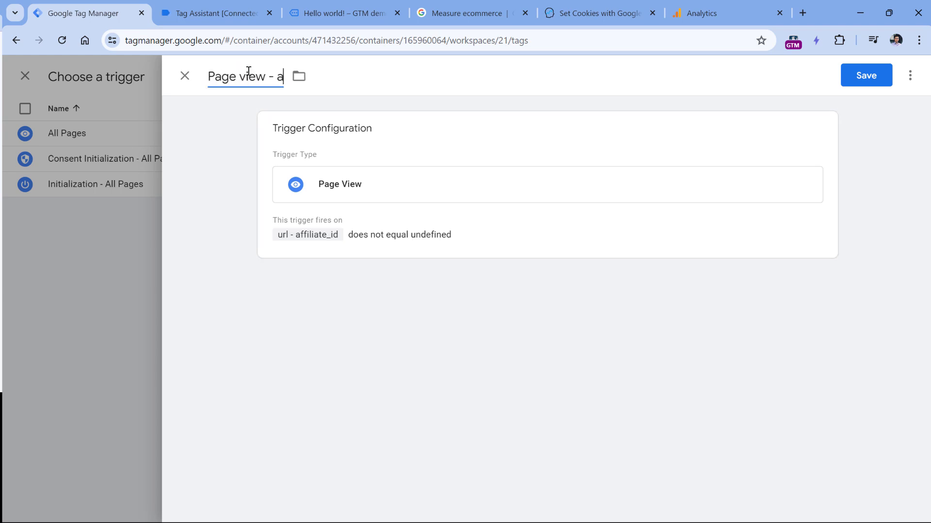
text(ffiliate_id in the url)
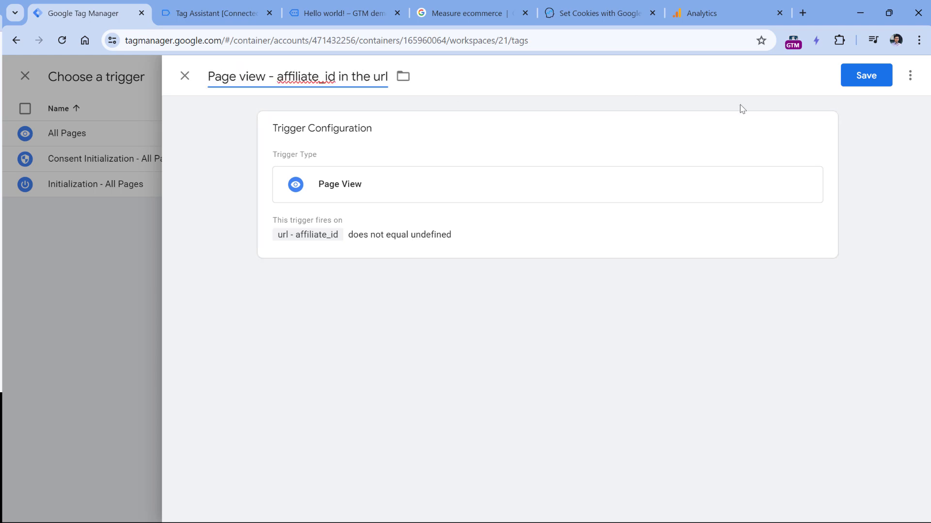
click(862, 84)
Step: Name the Custom HTML tag "cHTML - set cookie - gtm_affiliate_id" and save it
click(272, 76)
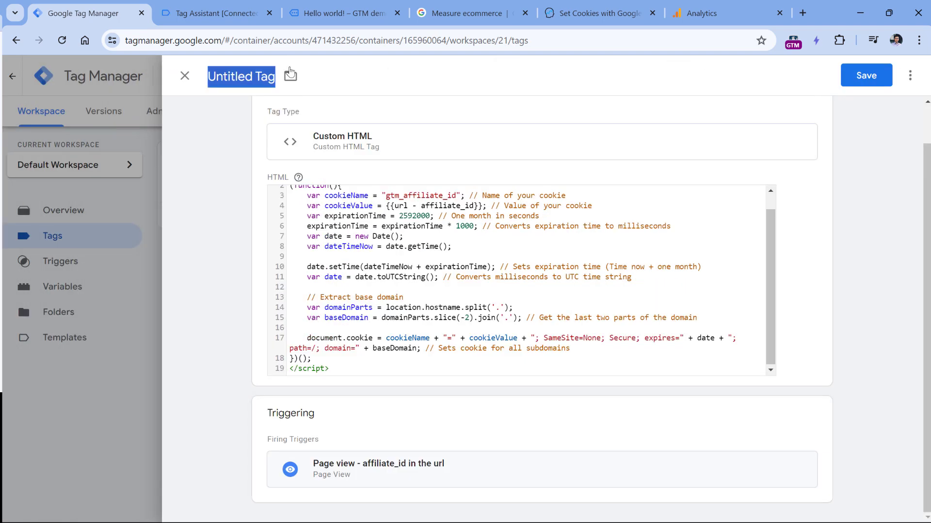
text(CHT)
key(BackSpace)
key(BackSpace)
key(BackSpace)
text(cHTML)
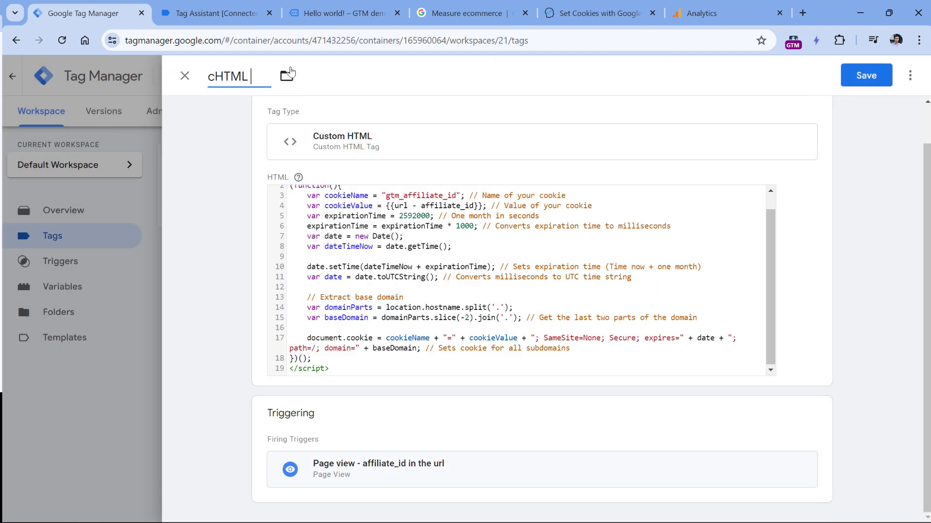
text( - set cookie - gtm_affiliate_id)
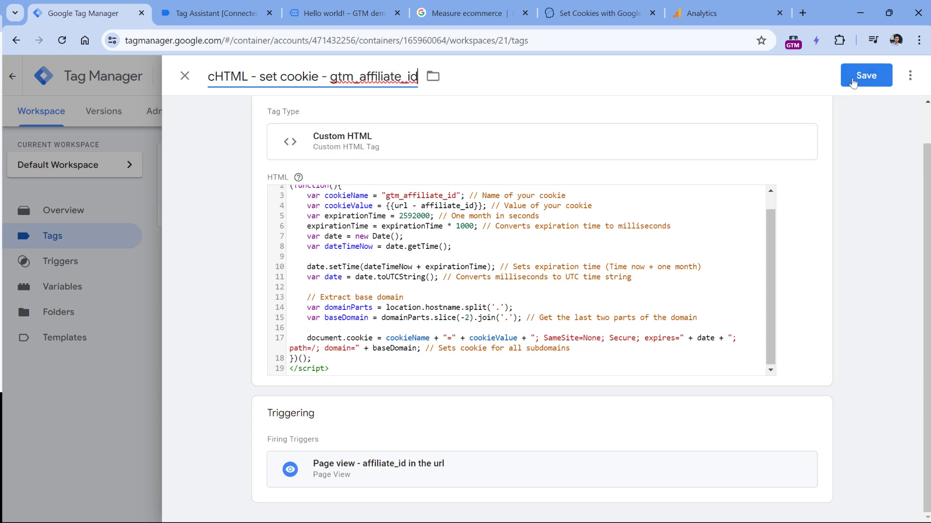
click(853, 81)
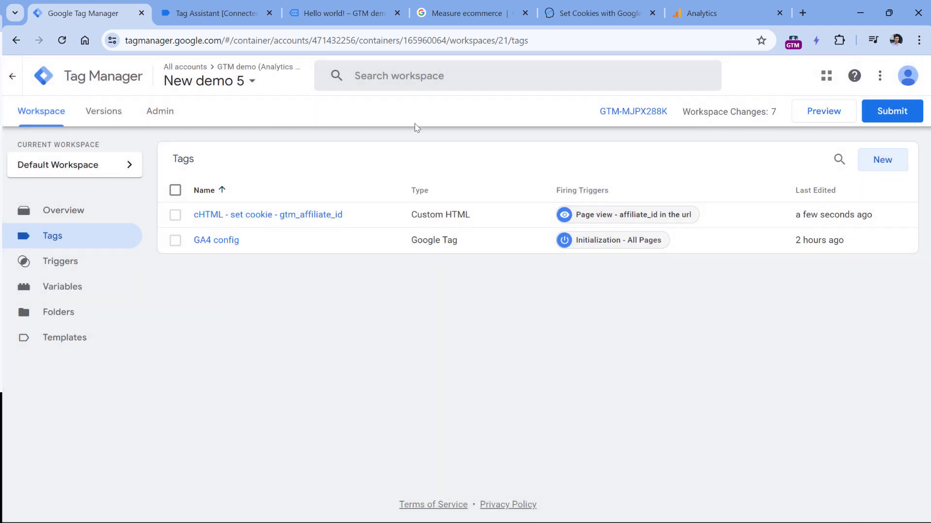
Step: Open the developer tools on the demo site's Hello world! page and filter its cookies for "gtm_"
key(ctrl+3)
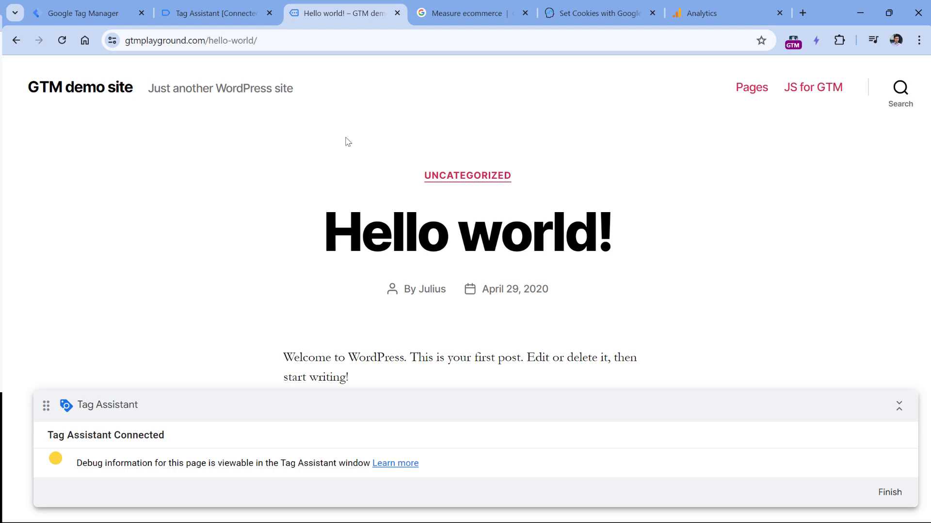
click(919, 40)
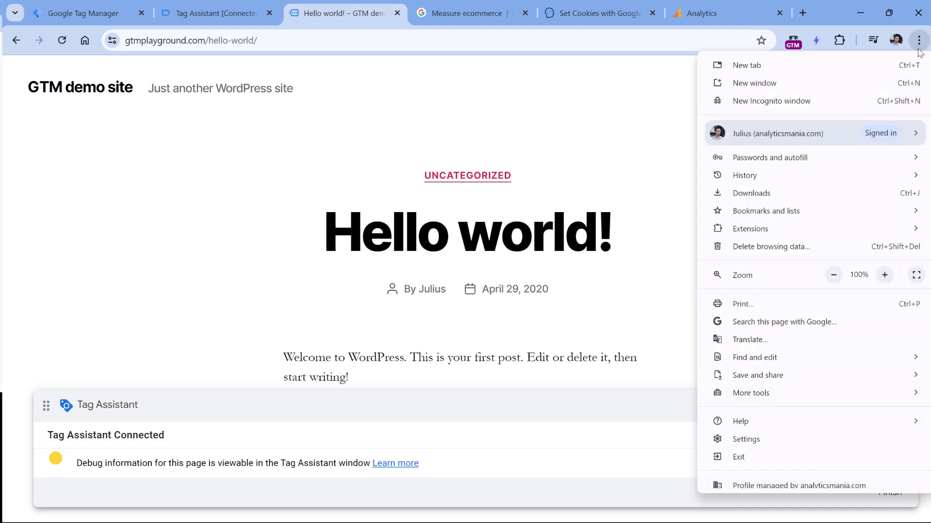
mouse_move(748, 392)
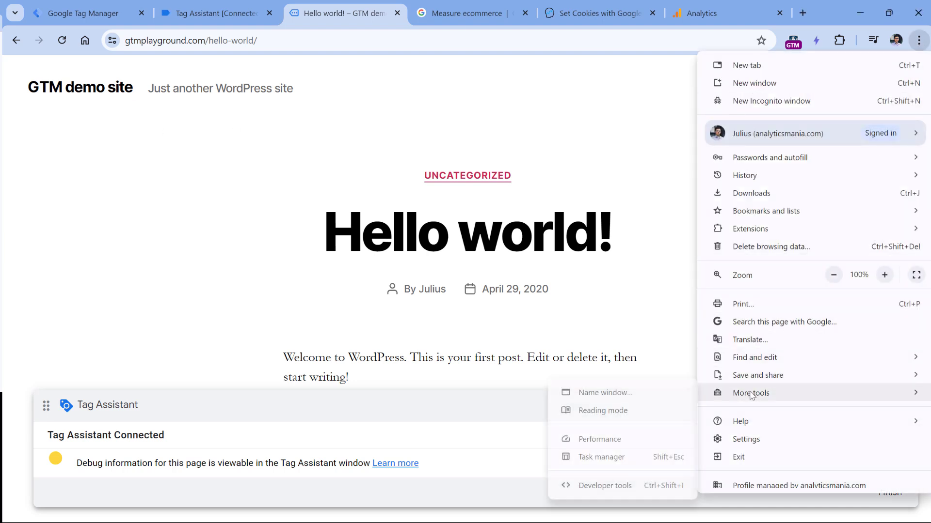
click(621, 487)
click(203, 307)
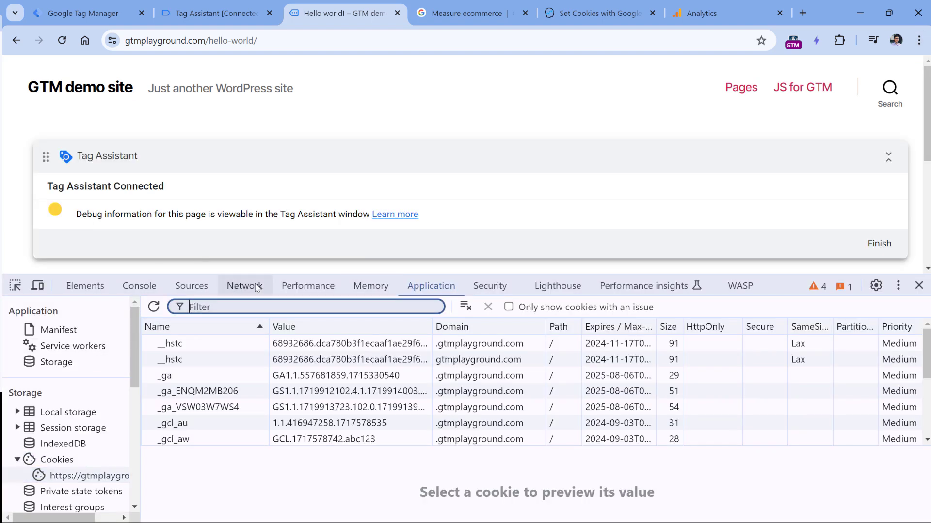
text(gtm_)
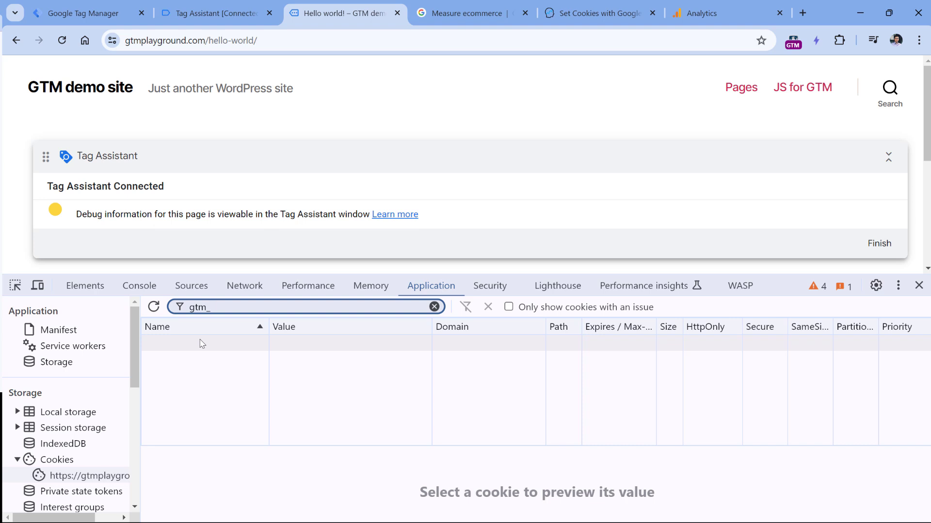
Step: Replace the cookie filter text with "affiliate" to check for an existing affiliate cookie
key(BackSpace)
key(BackSpace)
key(BackSpace)
key(BackSpace)
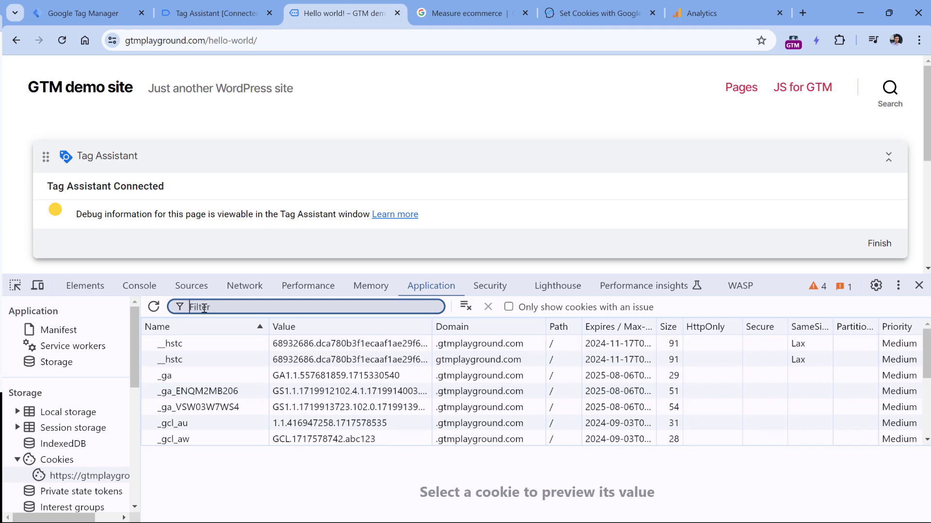
text(affilia)
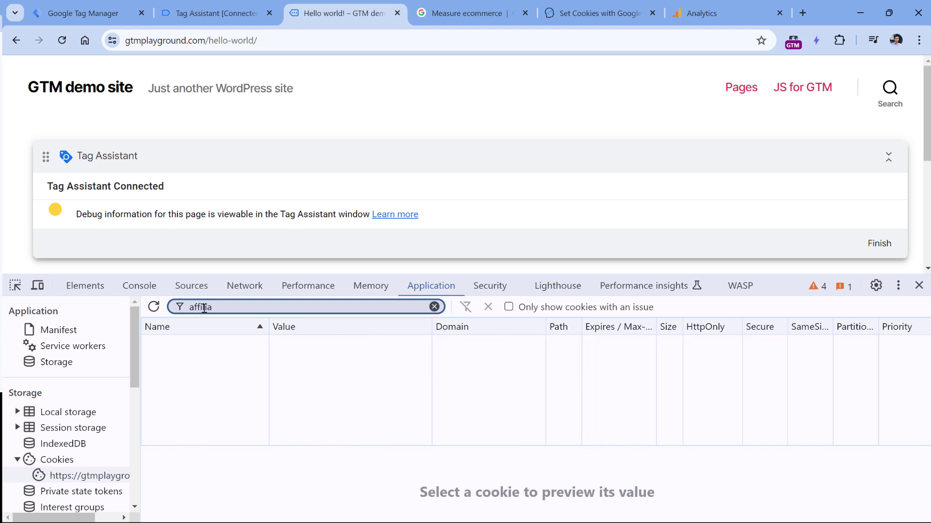
text(te)
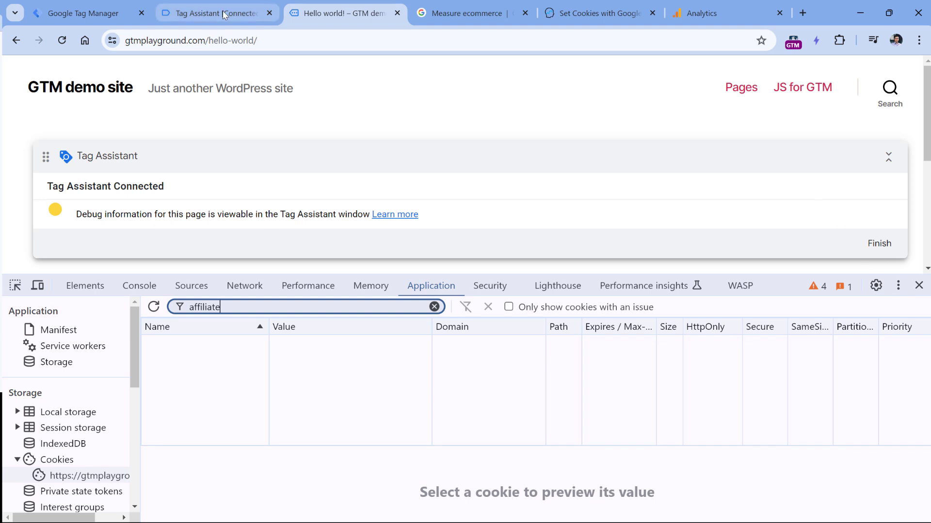
Step: Relaunch the container's preview on gtmplayground.com and inspect the tags fired on the Container Loaded event
click(120, 18)
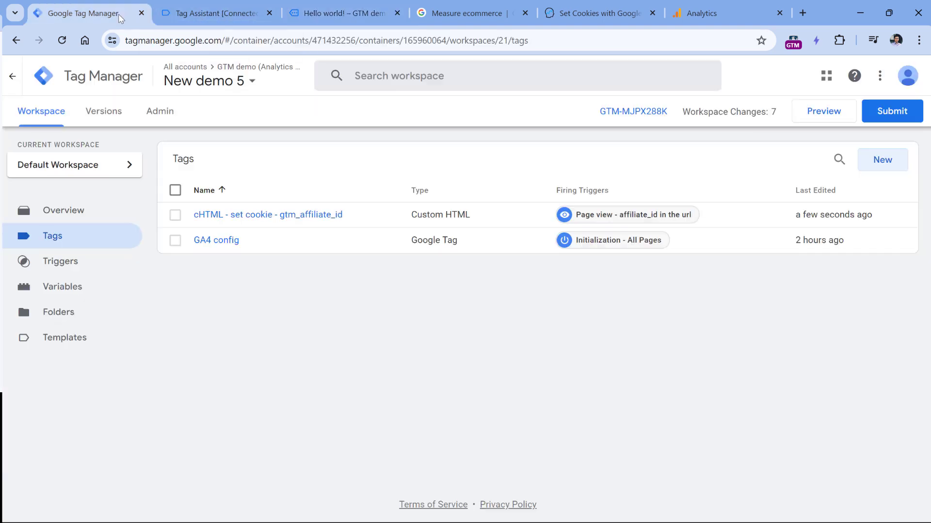
click(825, 112)
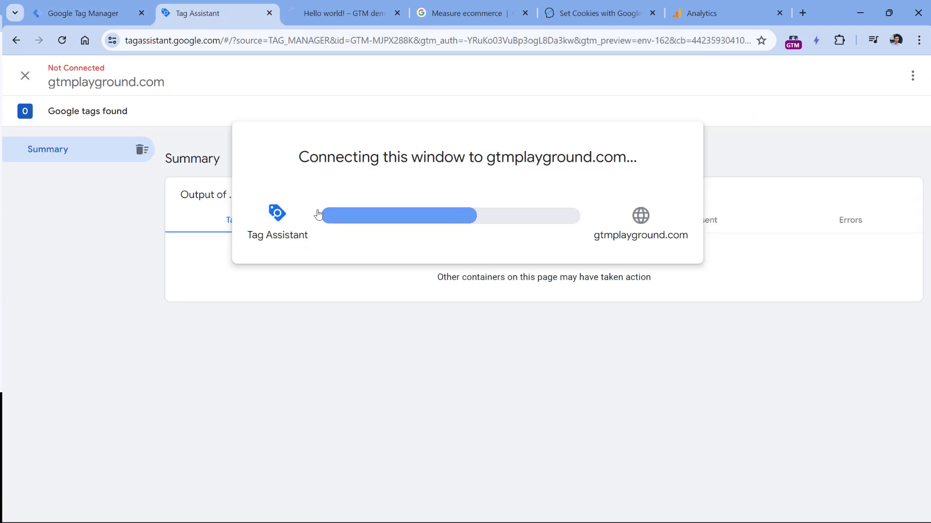
click(466, 297)
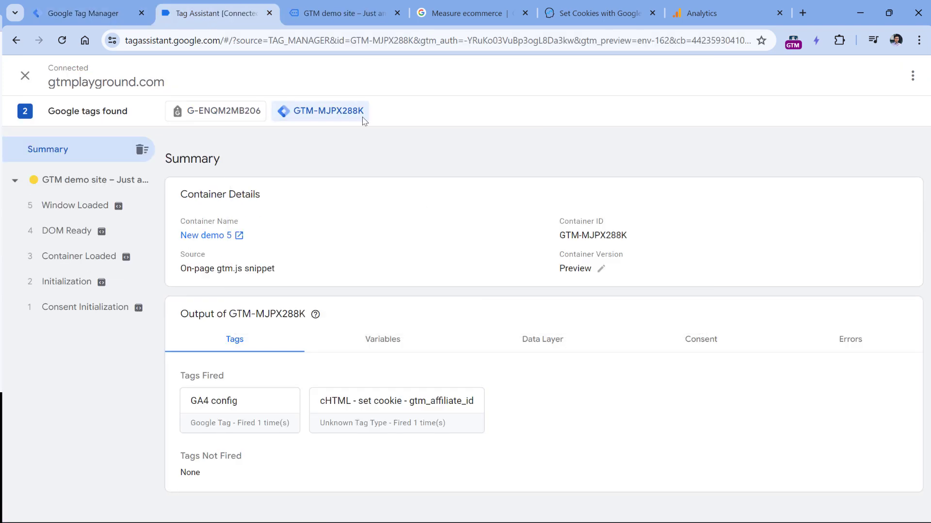
click(76, 256)
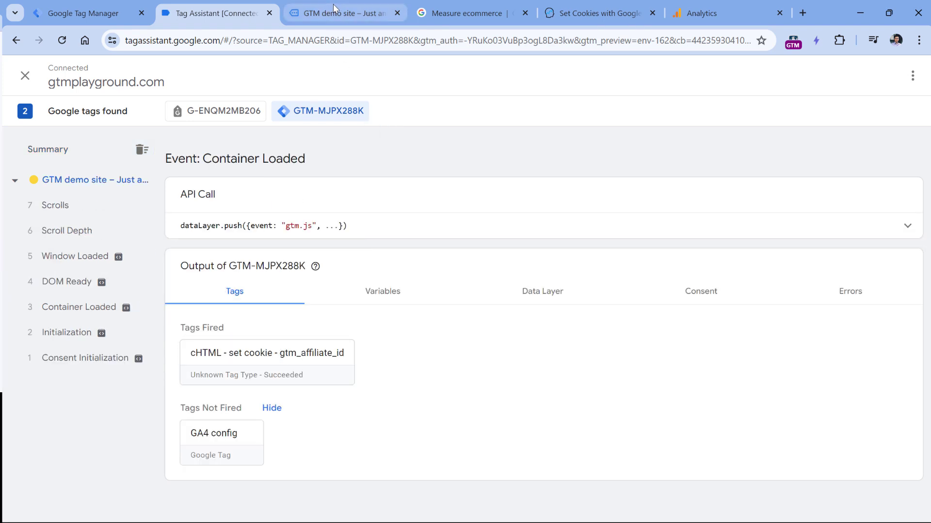
Step: Filter the demo site's cookies for "gtm_" in the developer tools, and check them again on the home page without the URL parameter
click(354, 12)
click(918, 42)
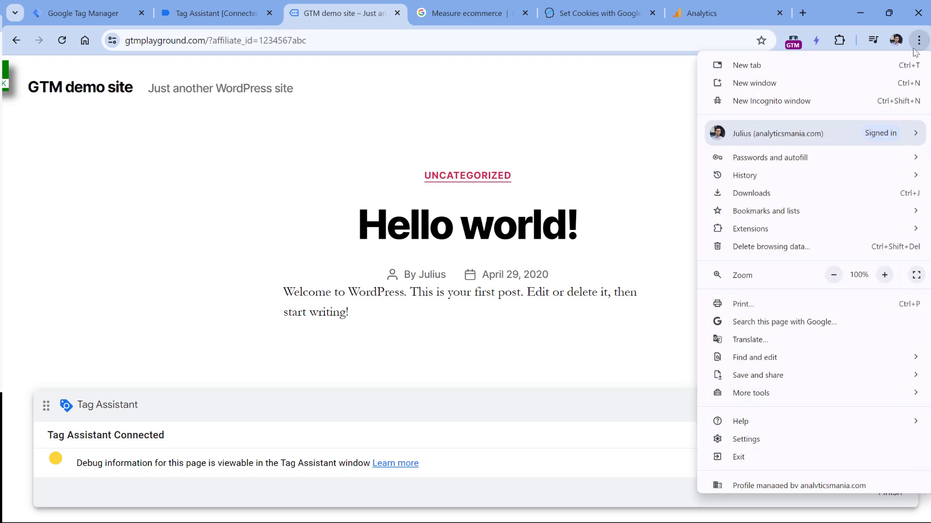
mouse_move(782, 393)
click(612, 485)
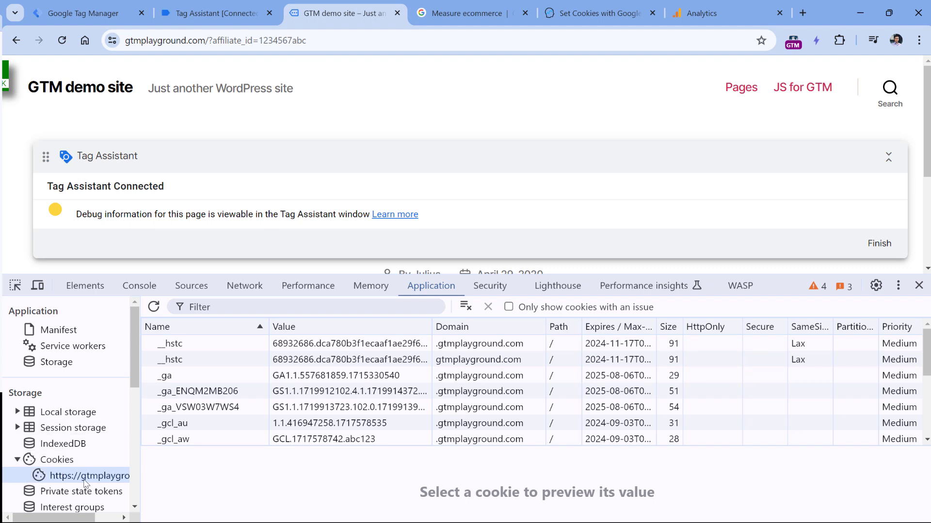
click(215, 307)
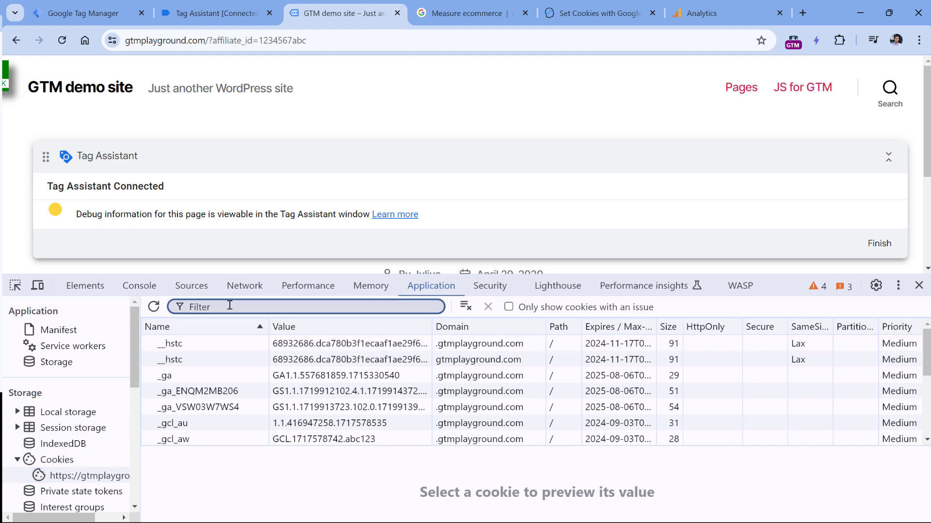
text(gtm_)
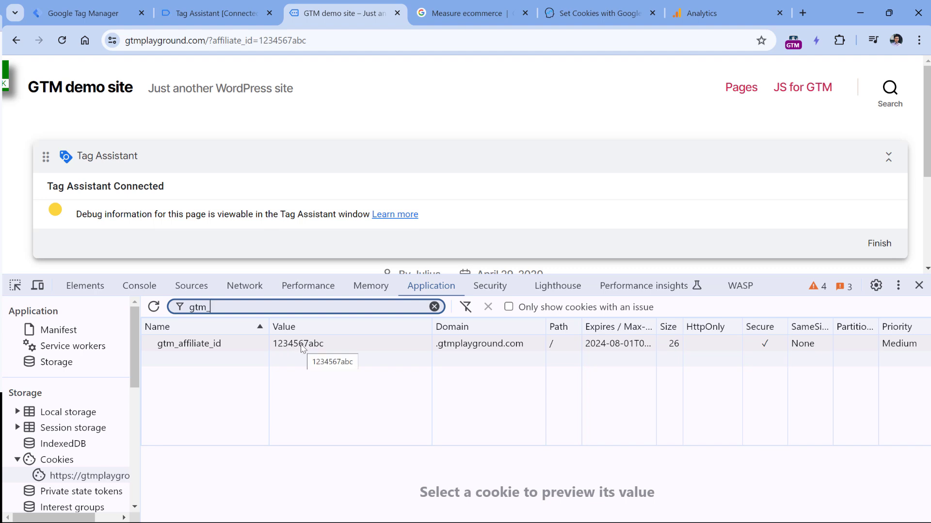
click(80, 96)
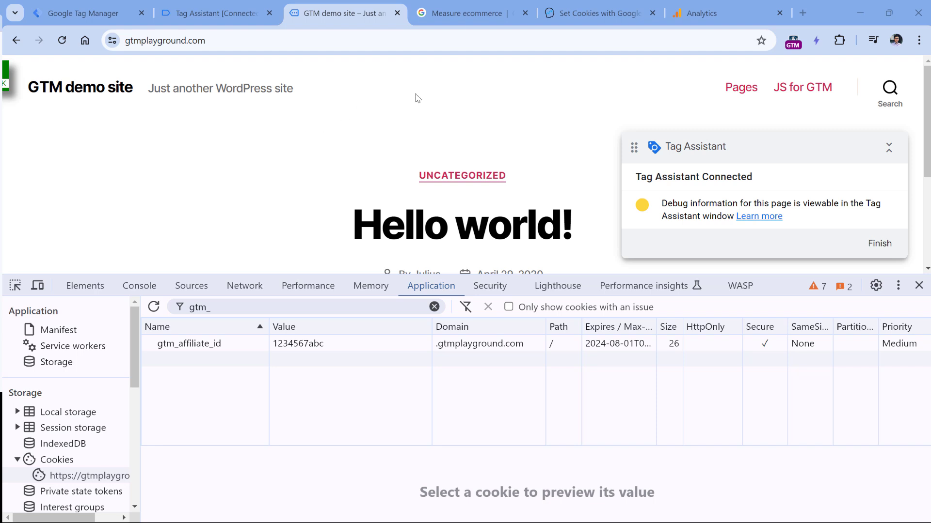
Step: Close the developer tools and purchase the Awesome green T-shirt on the GA4 purchase tracking page
click(918, 285)
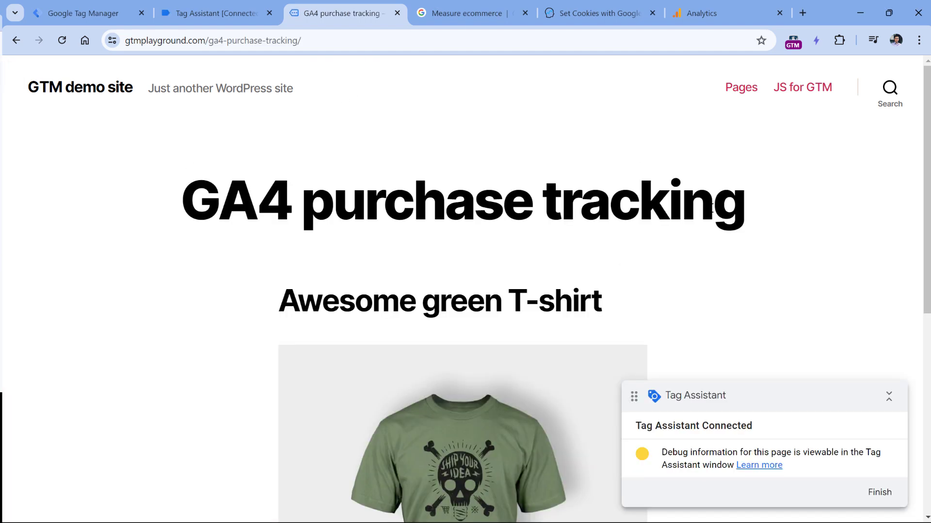
scroll(255, 185, up, 3)
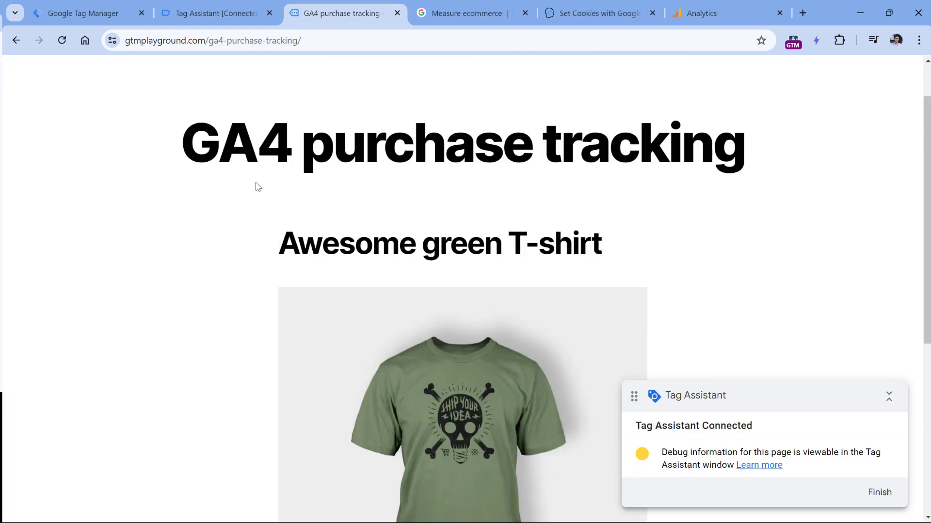
scroll(486, 276, down, 6)
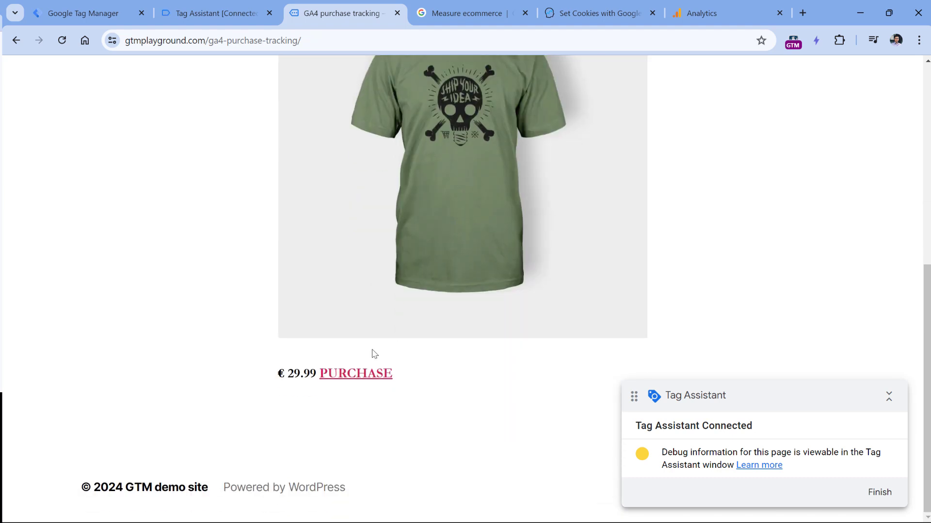
click(360, 378)
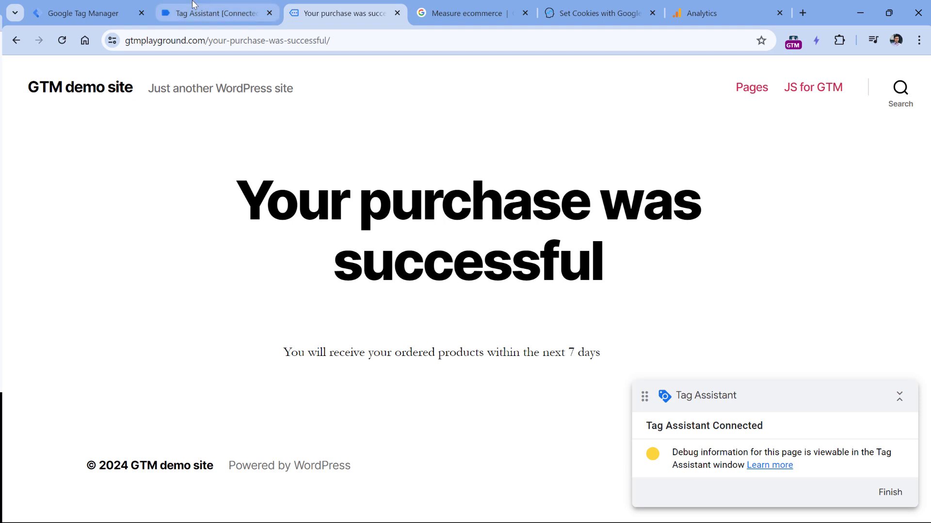
Step: Open the purchase event in Tag Assistant and examine the ecommerce object in its data layer push
click(225, 13)
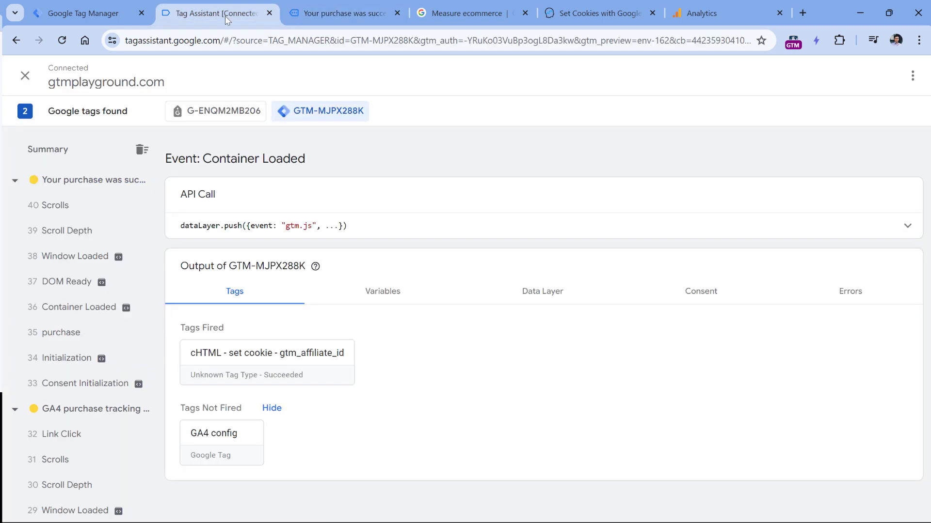
click(76, 333)
click(377, 224)
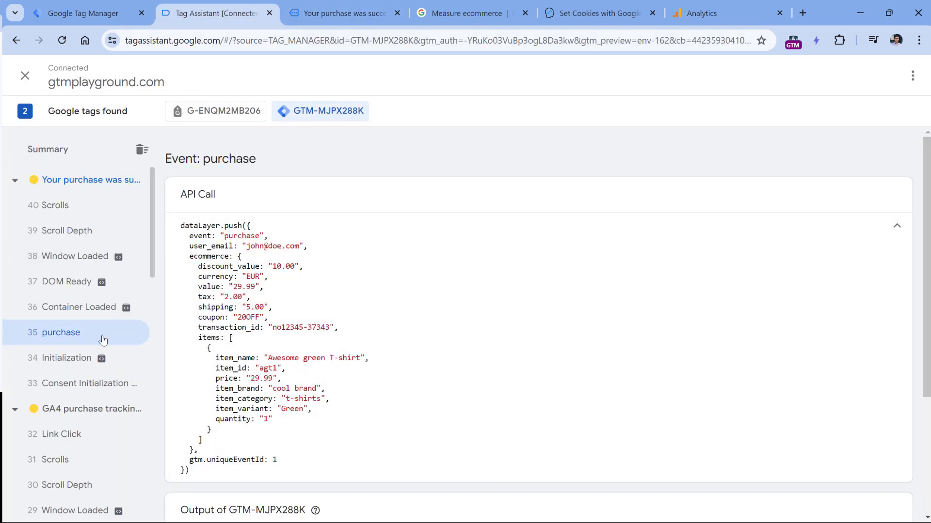
double_click(212, 257)
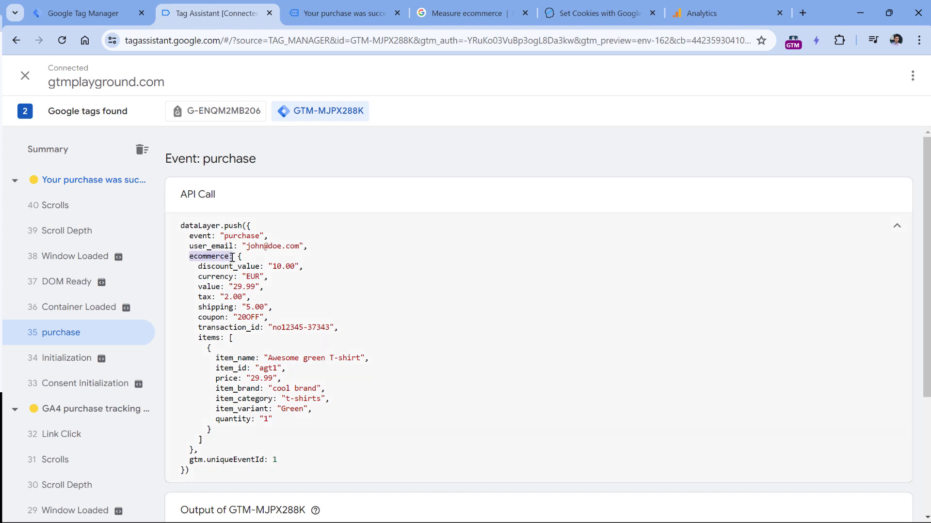
click(214, 289)
drag(197, 266, 224, 428)
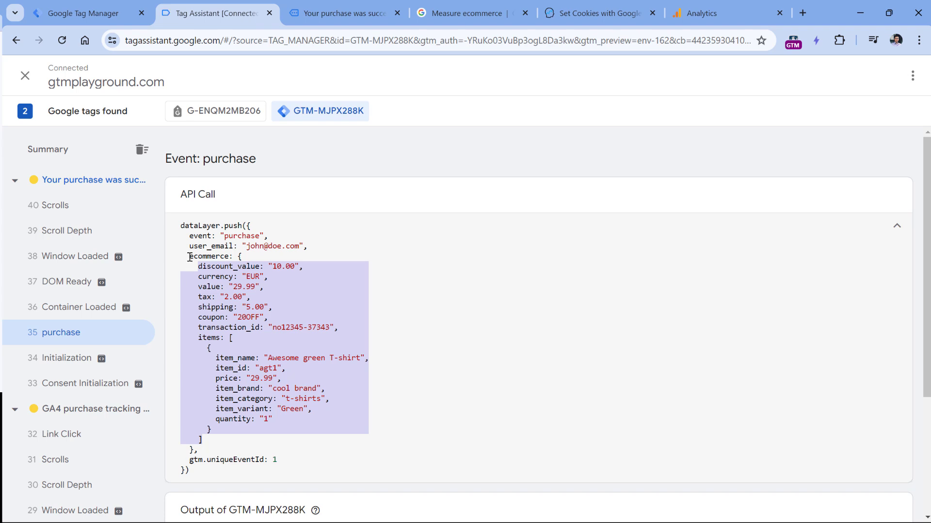
drag(189, 256, 200, 449)
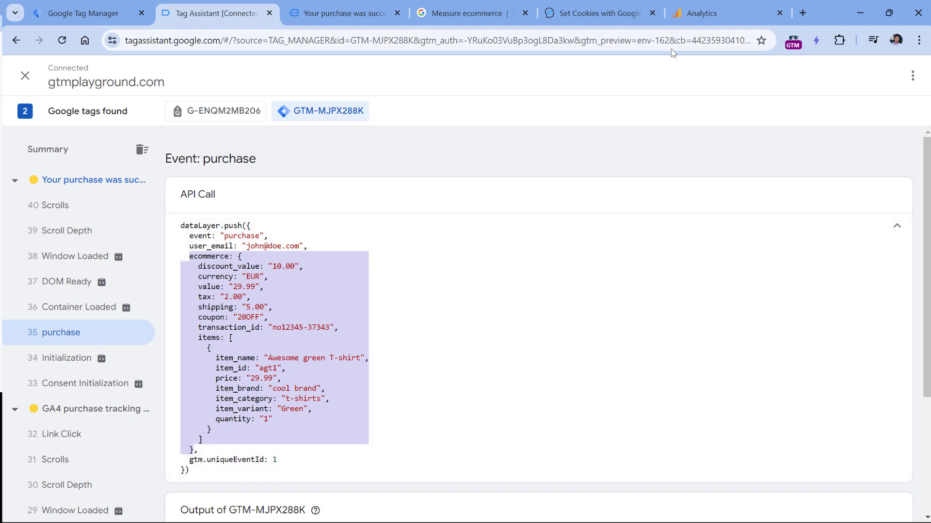
Step: Examine the purchase dataLayer sample and its item parameters in the "Make a purchase or issue a refund" section of Google's ecommerce guide
click(475, 15)
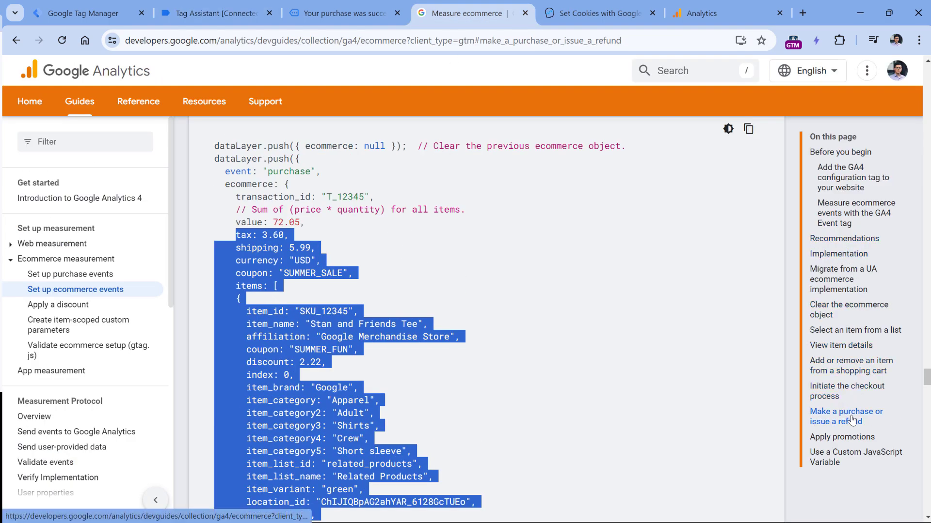
click(833, 420)
scroll(401, 245, down, 3)
click(383, 246)
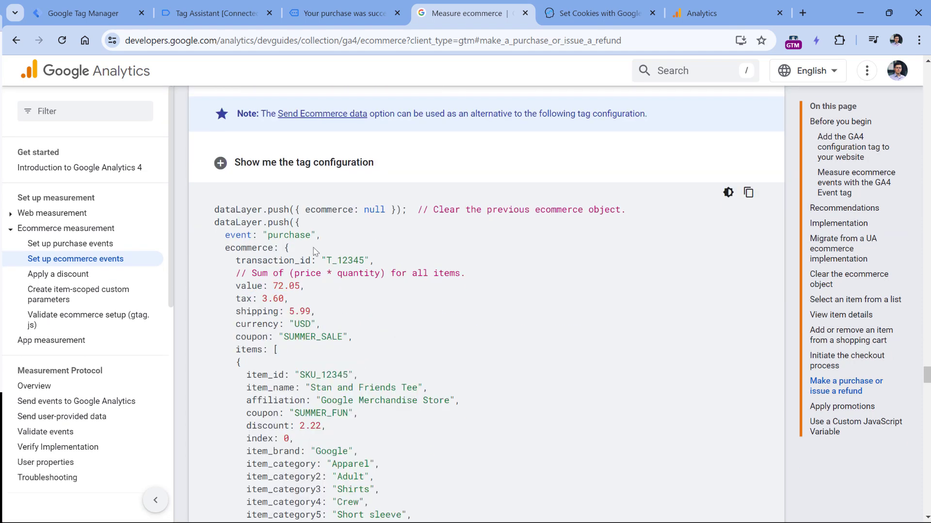
scroll(290, 235, down, 8)
scroll(288, 233, up, 8)
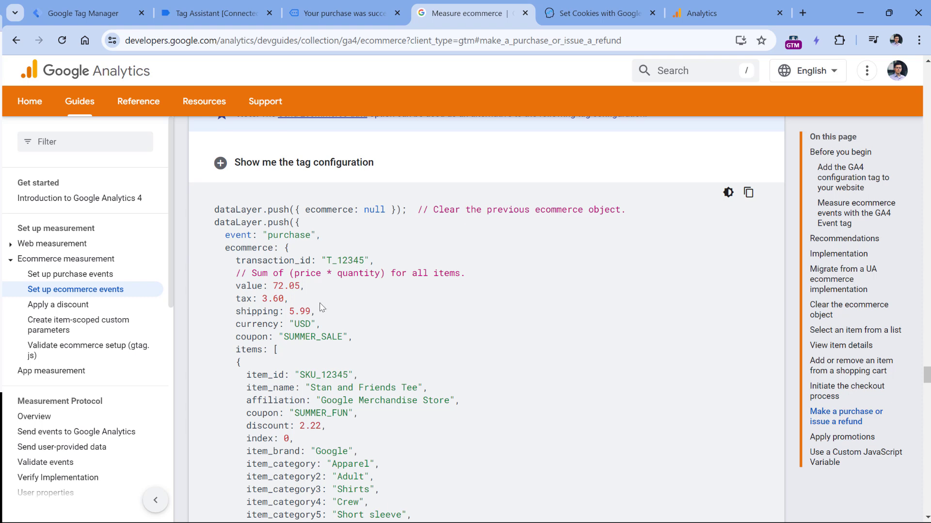
scroll(316, 294, down, 3)
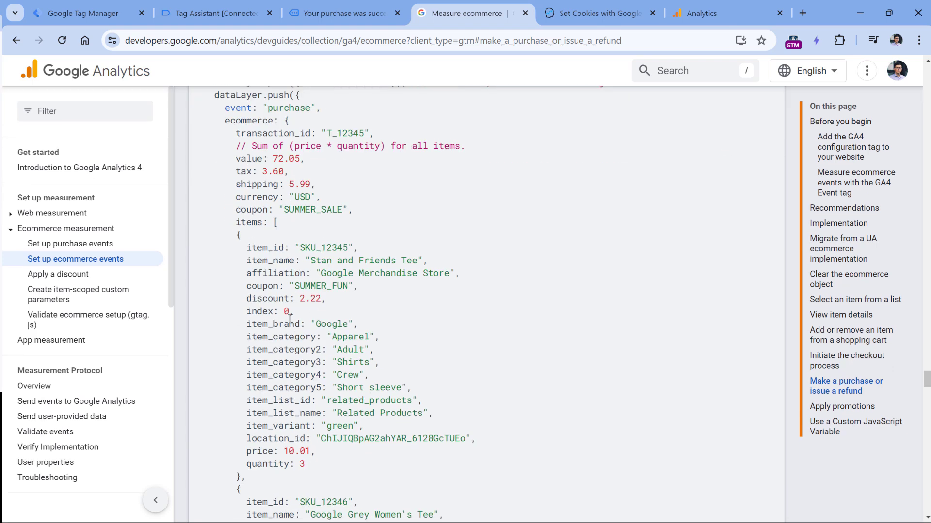
drag(241, 247, 316, 453)
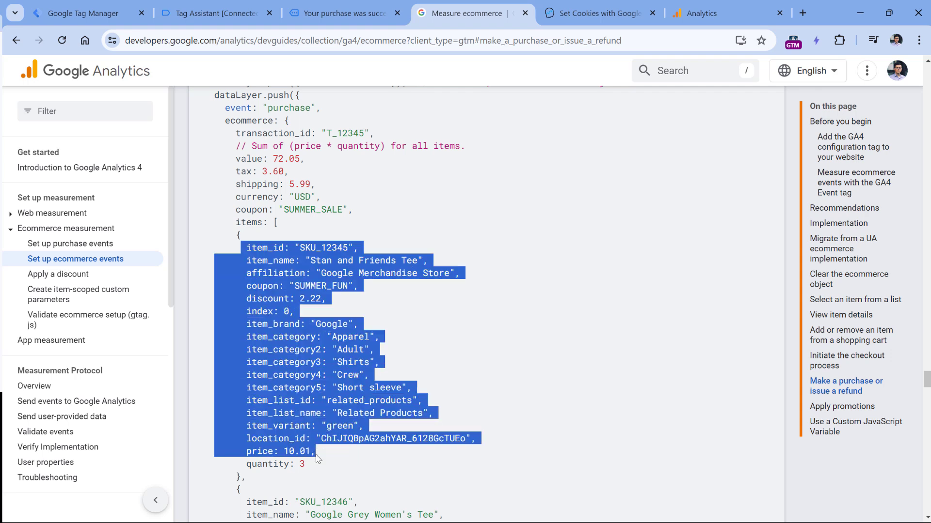
Step: Examine the item_id, ecommerce, transaction_id and currency keys in the guide's purchase dataLayer sample
click(288, 350)
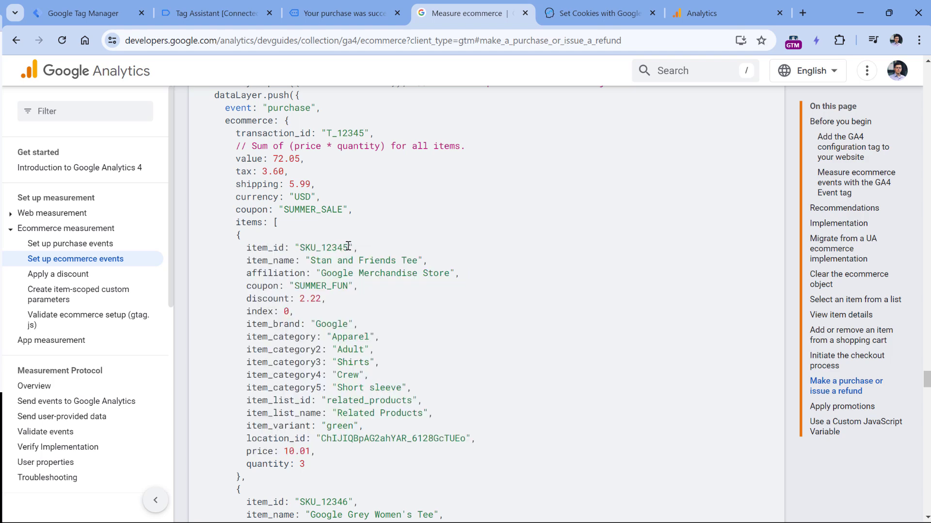
drag(348, 248, 299, 248)
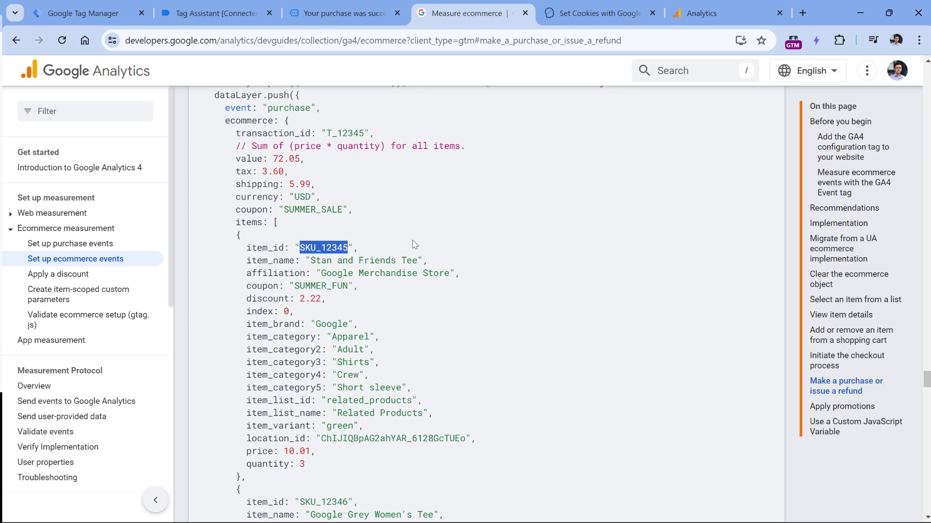
click(295, 257)
double_click(301, 248)
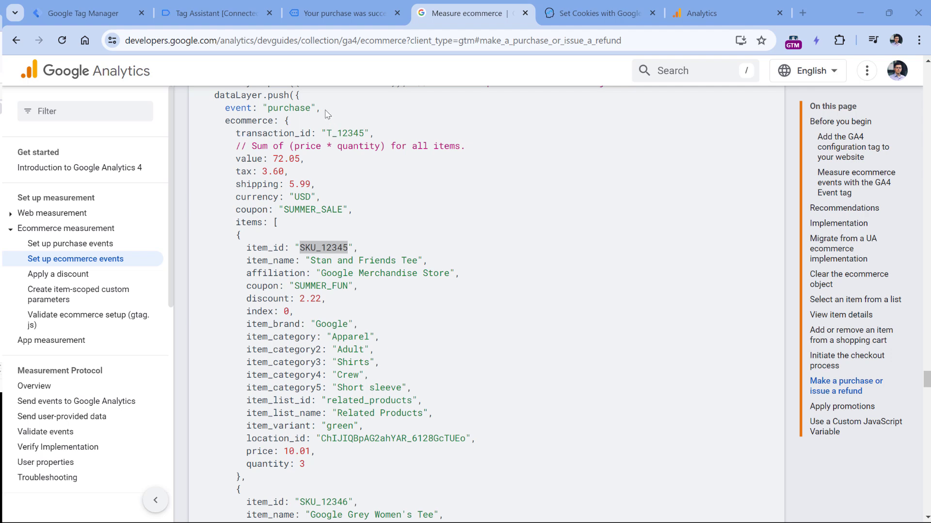
click(247, 121)
double_click(248, 122)
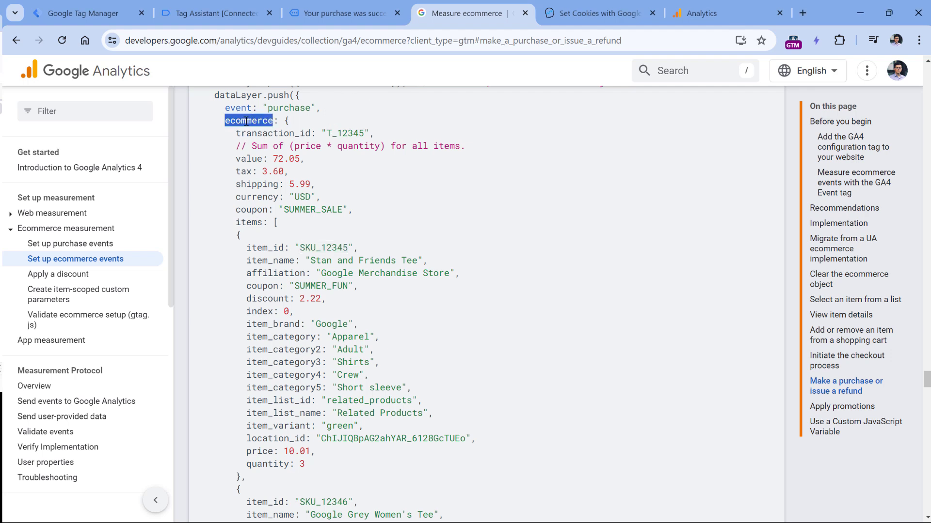
click(247, 121)
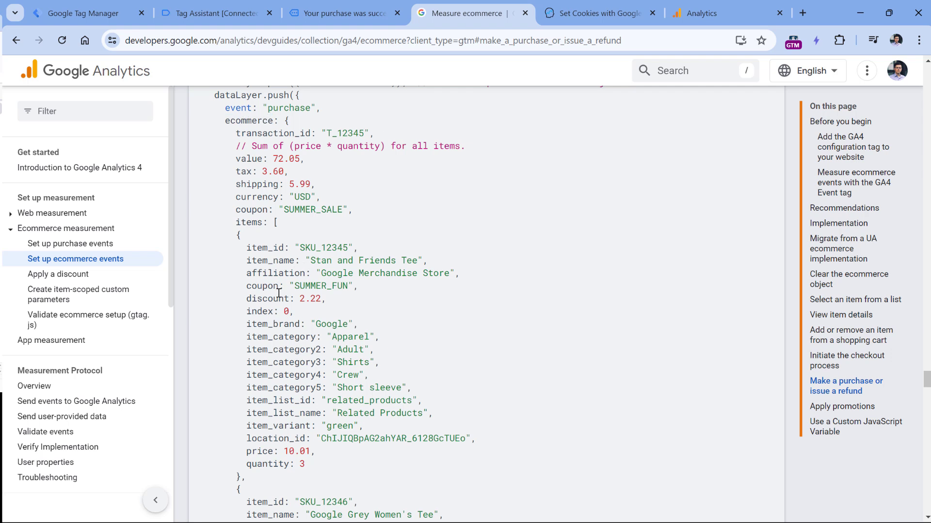
double_click(274, 133)
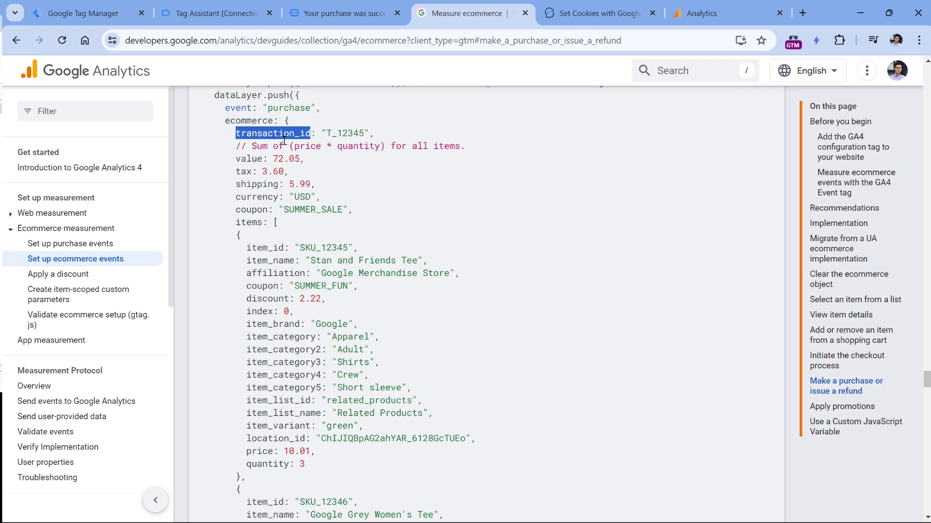
double_click(256, 196)
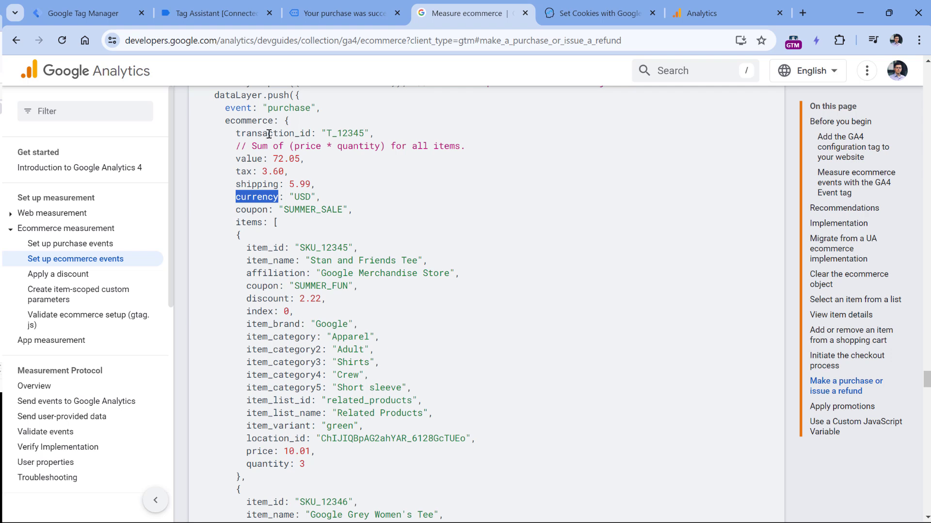
drag(237, 134, 311, 134)
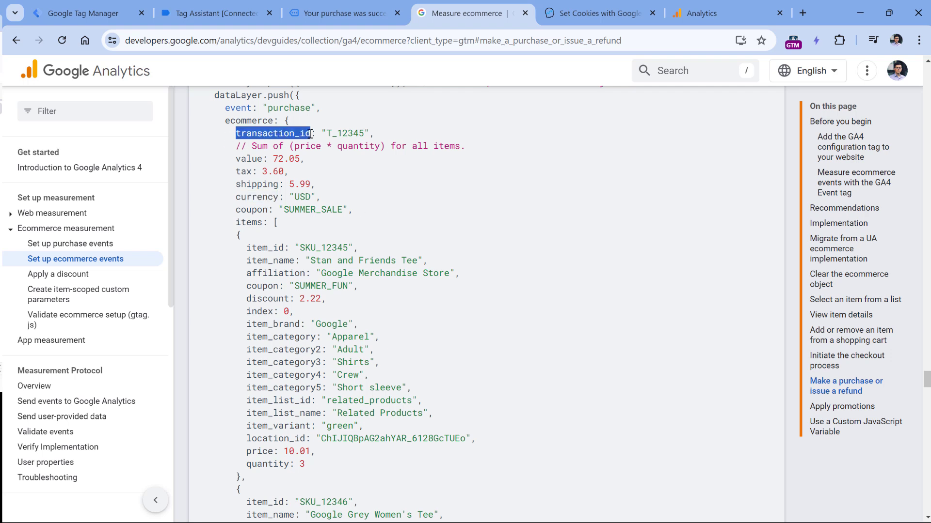
Step: Compare the items array, transaction_id, currency and value keys in Tag Assistant's purchase event push with the guide's sample
key(ctrl+2)
click(300, 299)
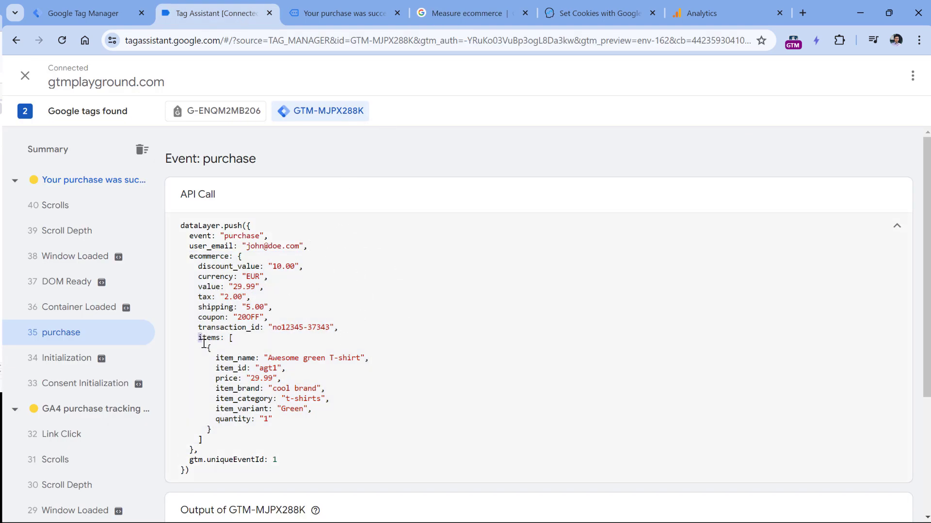
drag(198, 337, 206, 438)
double_click(227, 328)
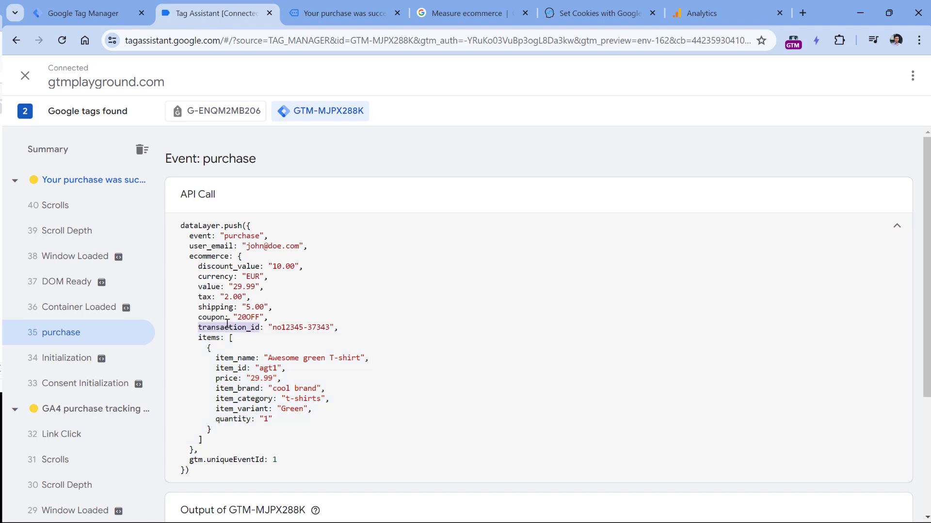
double_click(213, 276)
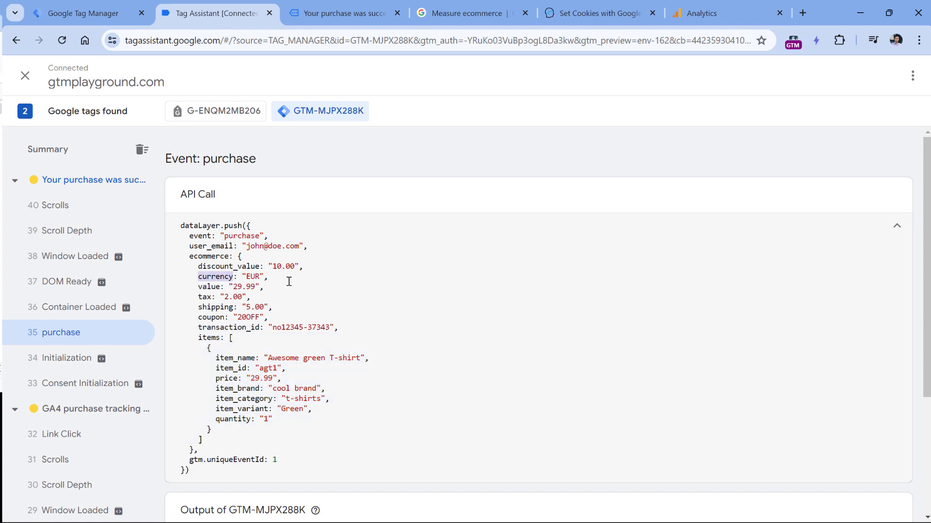
double_click(208, 287)
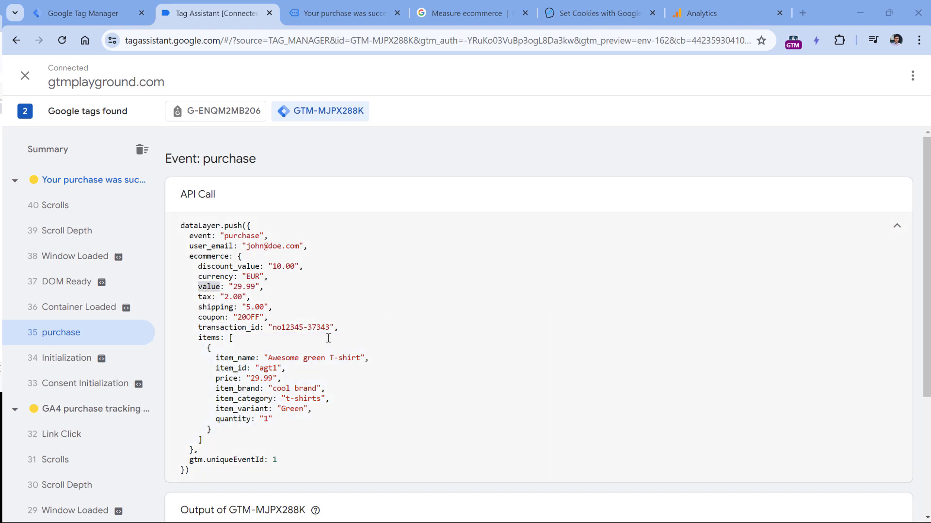
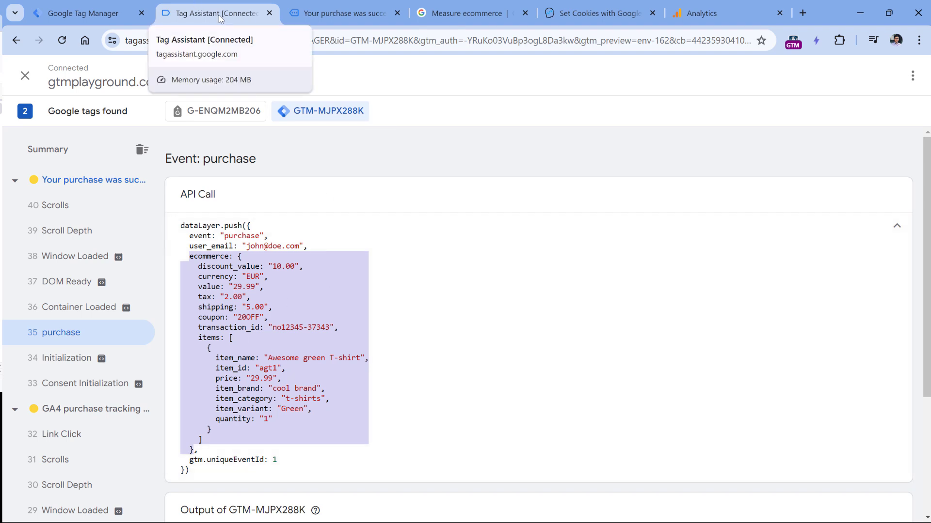
Step: Create a Custom Event trigger in Google Tag Manager with the event name purchase
click(85, 14)
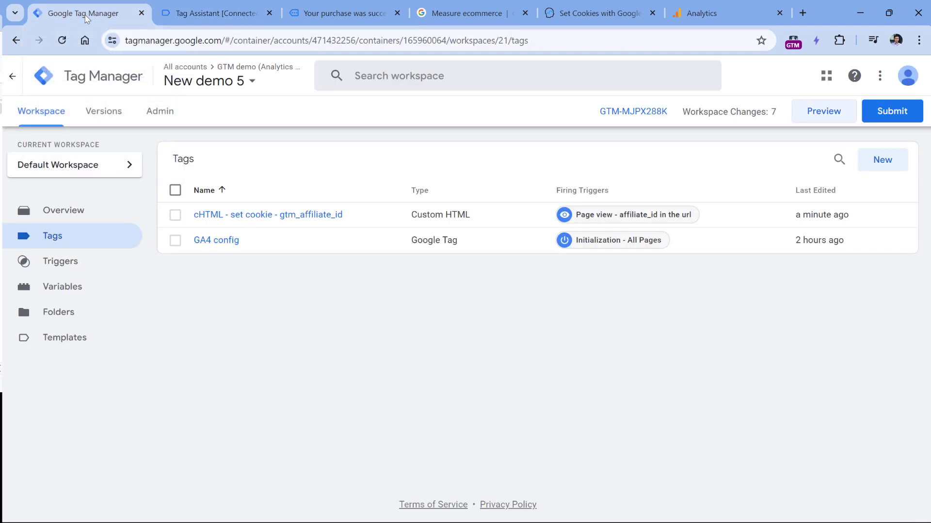
click(61, 264)
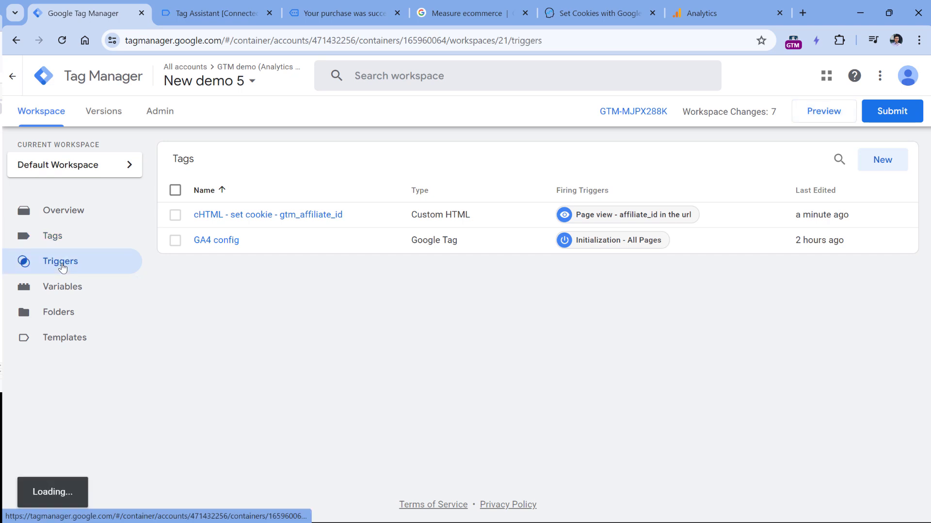
click(878, 162)
click(391, 186)
scroll(661, 291, down, 5)
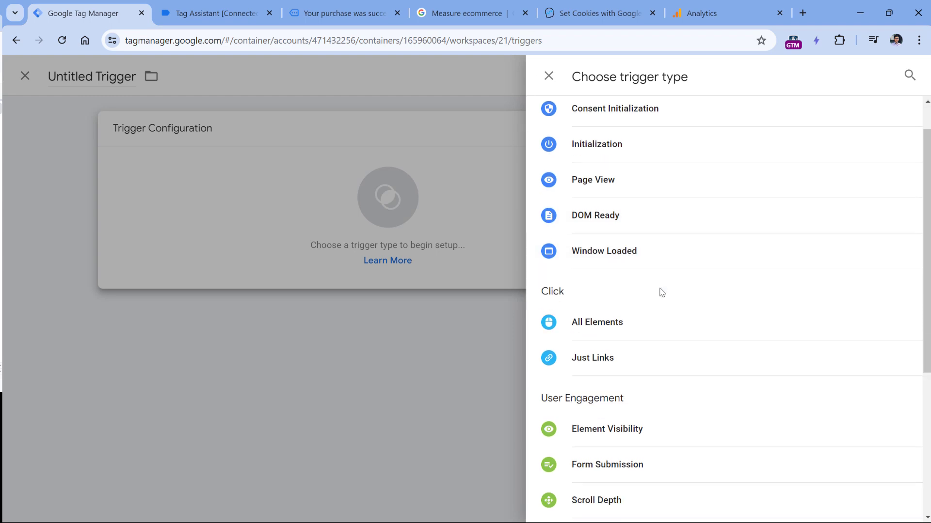
click(591, 454)
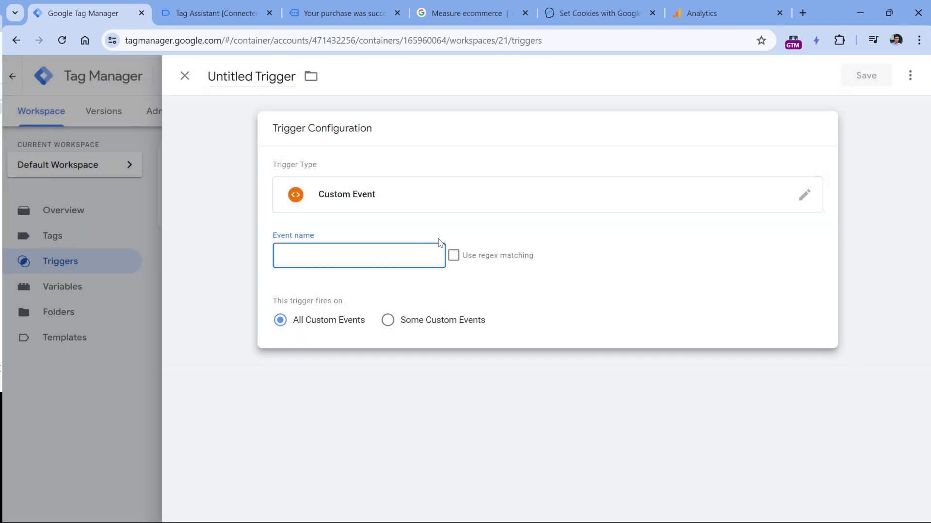
text(purchase)
key(ctrl+a)
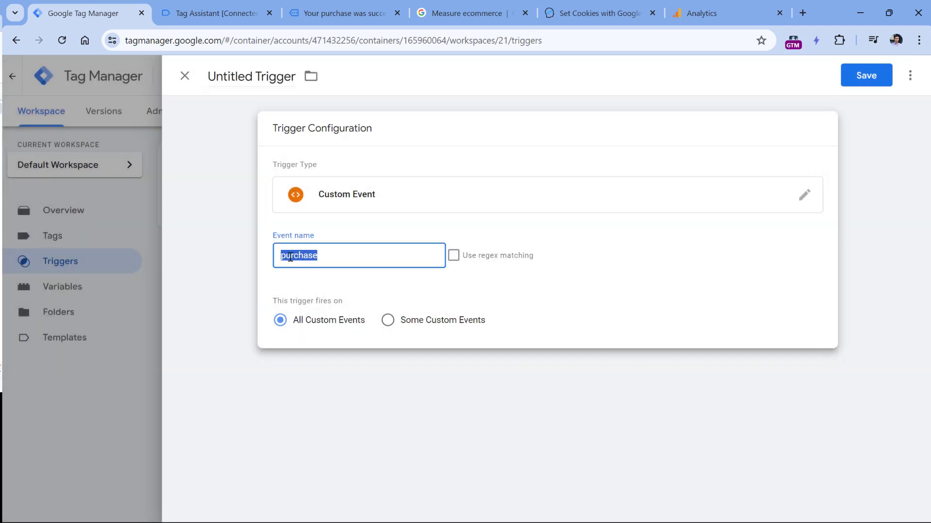
Step: Check the event name in the purchase data layer push in Tag Assistant
click(214, 13)
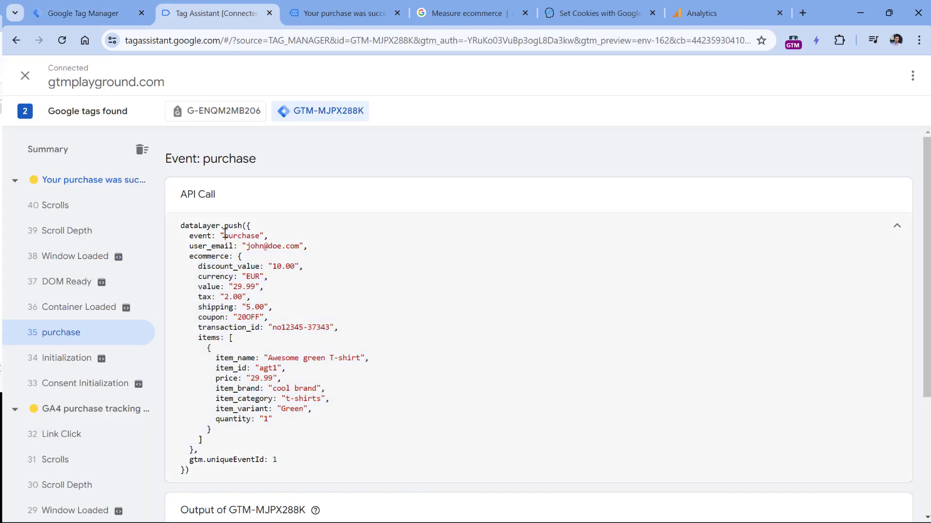
drag(195, 236, 267, 236)
double_click(240, 236)
Step: Return to Google Tag Manager, name the new trigger "custom - purchase" and save it
click(88, 13)
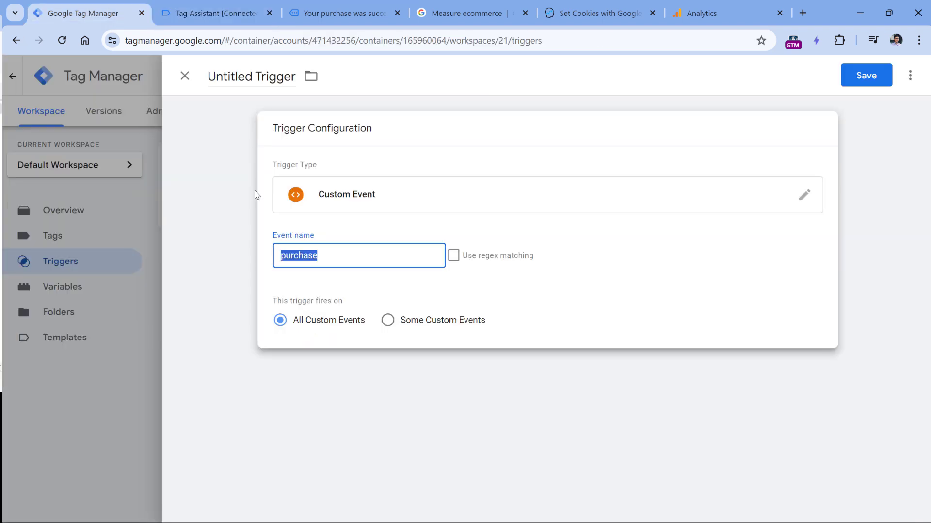
click(228, 77)
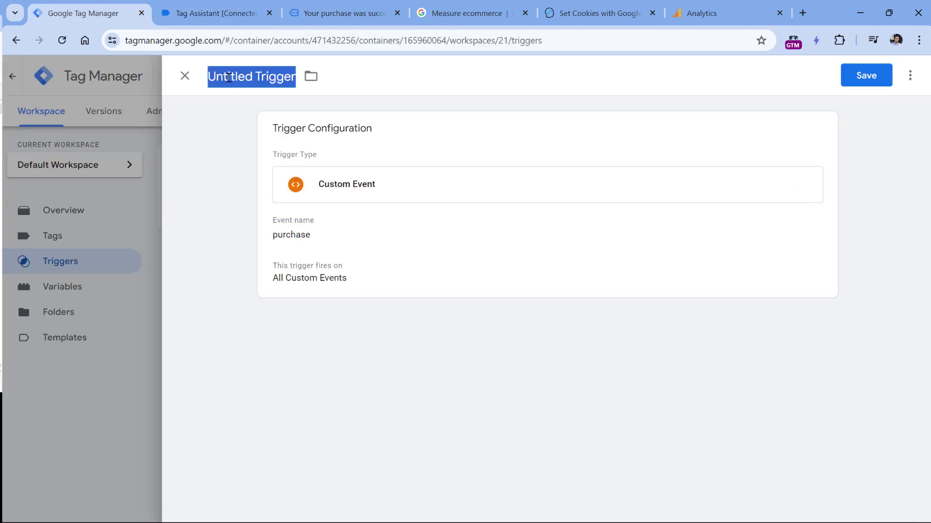
text(custom - pur)
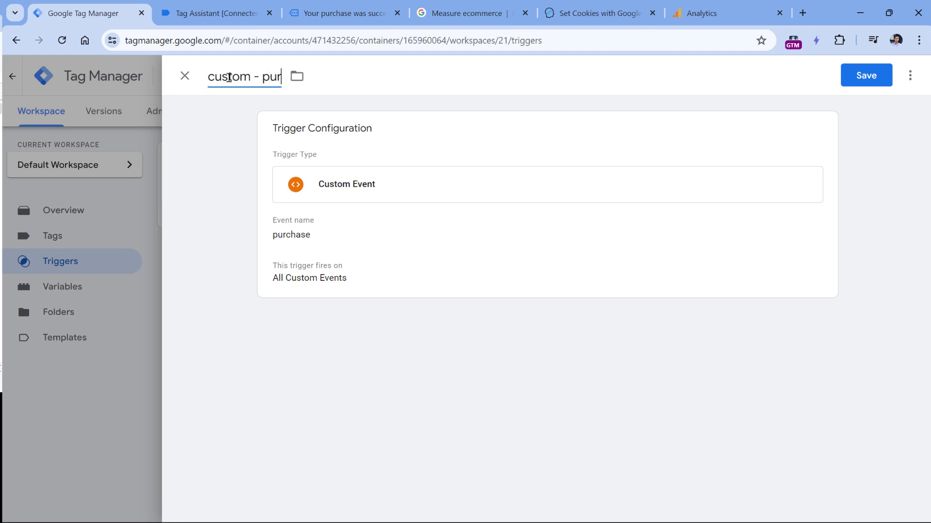
text(chase)
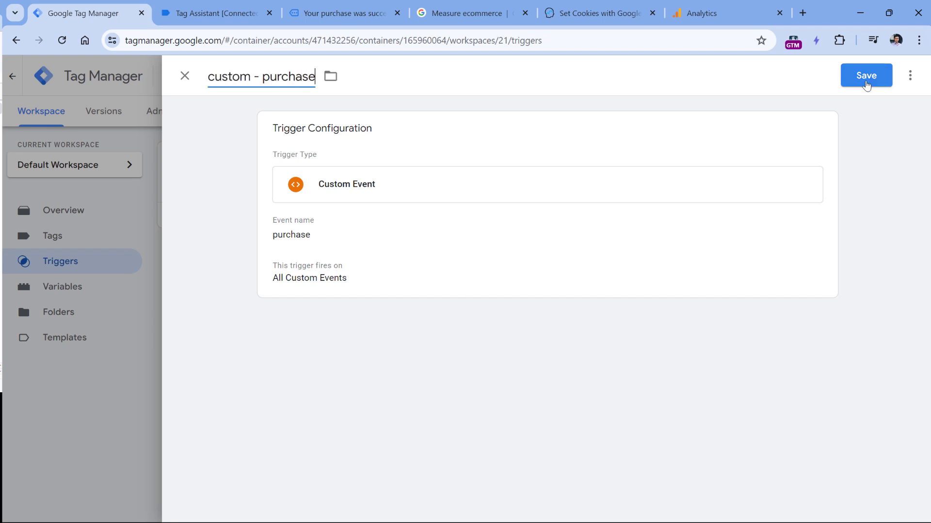
click(867, 75)
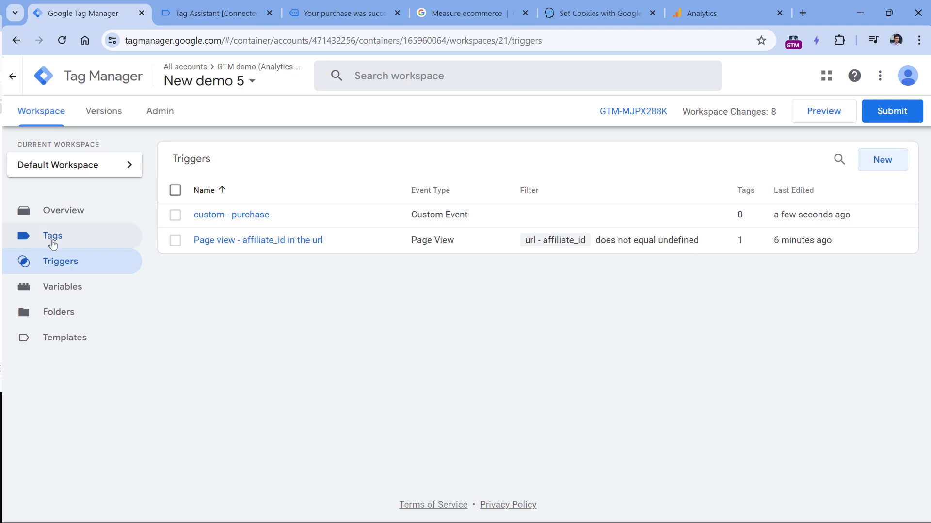
Step: Create a new Google Analytics: GA4 Event tag with the Measurement ID G-ENQM2MB206
click(51, 237)
click(887, 161)
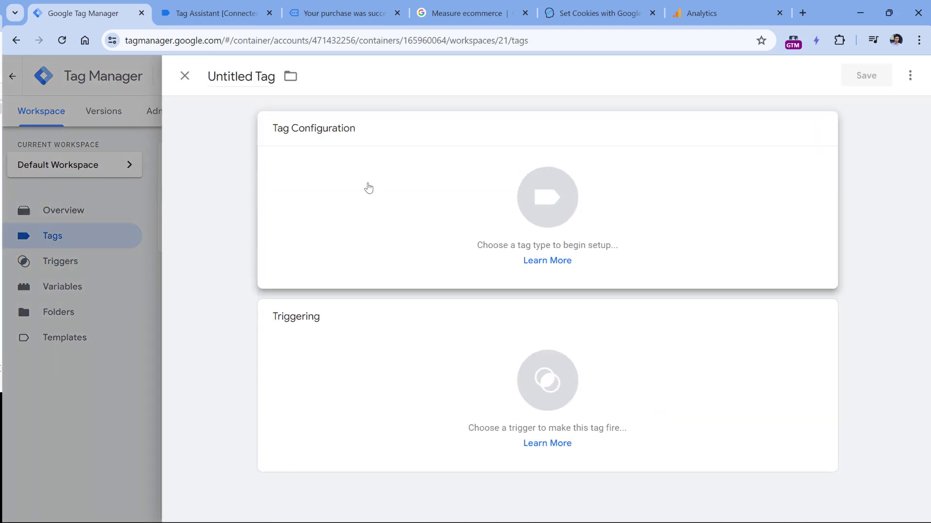
click(365, 187)
click(652, 189)
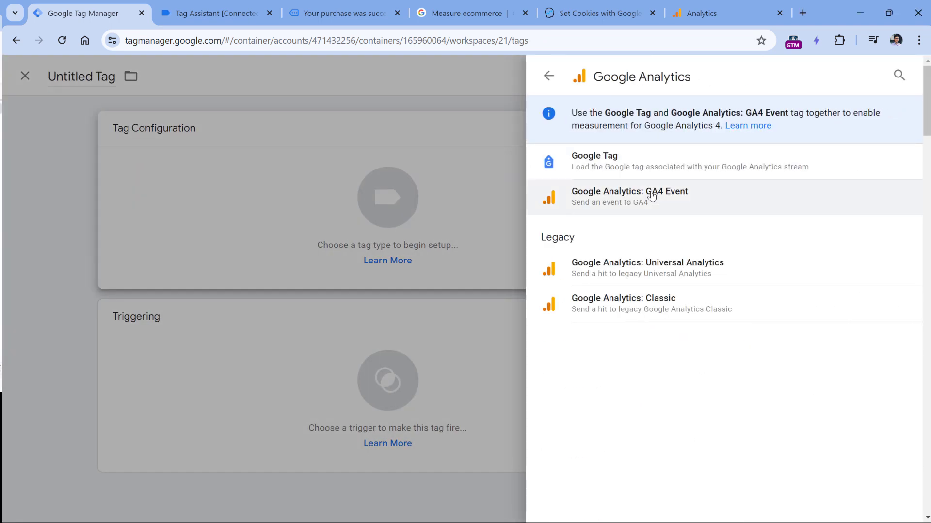
click(646, 206)
click(356, 261)
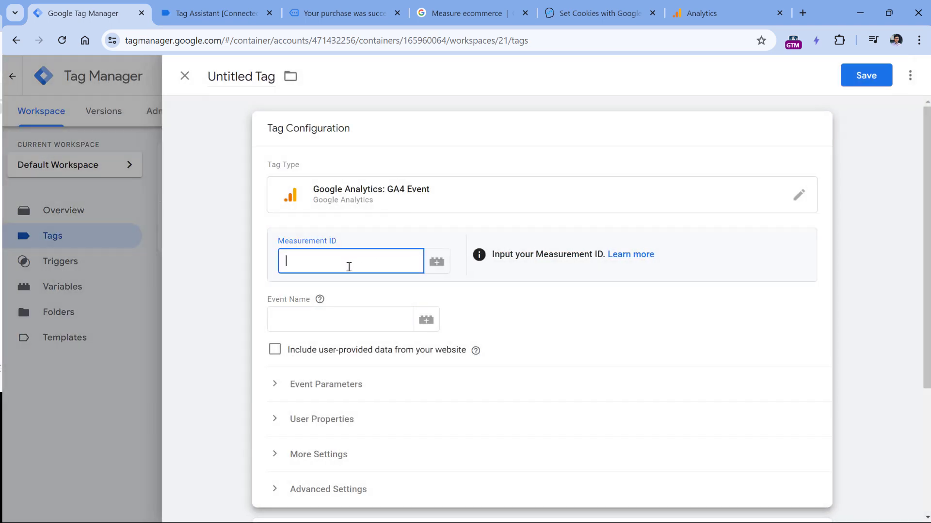
text(G-ENQM2MB206)
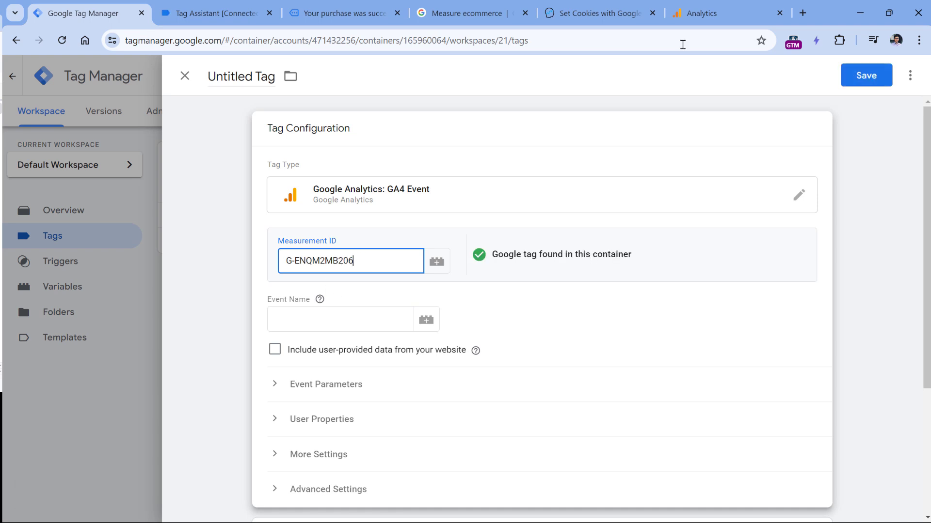
Step: Look up the Measurement ID in the web data stream's details in Google Analytics
click(732, 15)
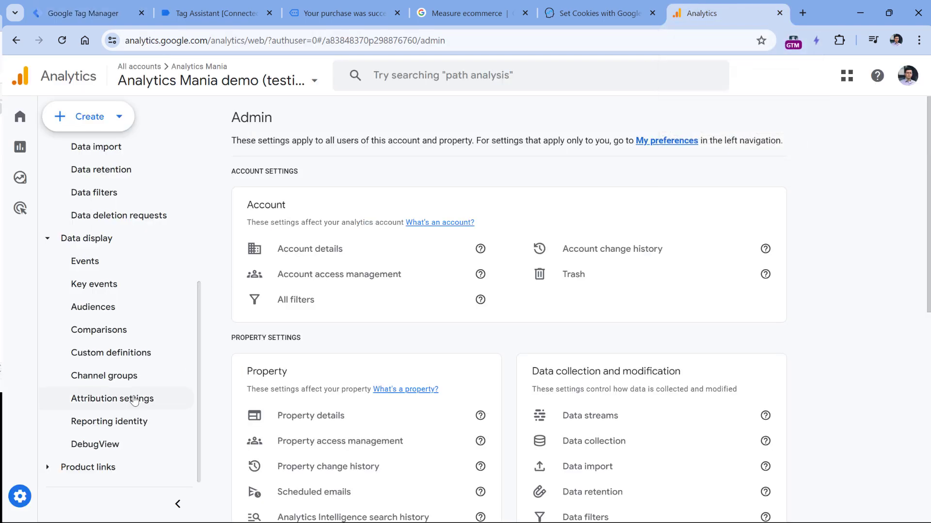
mouse_move(35, 500)
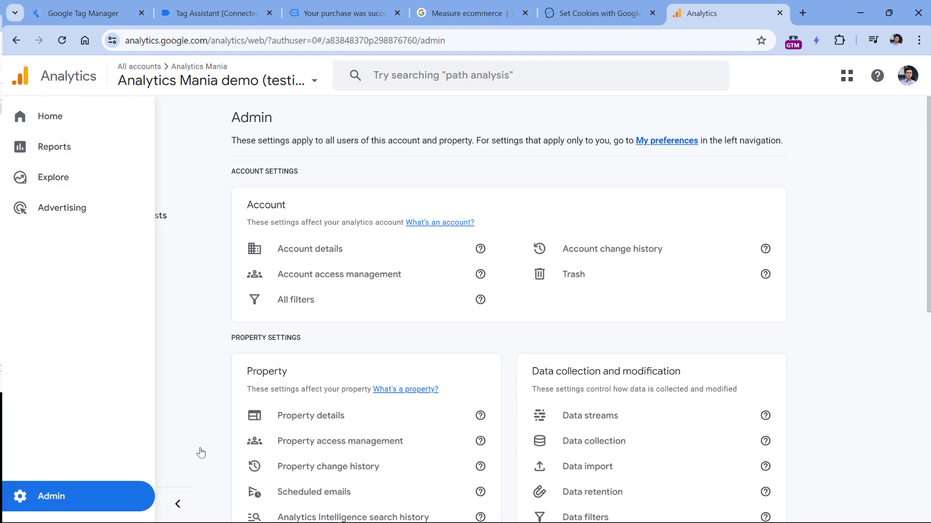
scroll(585, 295, down, 3)
click(586, 291)
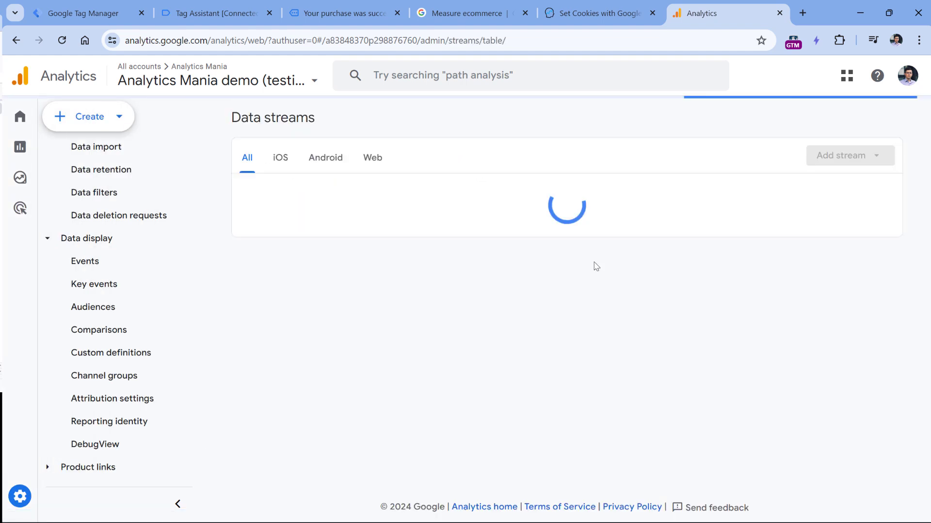
click(365, 198)
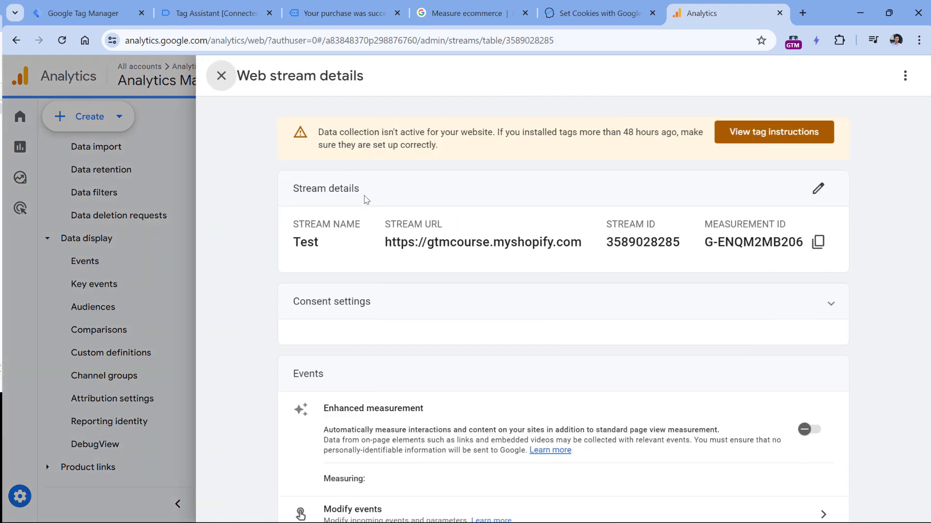
drag(698, 242, 795, 244)
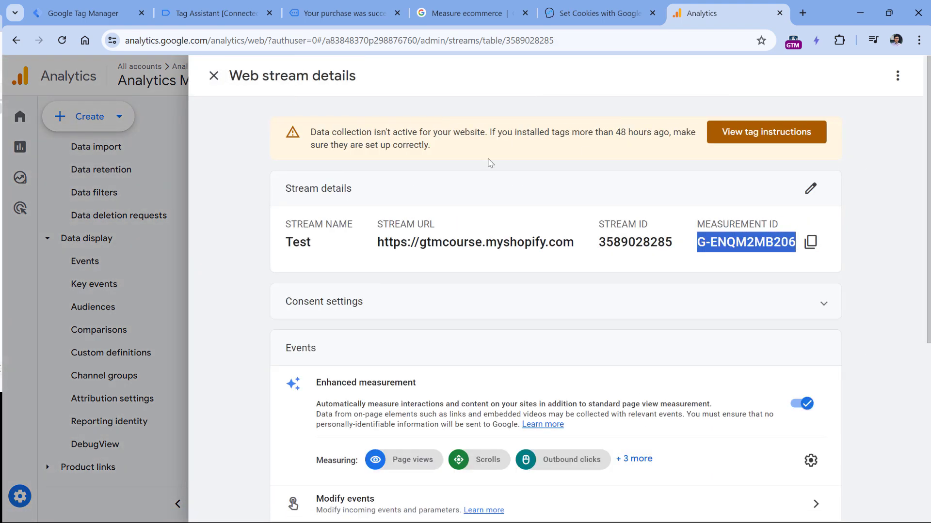
Step: Return to the new GA4 Event tag in Google Tag Manager and set its event name to purchase
click(82, 13)
click(334, 318)
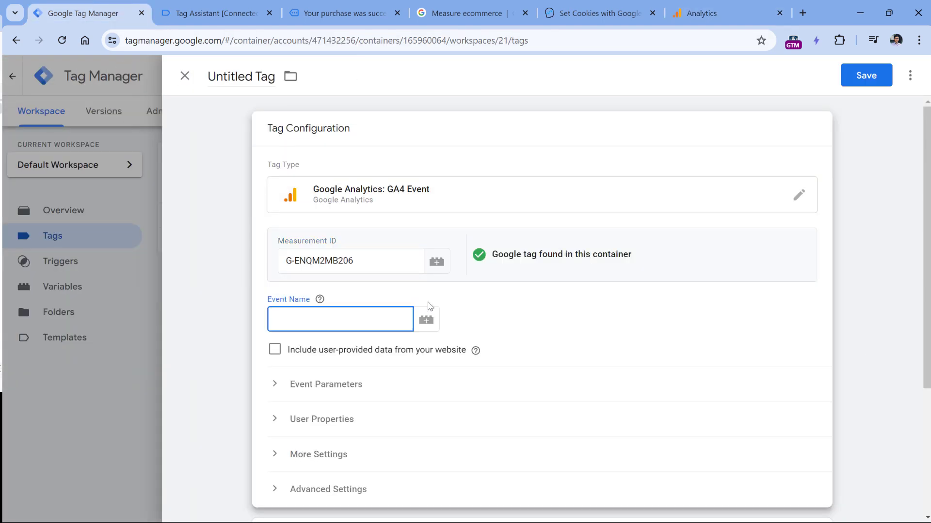
text(purchase)
scroll(274, 271, down, 4)
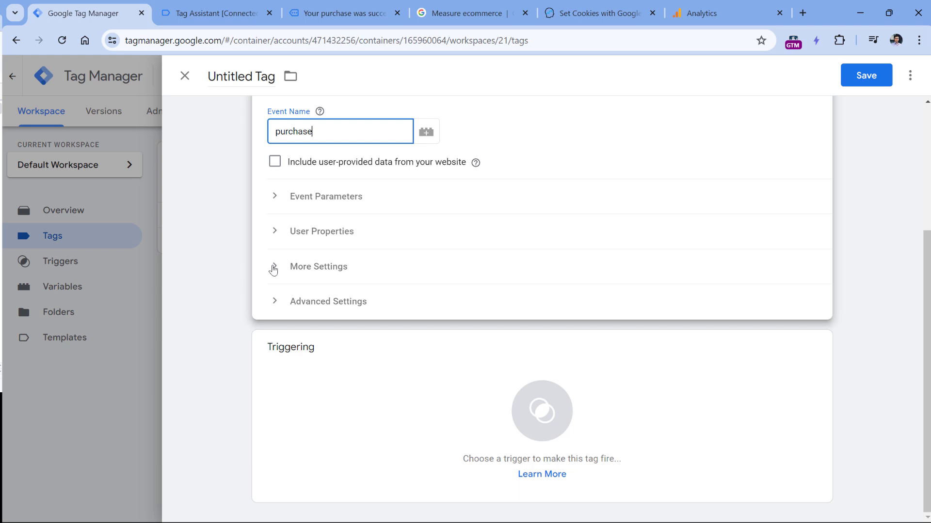
Step: Turn on sending ecommerce data for the purchase event tag, with Data Layer as its data source
click(273, 268)
click(315, 319)
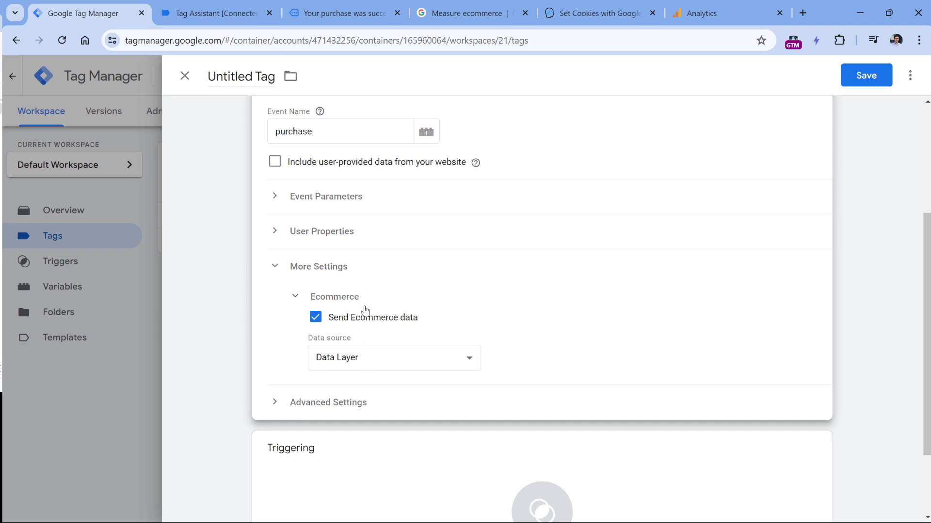
scroll(407, 255, up, 3)
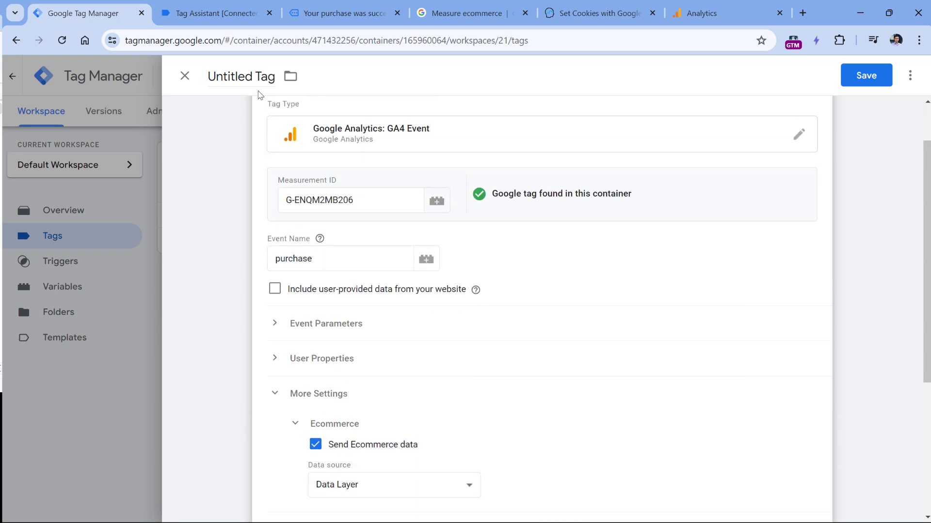
Step: Examine the ecommerce object of the purchase event in Tag Assistant, then return to the tag in Google Tag Manager
click(223, 13)
drag(186, 256, 196, 446)
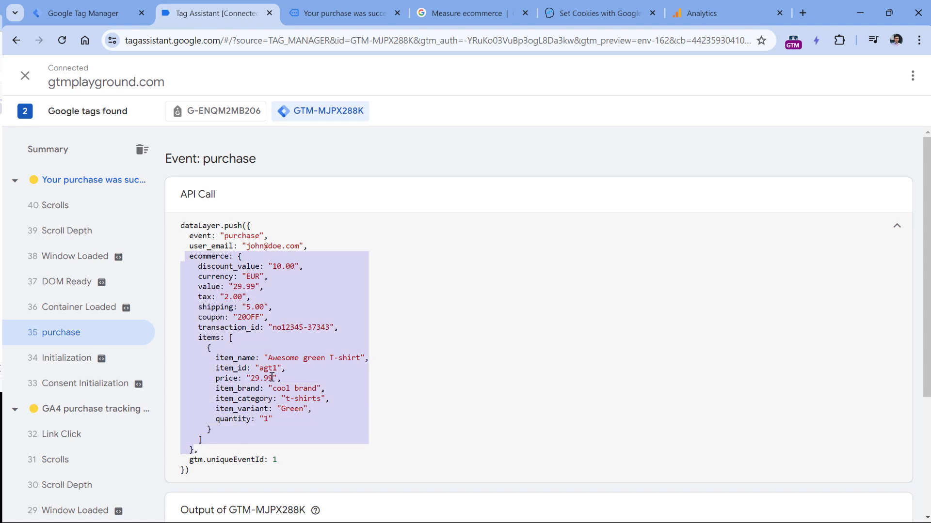
key(ctrl+shift+Tab)
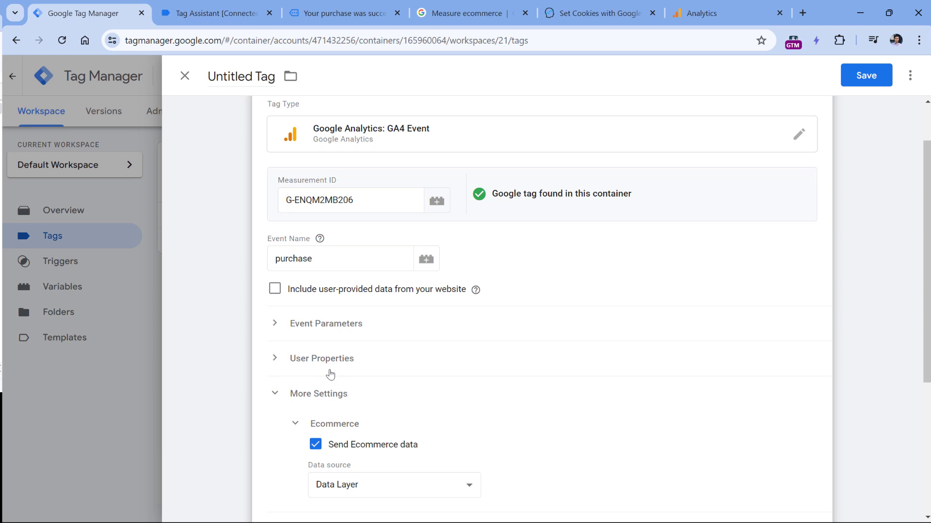
Step: Add an event parameter named affiliate_id to the GA4 Event tag
click(275, 325)
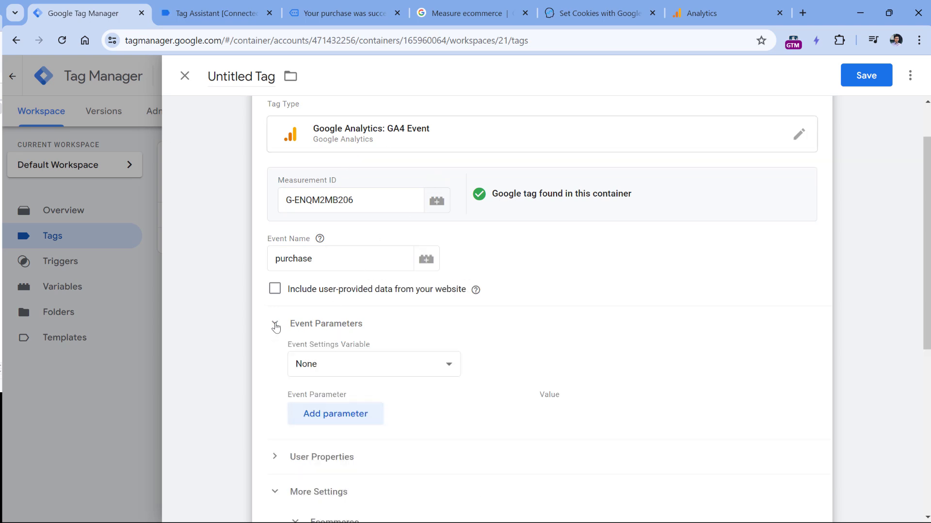
click(340, 416)
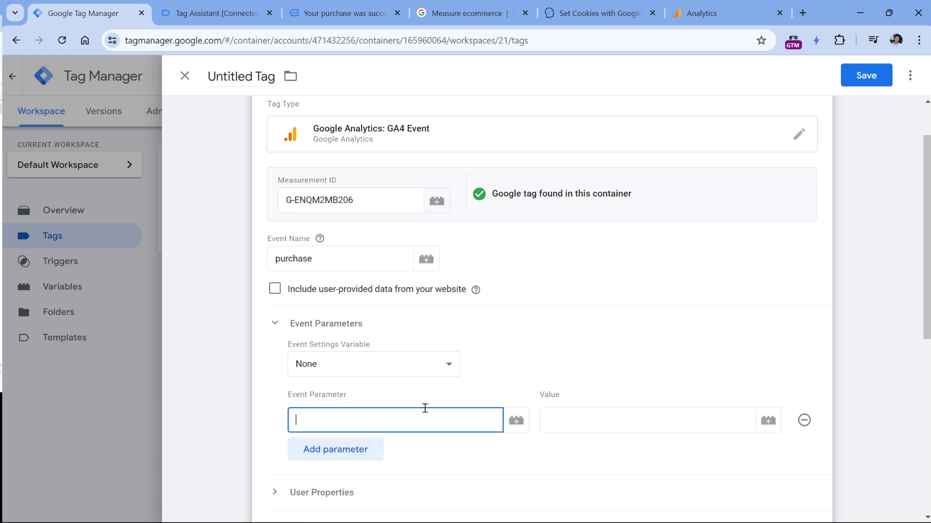
text(affiliate_id)
click(648, 413)
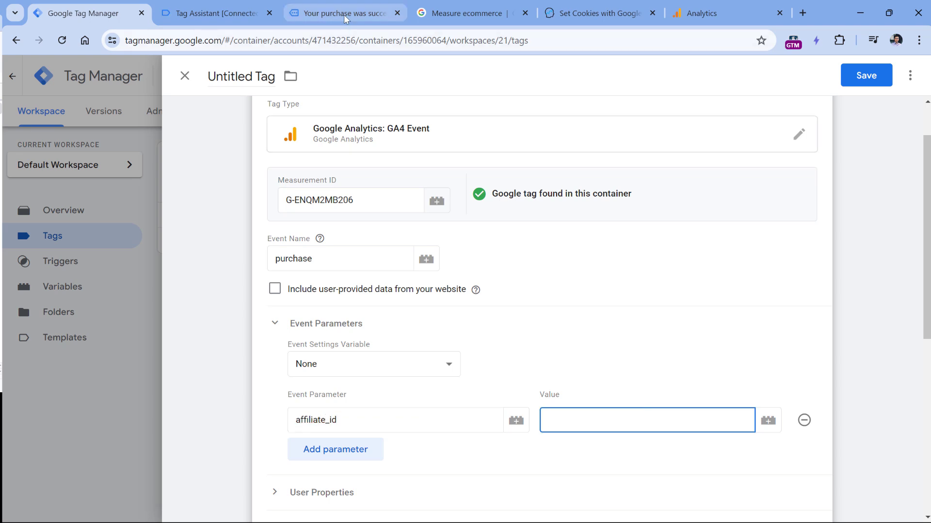
Step: On the demo site's purchase confirmation page, filter the stored cookies by gtm_ and copy the affiliate cookie's name
mouse_move(346, 16)
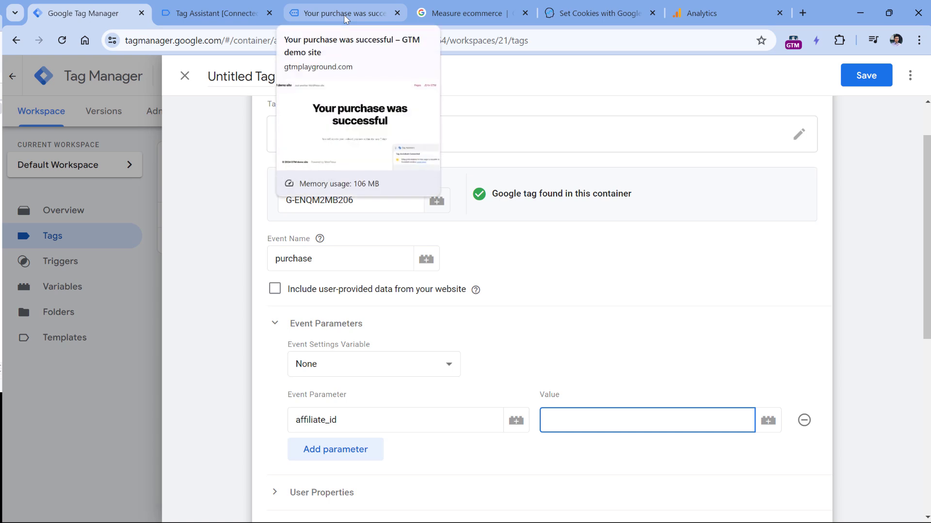
mouse_move(214, 14)
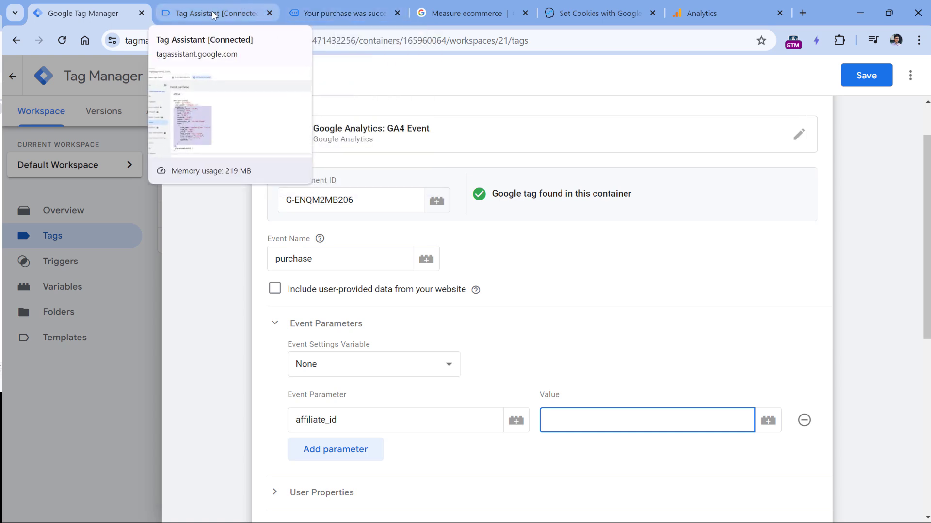
click(345, 13)
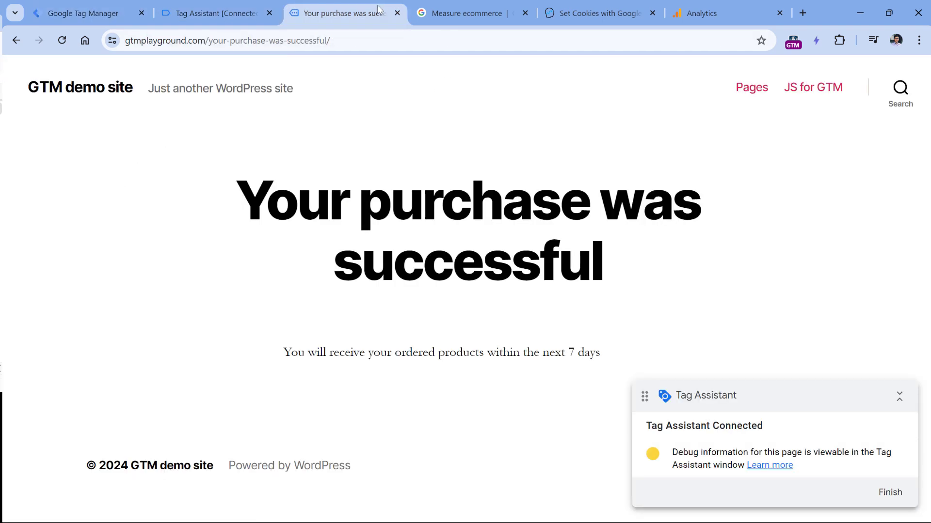
click(921, 44)
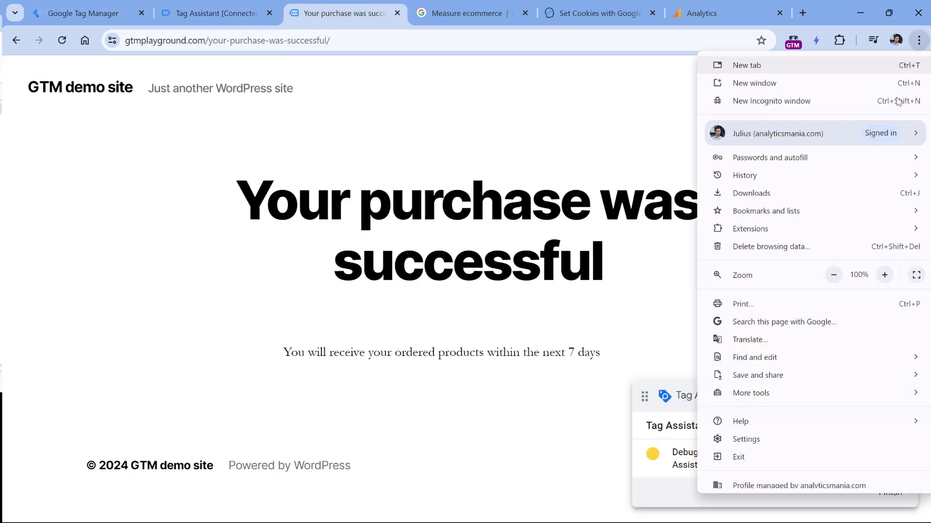
mouse_move(751, 393)
click(595, 487)
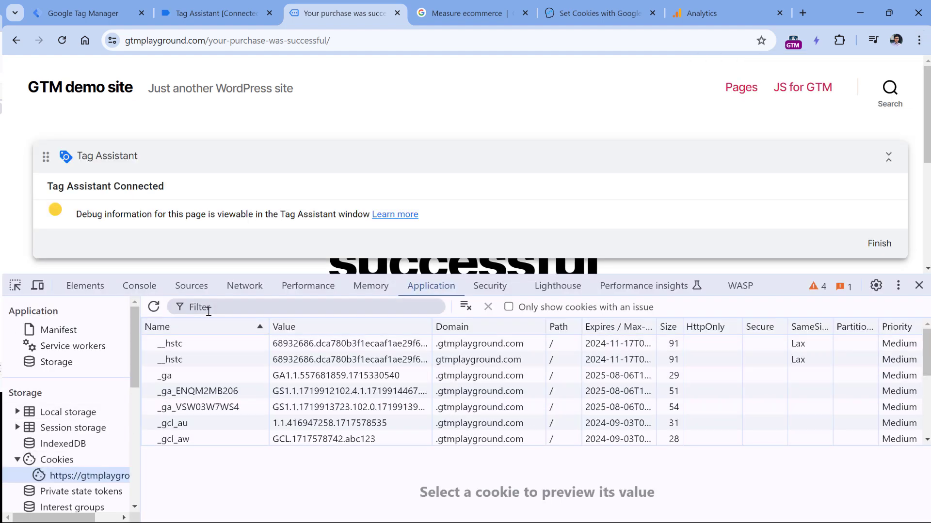
click(242, 307)
text(gtm_)
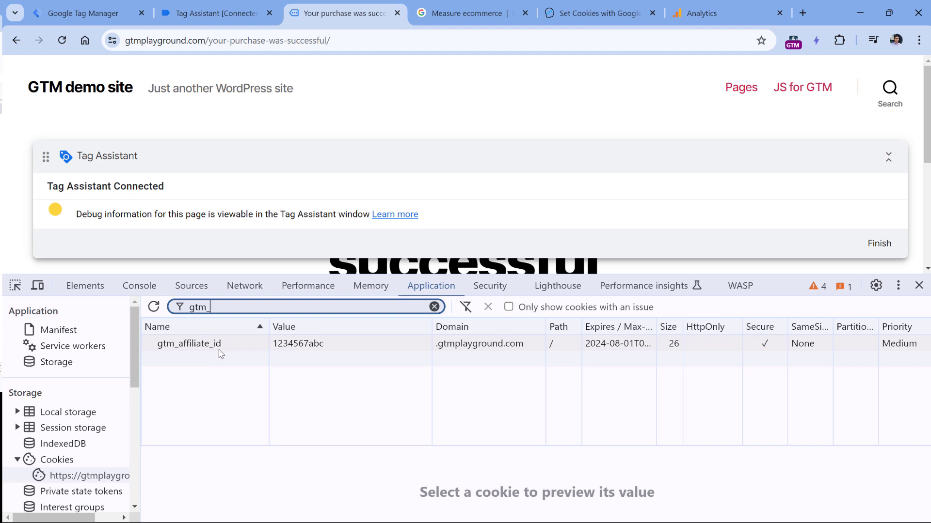
double_click(195, 349)
right_click(196, 348)
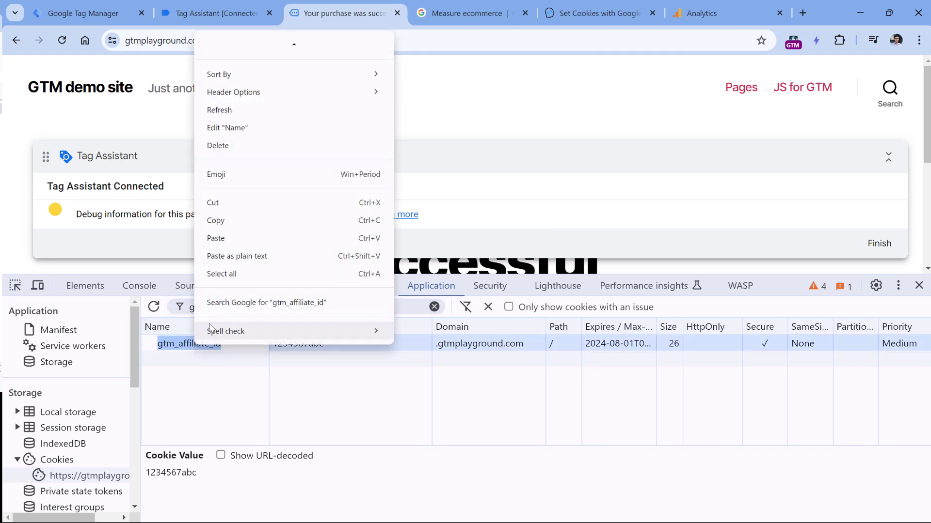
click(227, 217)
Step: Return to Google Tag Manager and create a 1st Party Cookie variable for the affiliate_id parameter's value, with cookie name gtm_affiliate_id
click(80, 13)
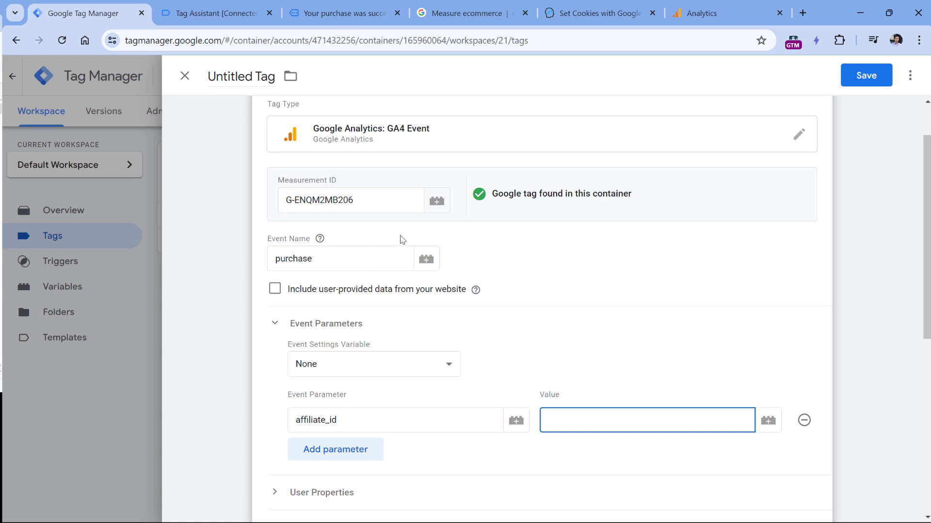
click(769, 422)
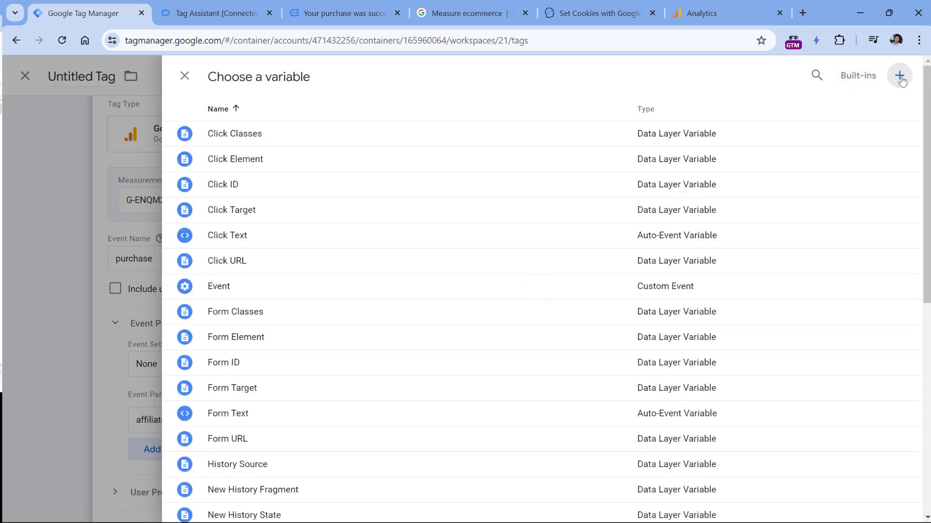
click(900, 79)
click(409, 193)
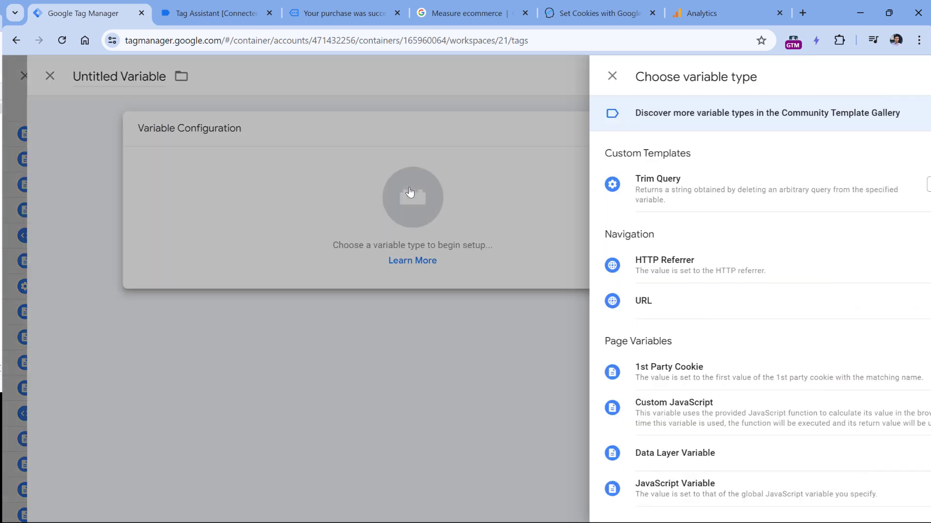
click(577, 370)
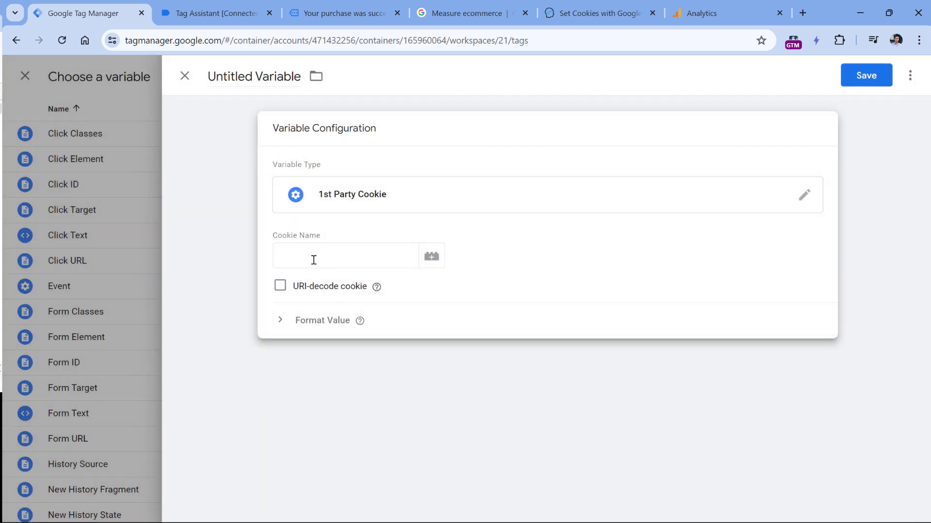
click(318, 262)
key(ctrl+v)
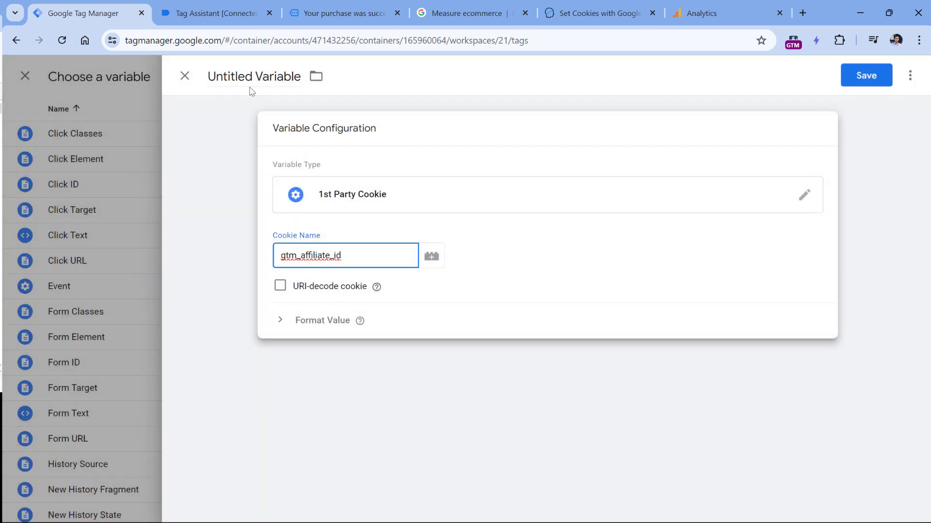
Step: Name the new variable "cookie - gtm_affiliate_id" and save it as the parameter's value
click(271, 79)
text(cookie -)
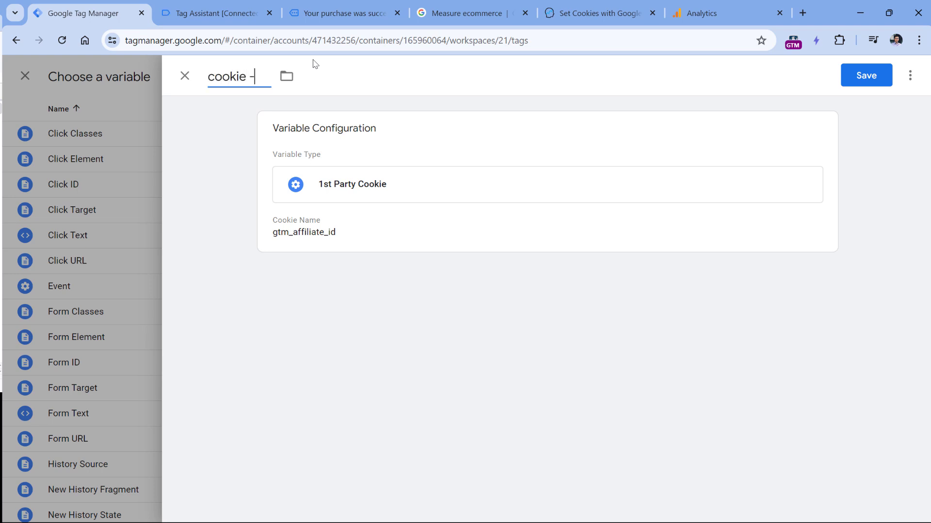
key(ctrl+v)
click(865, 77)
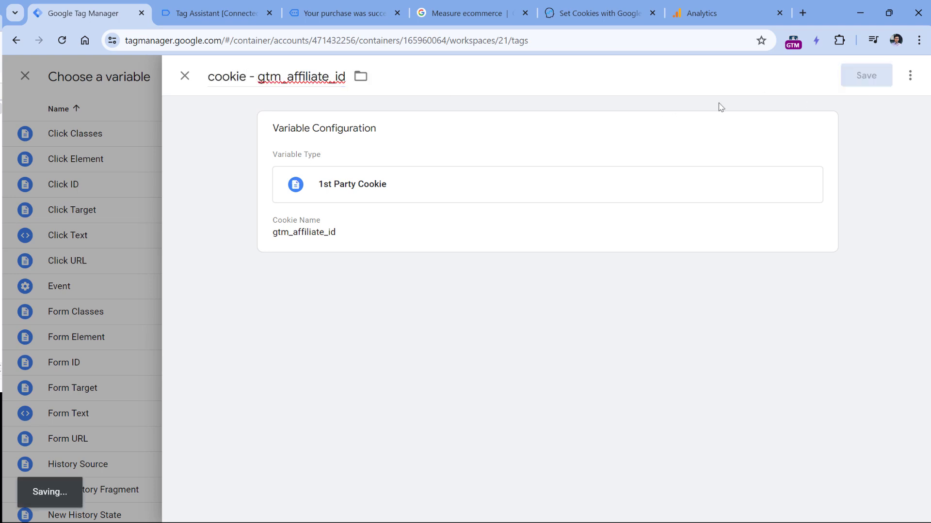
Step: Review the tag's event name, affiliate_id parameter with its cookie variable, and ecommerce settings
scroll(538, 239, down, 5)
scroll(546, 228, up, 3)
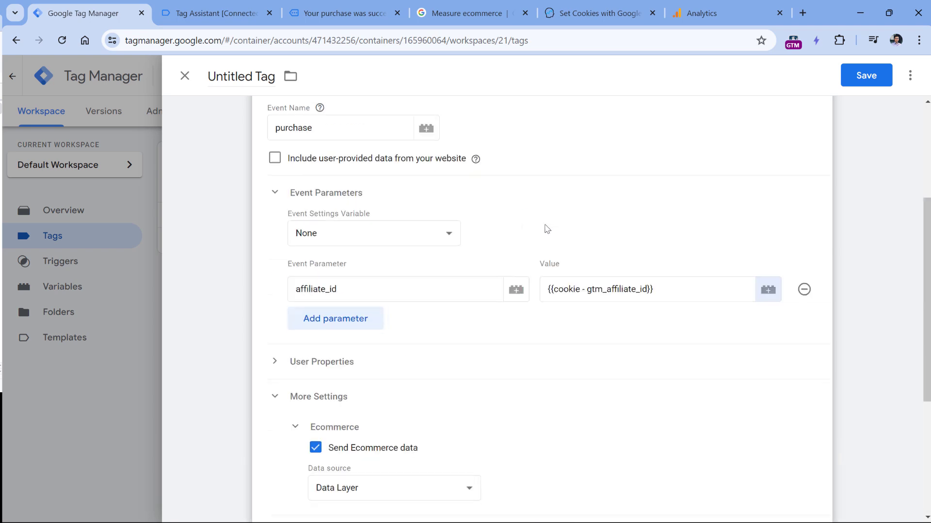
scroll(508, 179, up, 1)
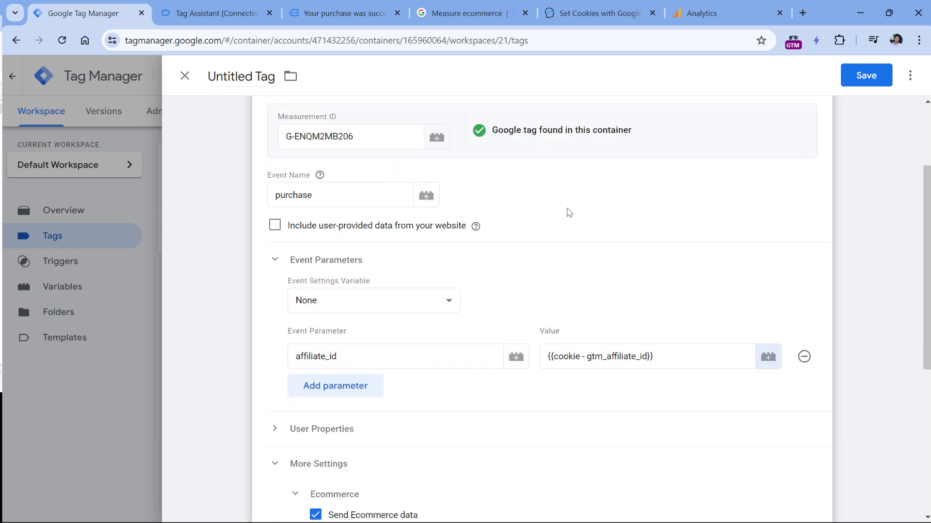
scroll(550, 176, down, 1)
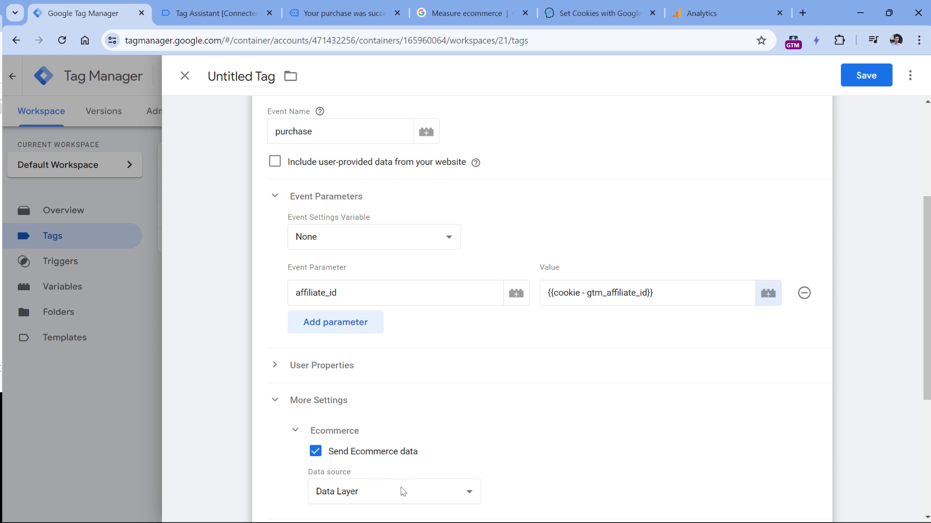
drag(664, 293, 547, 296)
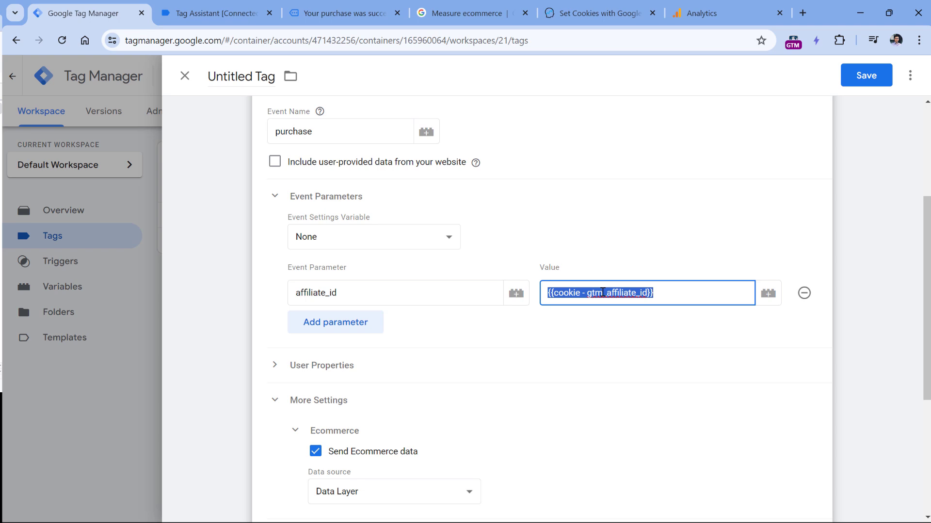
click(601, 212)
scroll(395, 351, up, 1)
drag(360, 356, 295, 358)
Step: Assign the "custom - purchase" trigger to the GA4 Event tag
scroll(338, 214, down, 6)
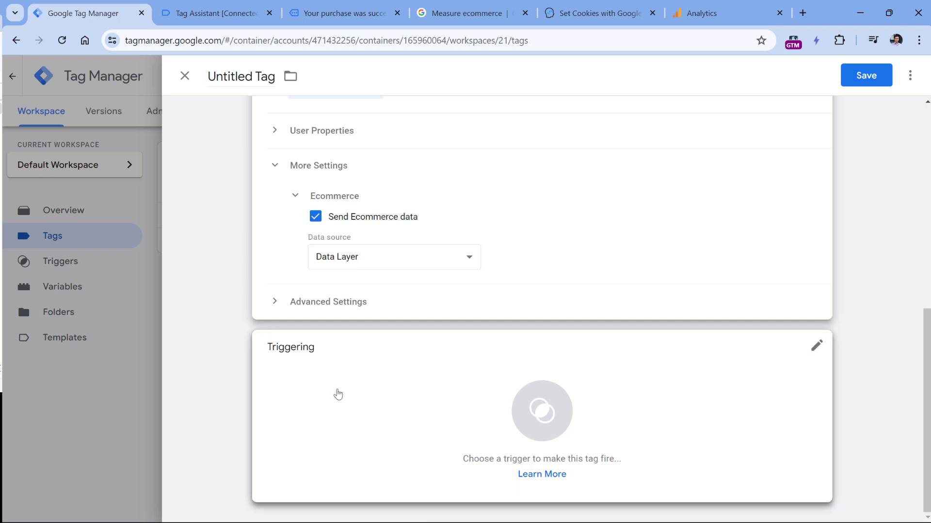
click(344, 398)
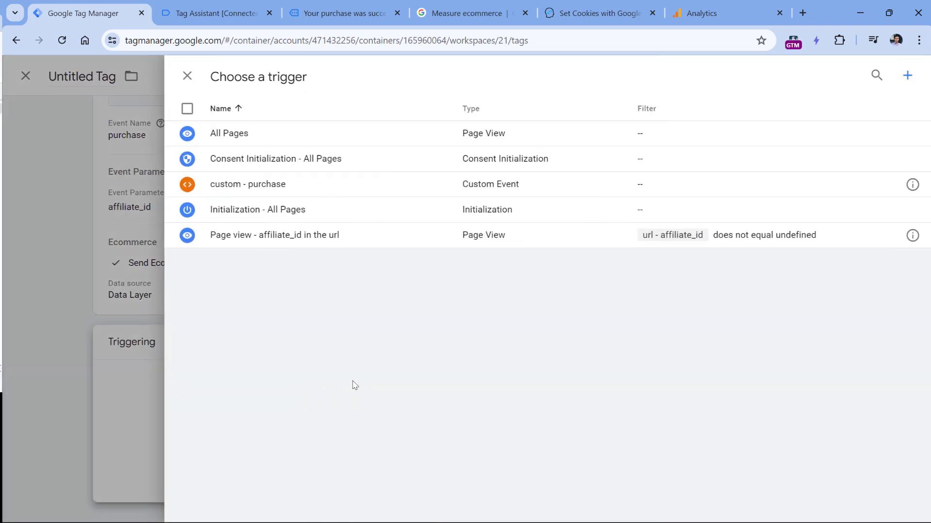
click(251, 187)
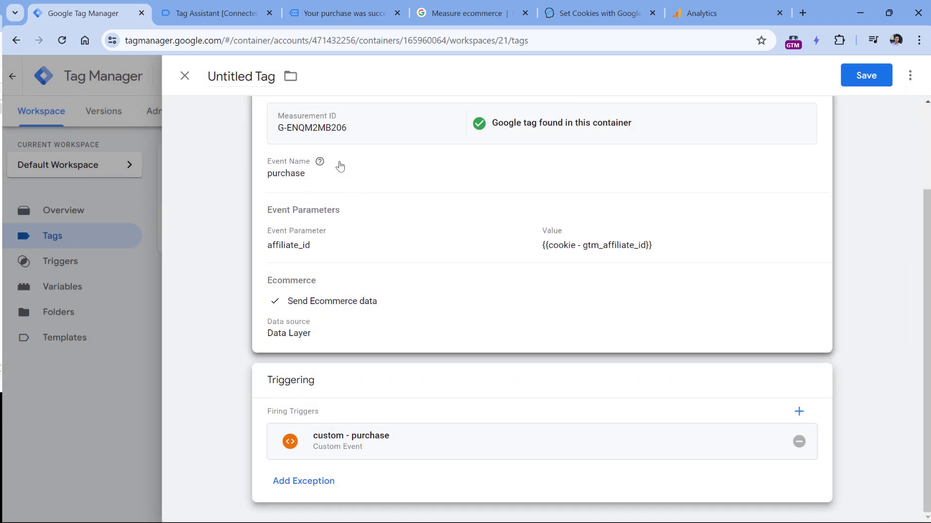
Step: Name the tag "GA4 event - purchase" and save it
click(243, 78)
text(GA4 event - purchase)
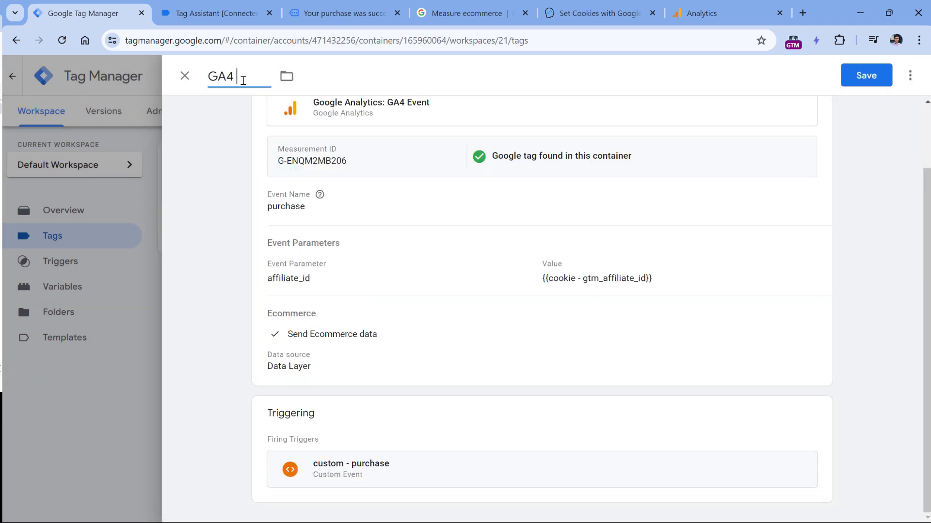
click(866, 76)
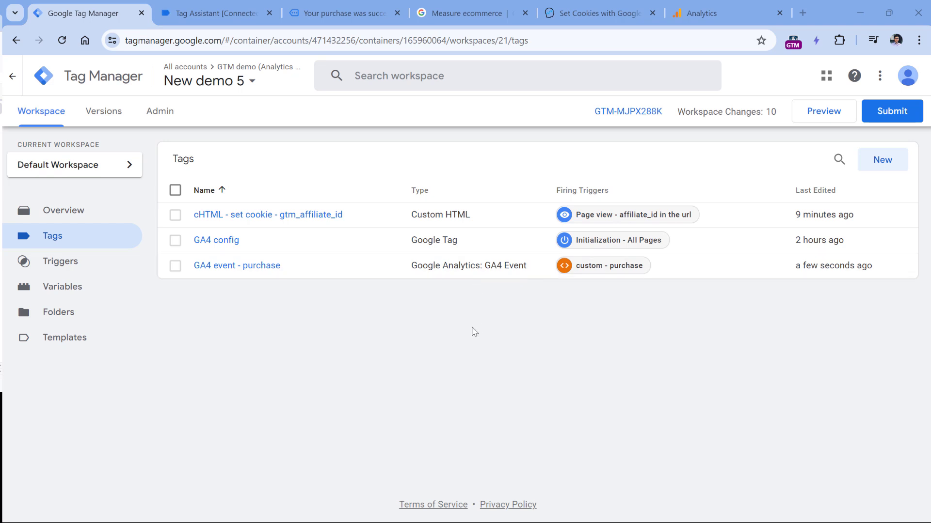
Step: Preview the container in Tag Assistant and check the cookie - gtm_affiliate_id variable at the Consent Initialization event
click(828, 118)
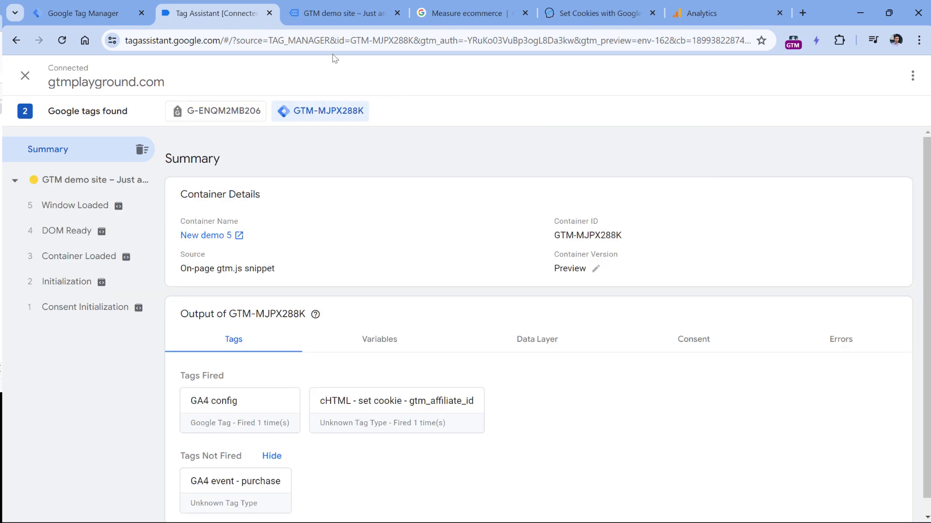
click(83, 307)
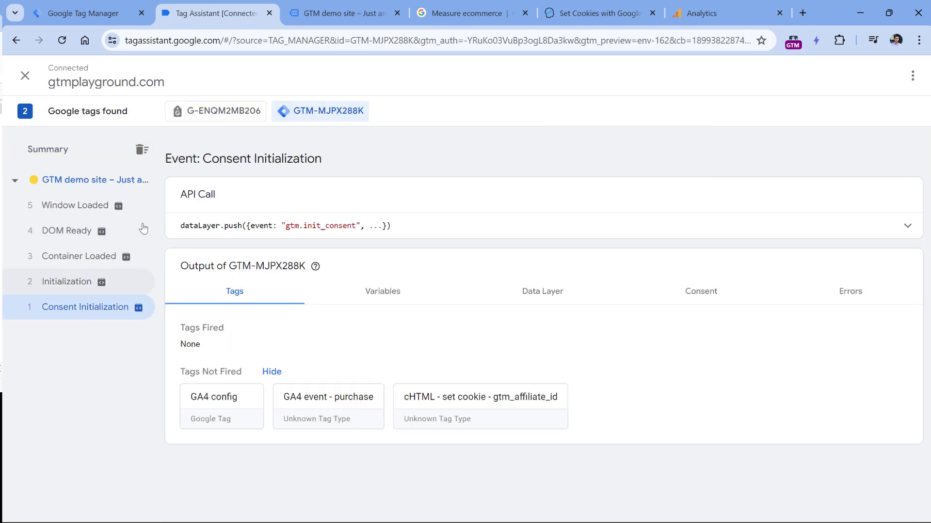
click(383, 291)
scroll(392, 388, down, 3)
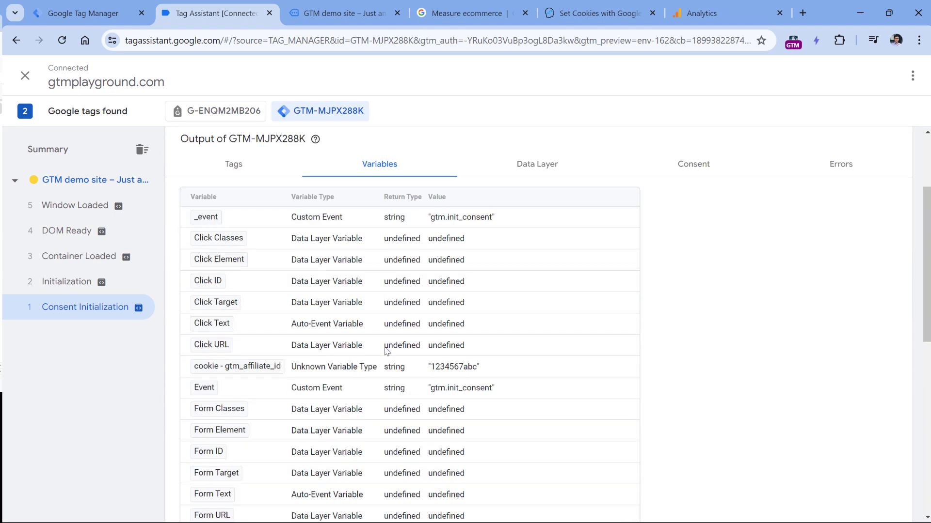
scroll(386, 351, down, 1)
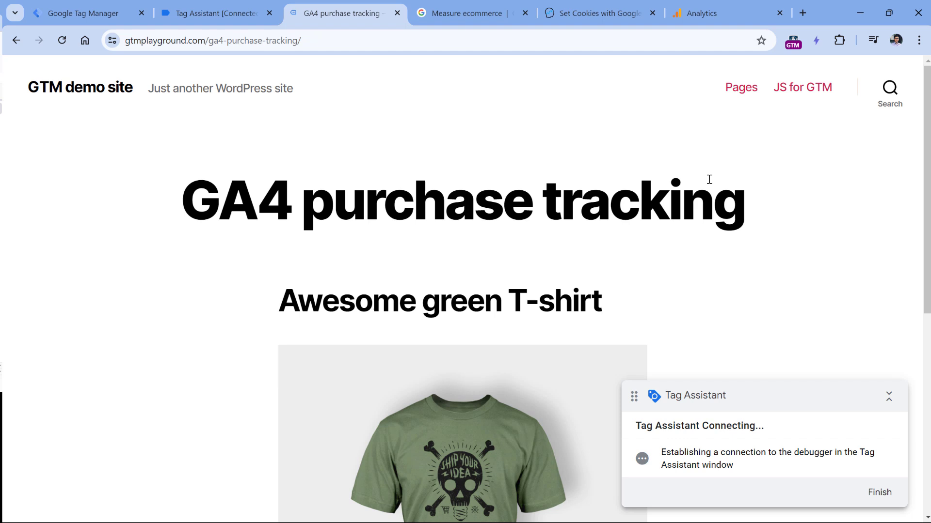
Step: Purchase the Awesome green T-shirt on the GA4 purchase tracking demo page
scroll(688, 160, down, 3)
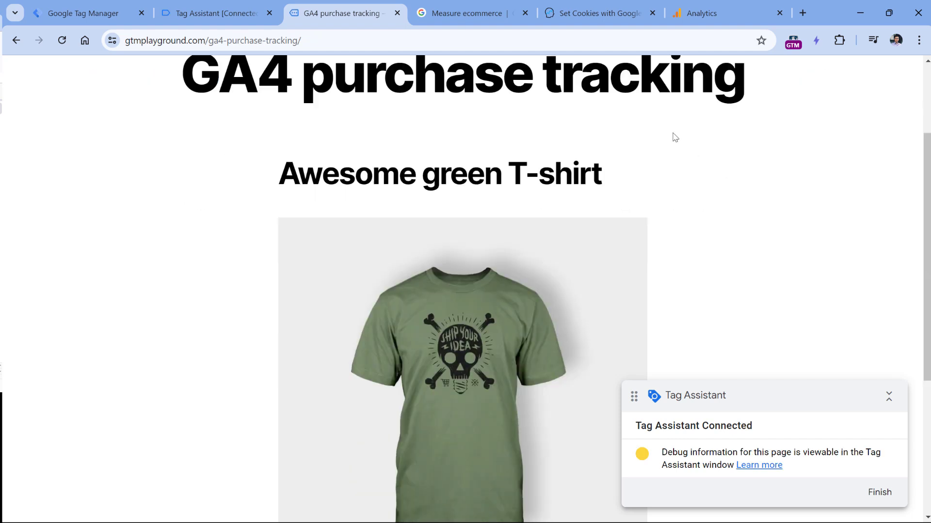
scroll(687, 166, down, 4)
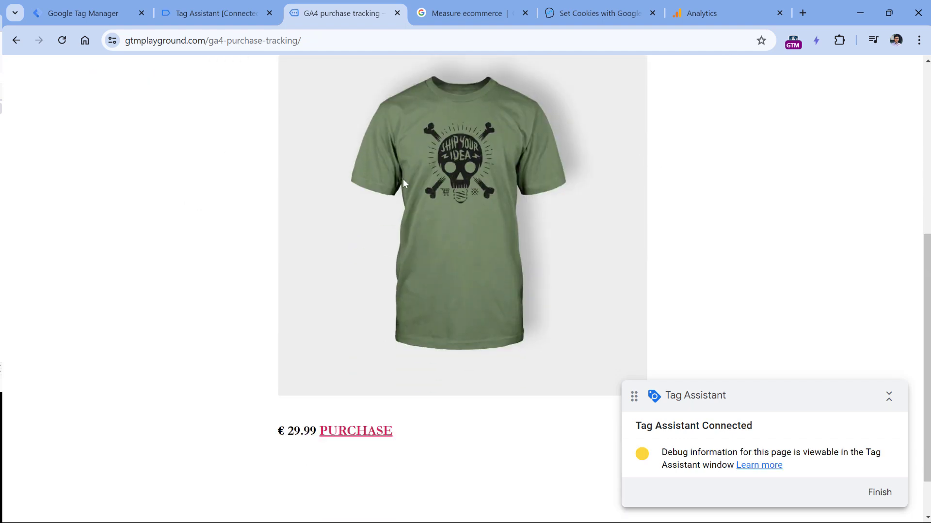
click(354, 437)
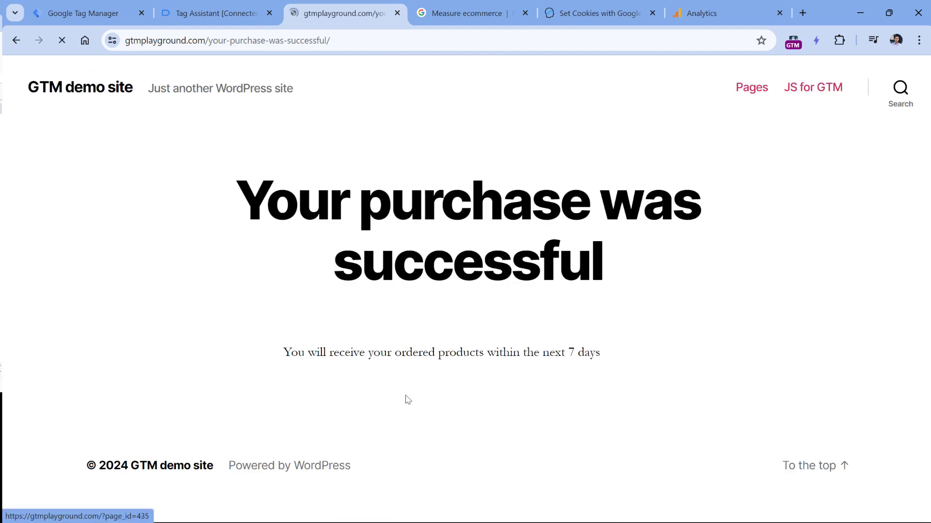
Step: Check in Tag Assistant which tags fired on the purchase event of the order confirmation page
click(218, 13)
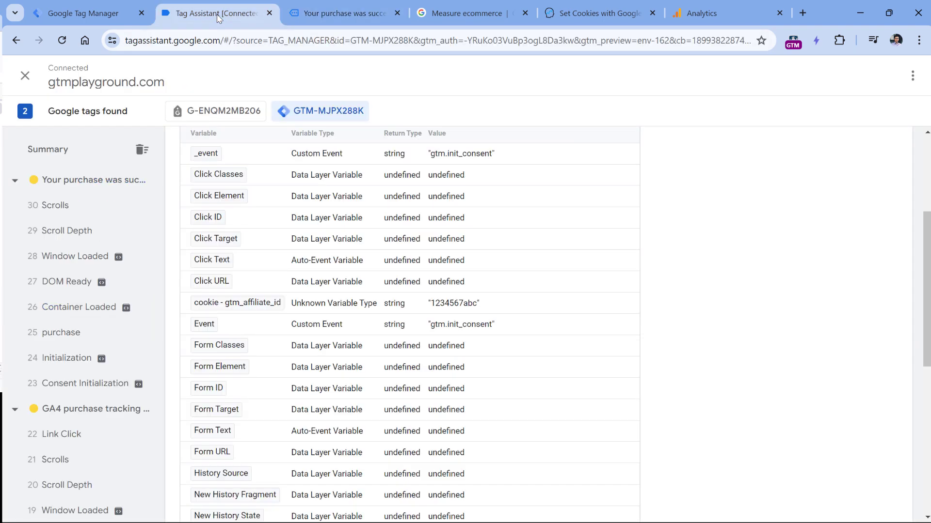
click(73, 340)
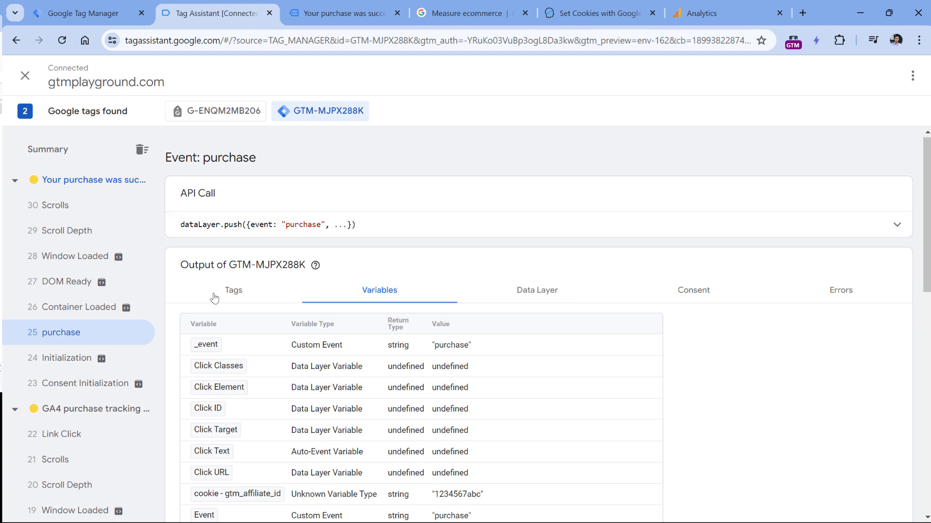
click(234, 293)
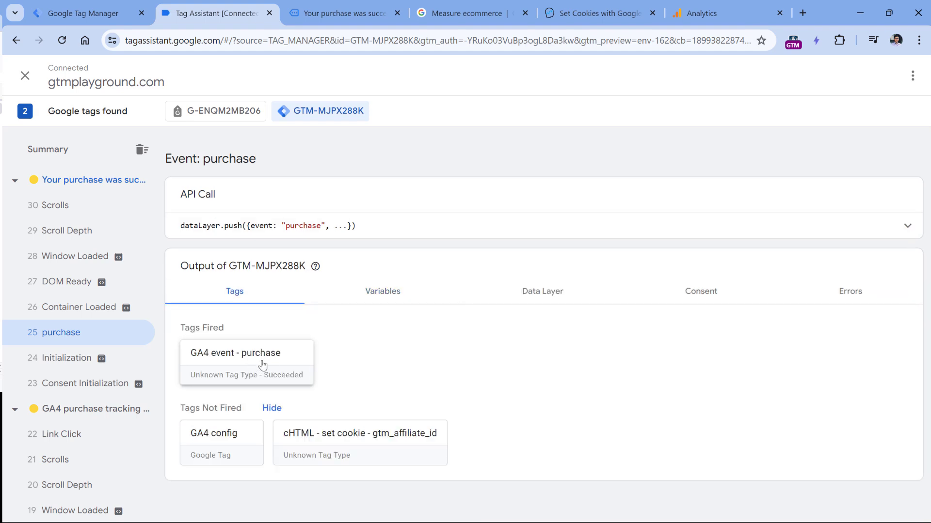
Step: Open DebugView in Google Analytics and inspect the purchase event's affiliate_id parameter value
click(729, 12)
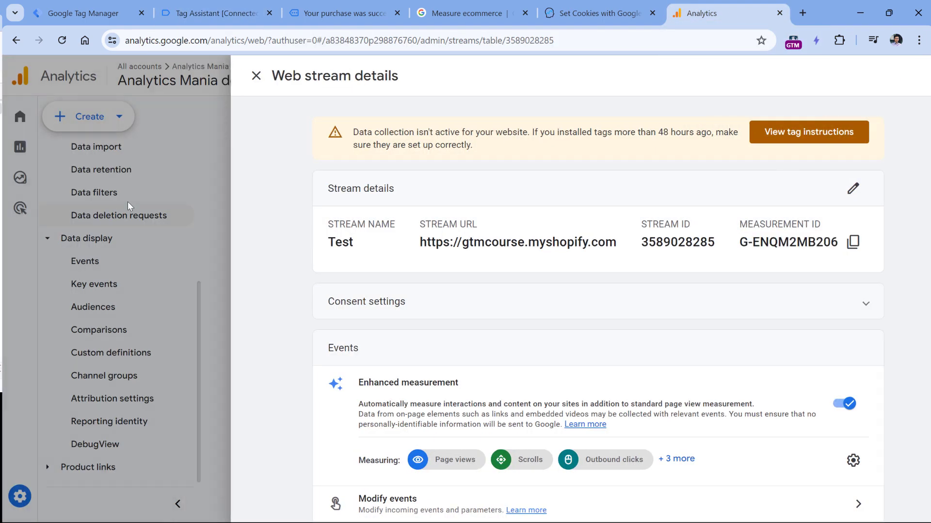
click(127, 201)
click(20, 497)
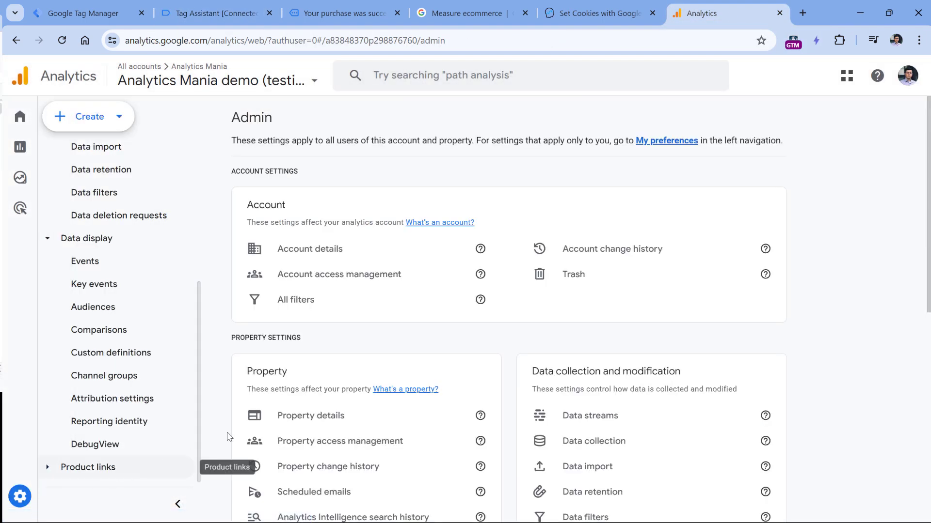
scroll(386, 306, down, 8)
scroll(383, 316, down, 1)
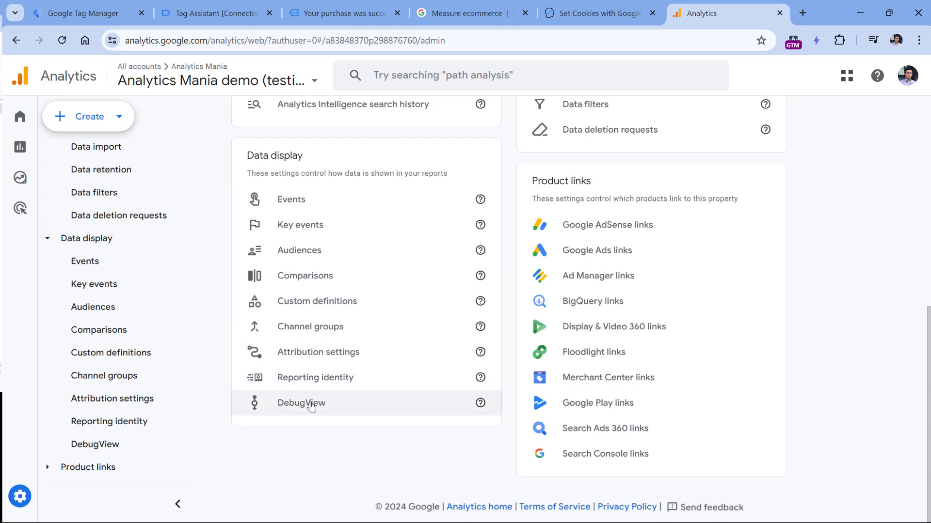
click(312, 408)
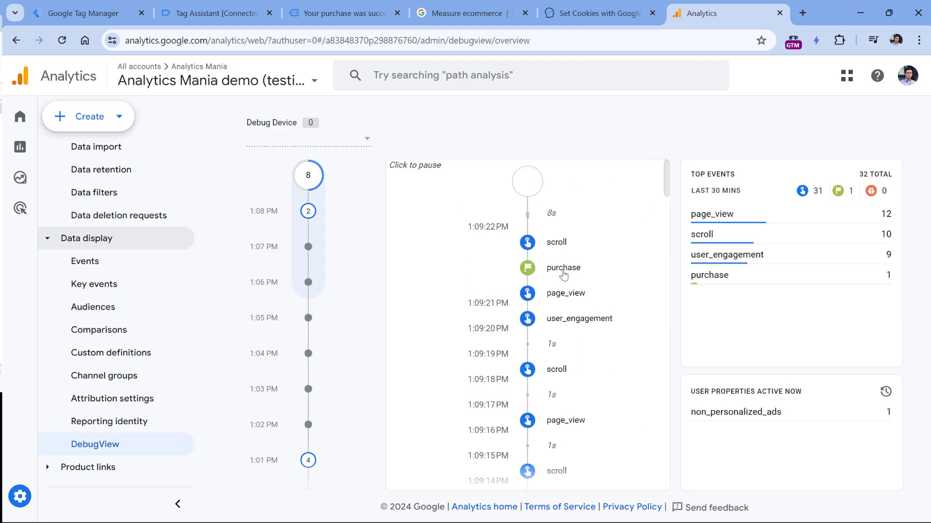
click(563, 270)
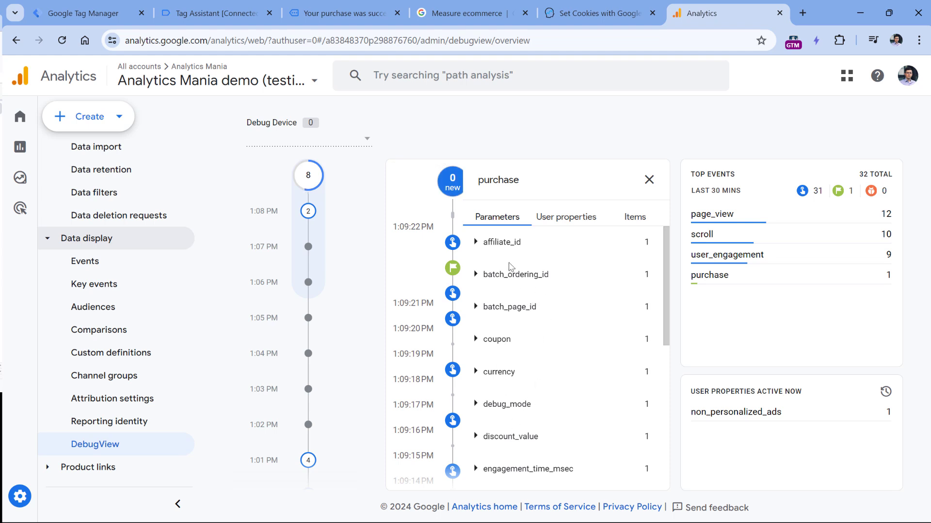
click(475, 242)
double_click(506, 267)
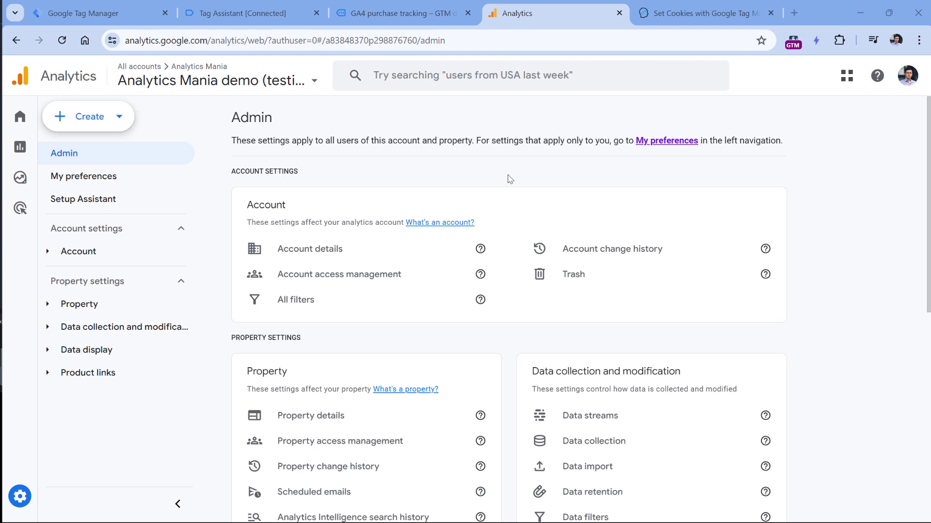
Step: Start a new event-scoped custom dimension named "Affiliate ID" in the property's custom definitions
mouse_move(22, 497)
scroll(532, 168, down, 4)
scroll(531, 168, down, 4)
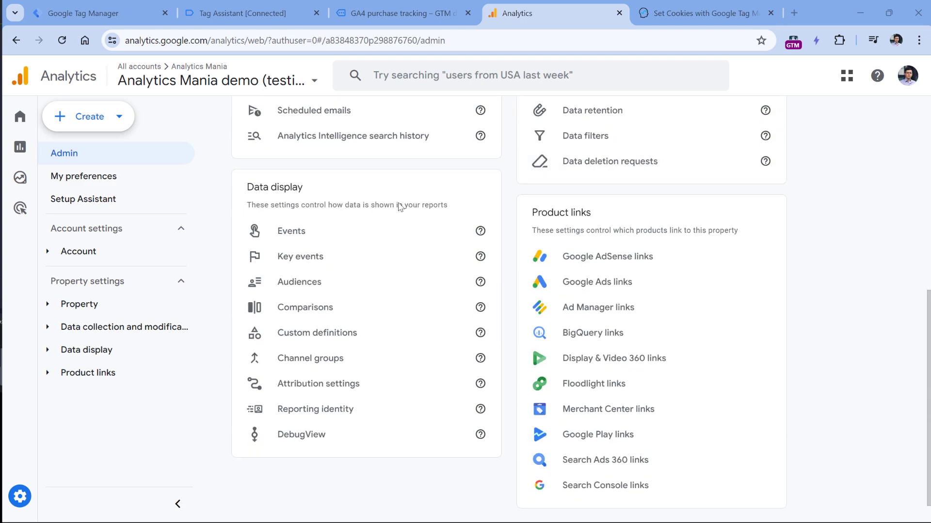
click(318, 338)
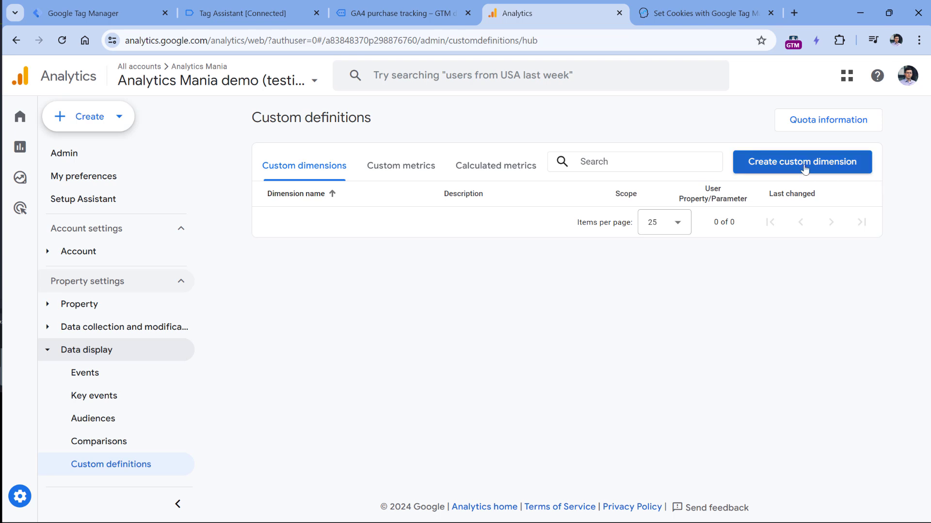
click(806, 169)
click(684, 213)
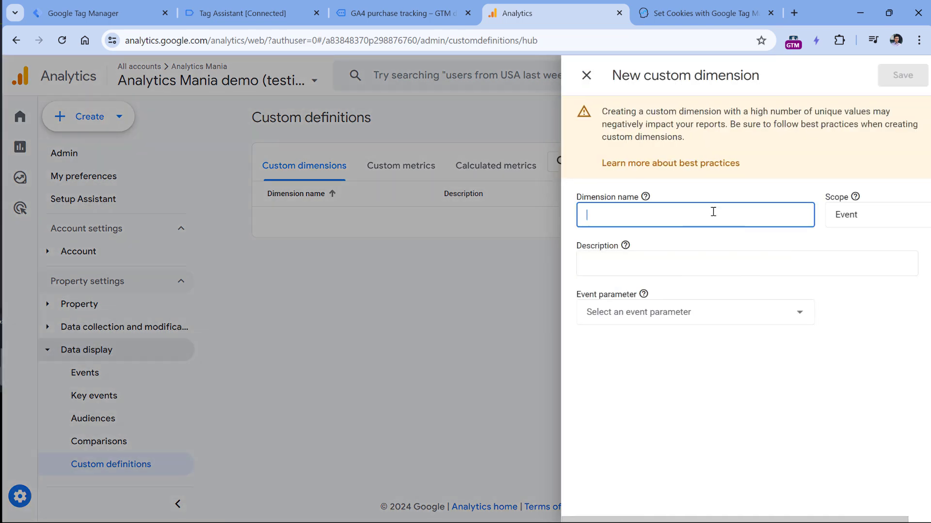
text(Affiliate ID)
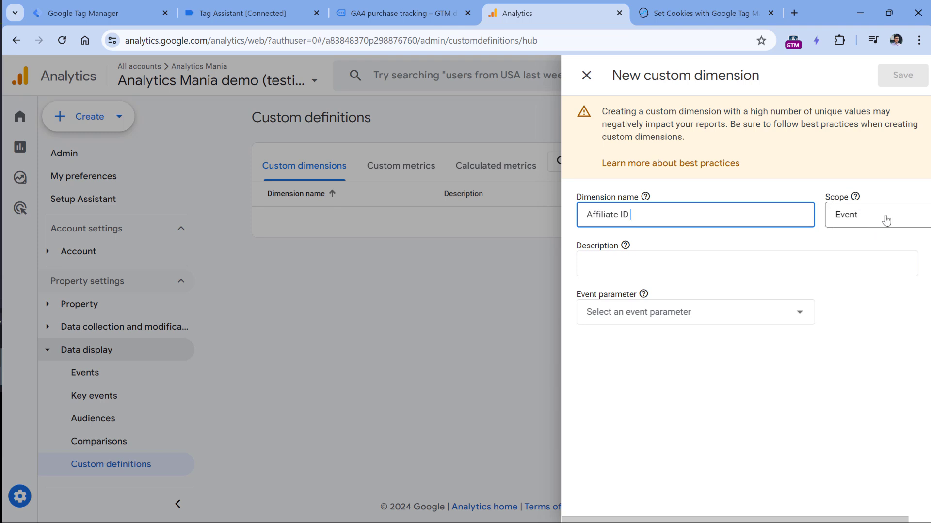
click(638, 279)
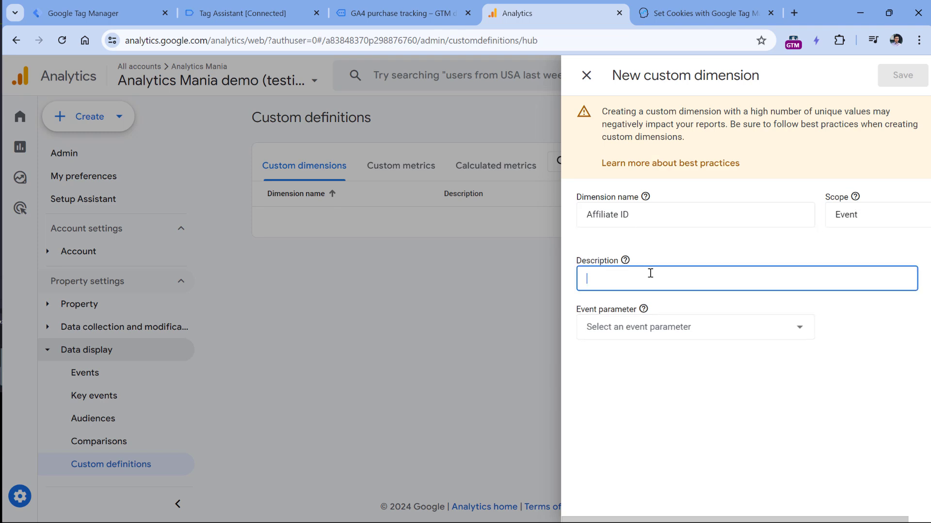
Step: Set the dimension's event parameter to affiliate_id, copied from the GA4 event - purchase tag in Google Tag Manager, and save the dimension
click(615, 322)
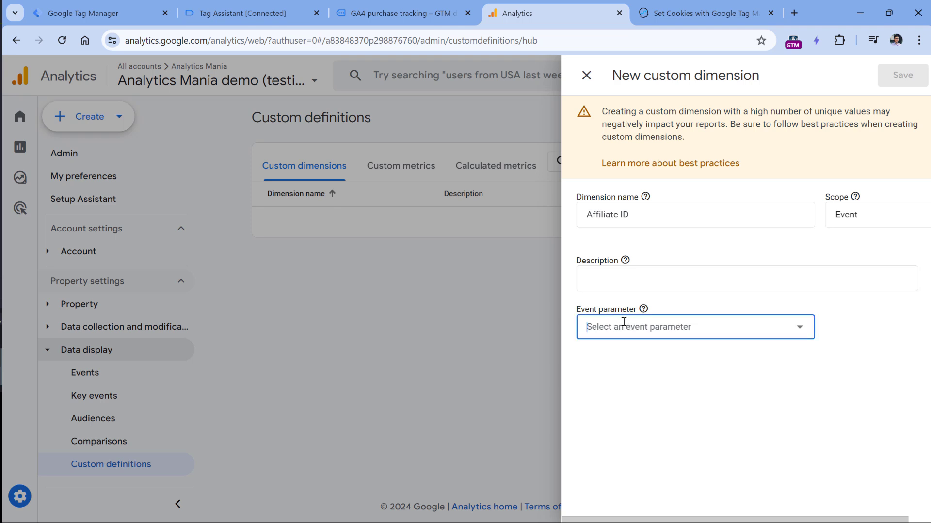
click(84, 13)
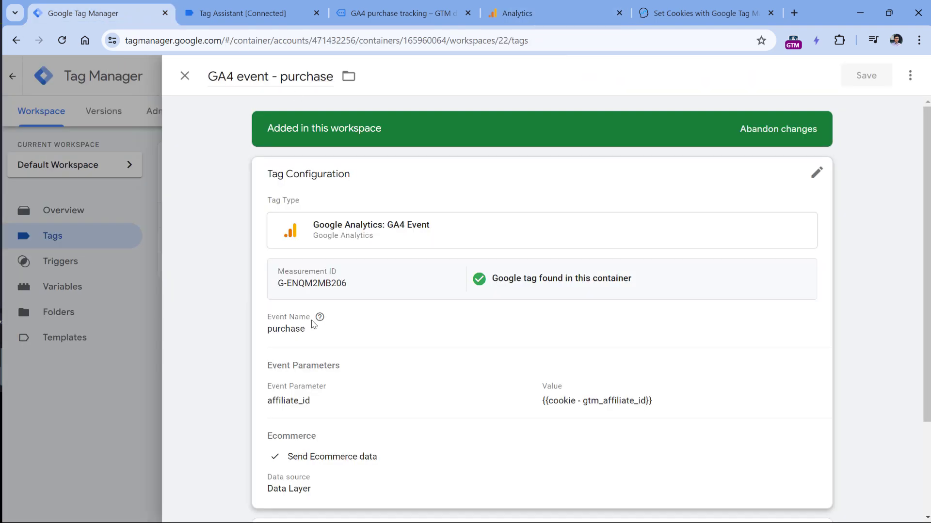
click(299, 412)
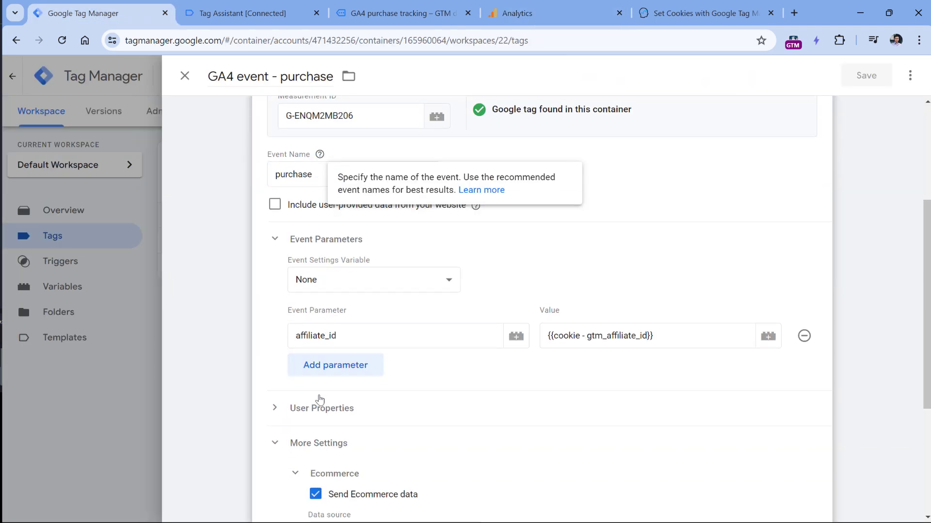
double_click(323, 338)
key(ctrl+c)
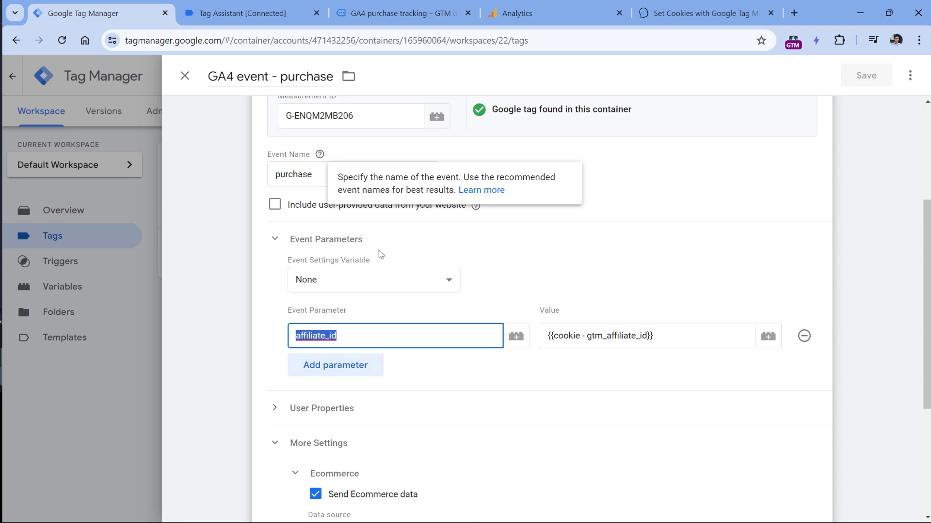
key(ctrl+4)
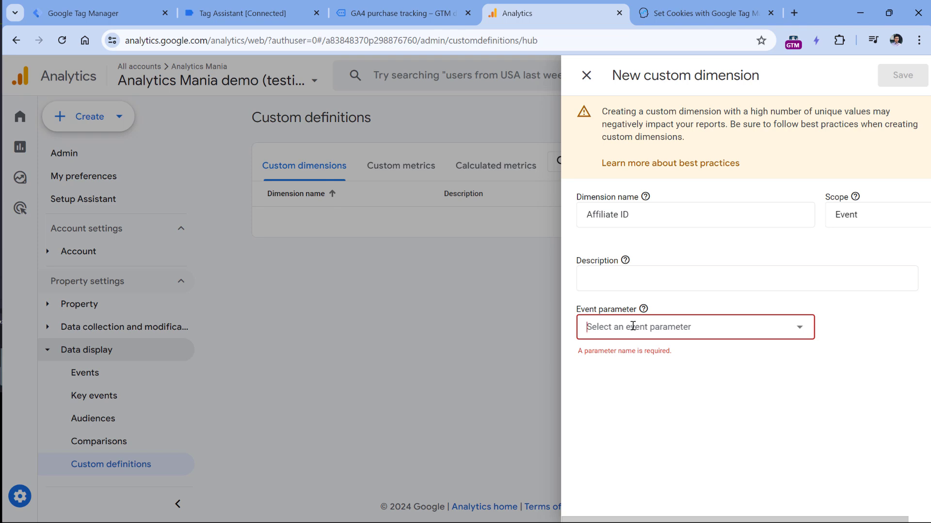
key(ctrl+v)
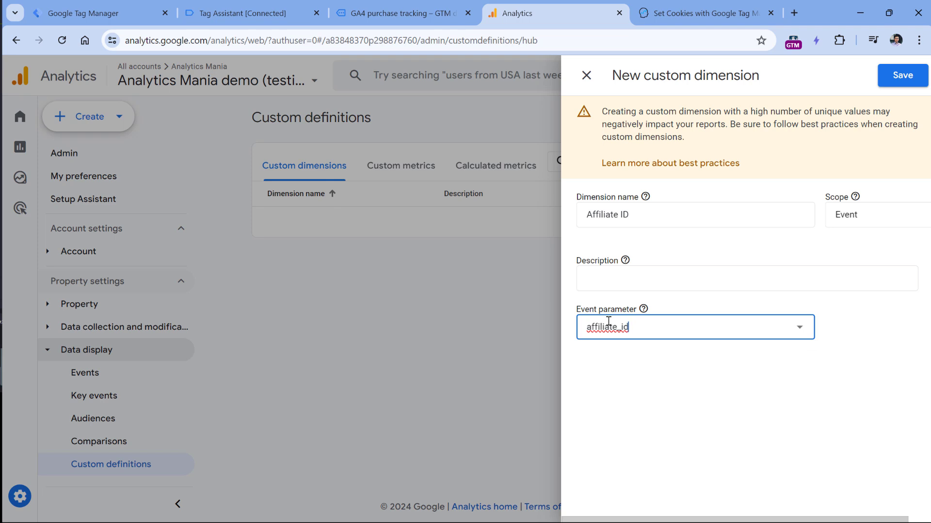
key(ctrl+1)
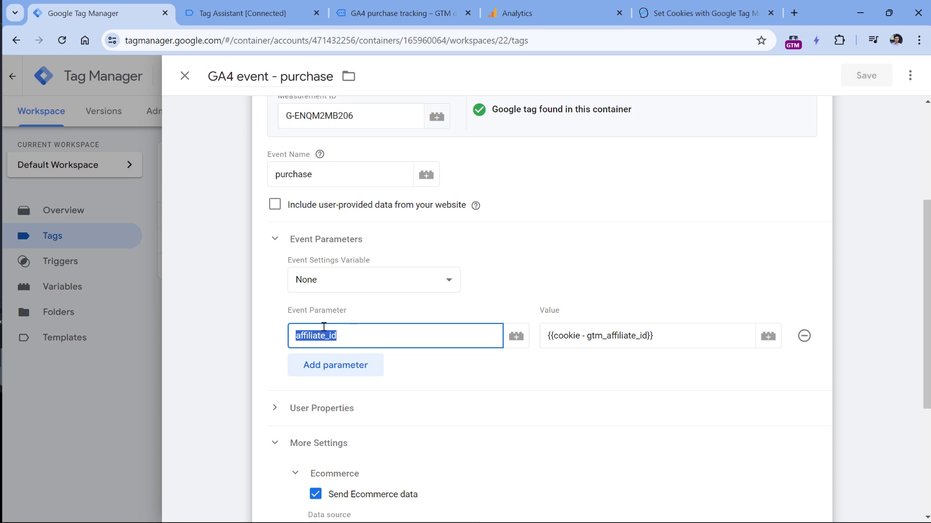
key(ctrl+4)
click(901, 75)
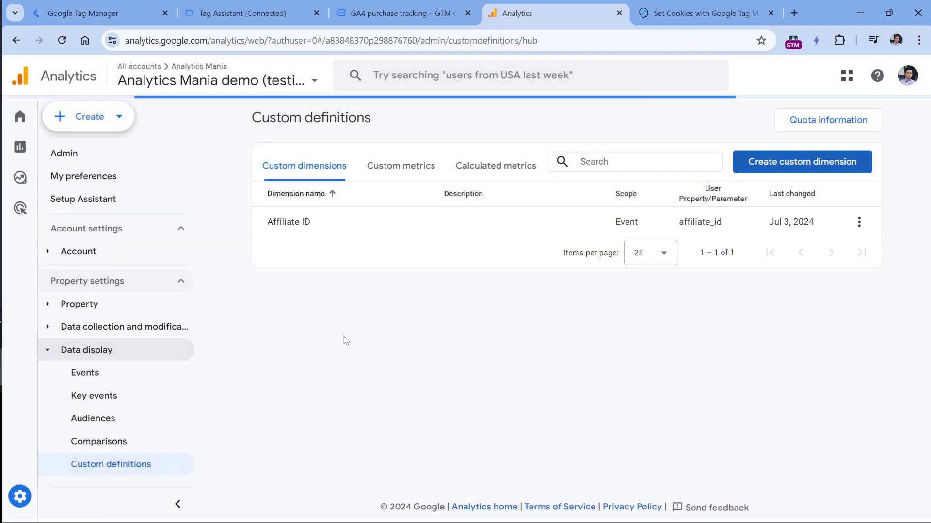
Step: Return to Google Tag Manager and close the GA4 event - purchase tag
click(107, 17)
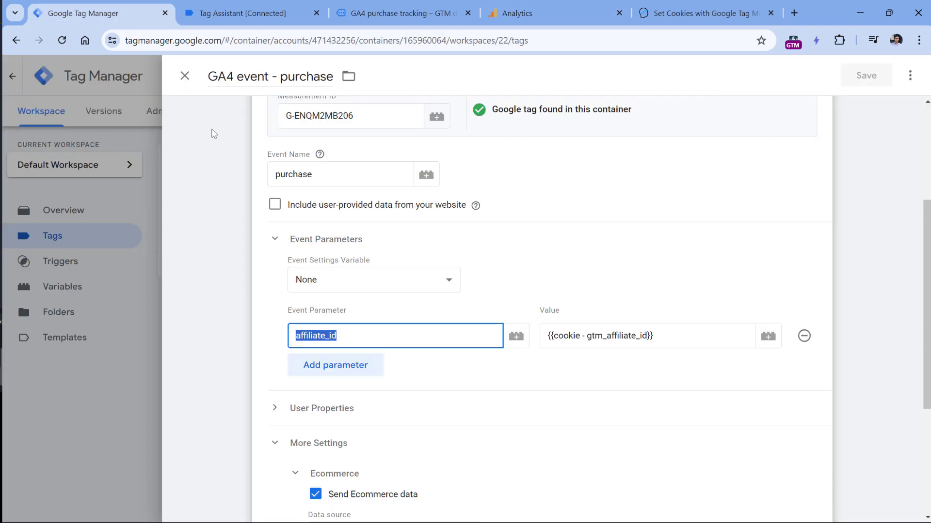
click(182, 77)
click(181, 78)
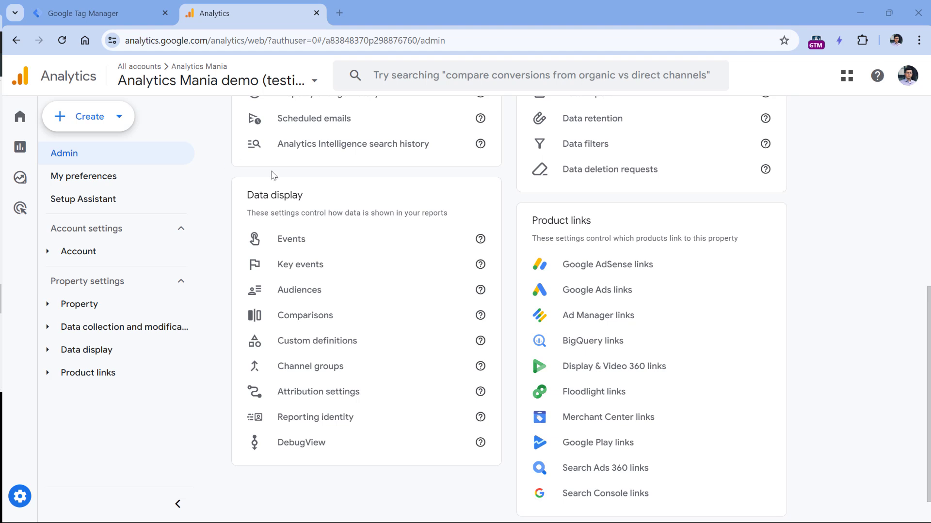
Step: Create a blank exploration in Google Analytics and import the custom Affiliate ID dimension into it
click(29, 179)
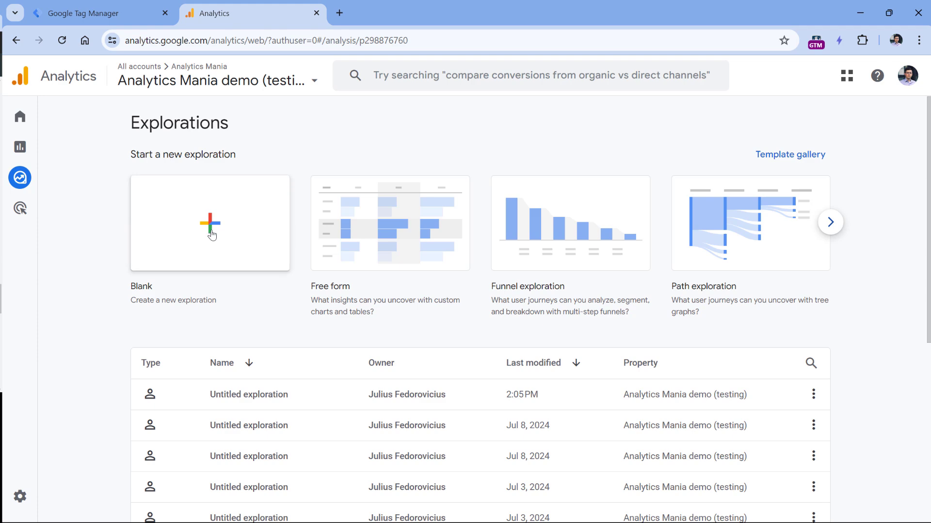
click(211, 235)
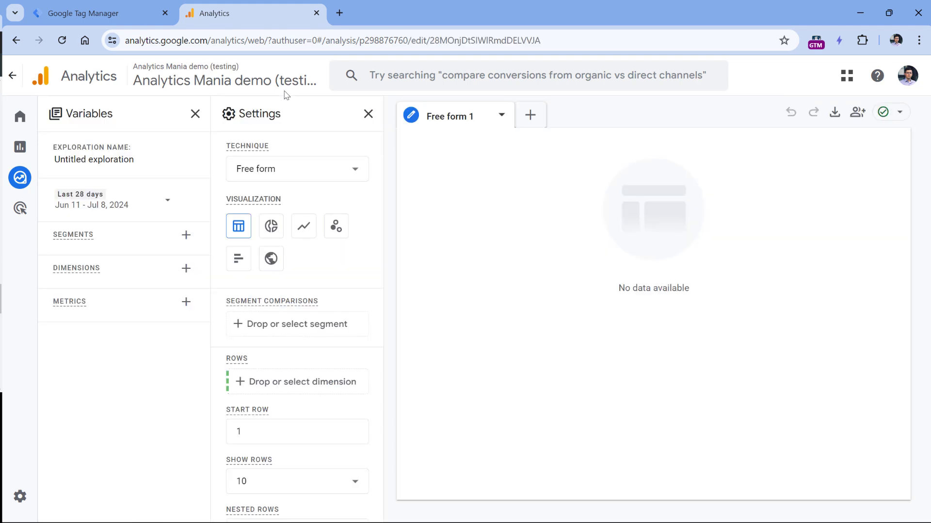
click(186, 270)
click(465, 74)
text(a)
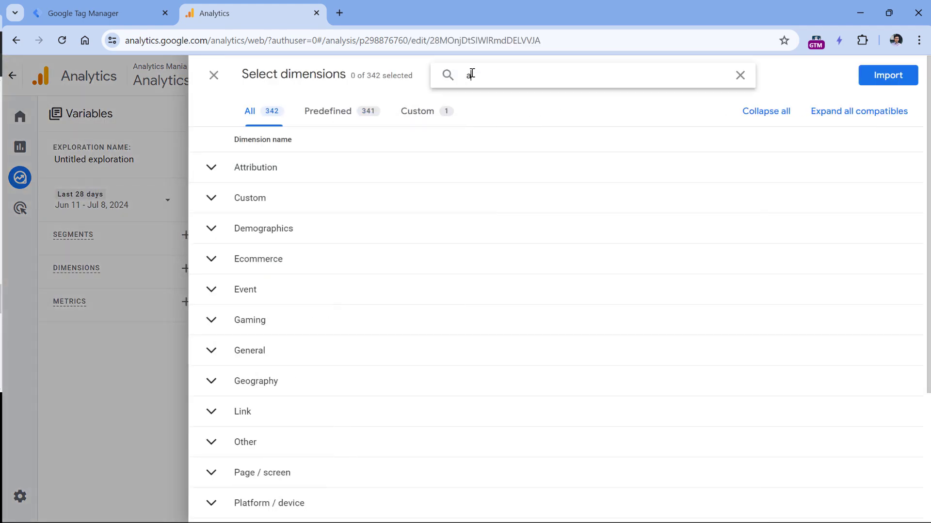
text(ffili)
click(208, 193)
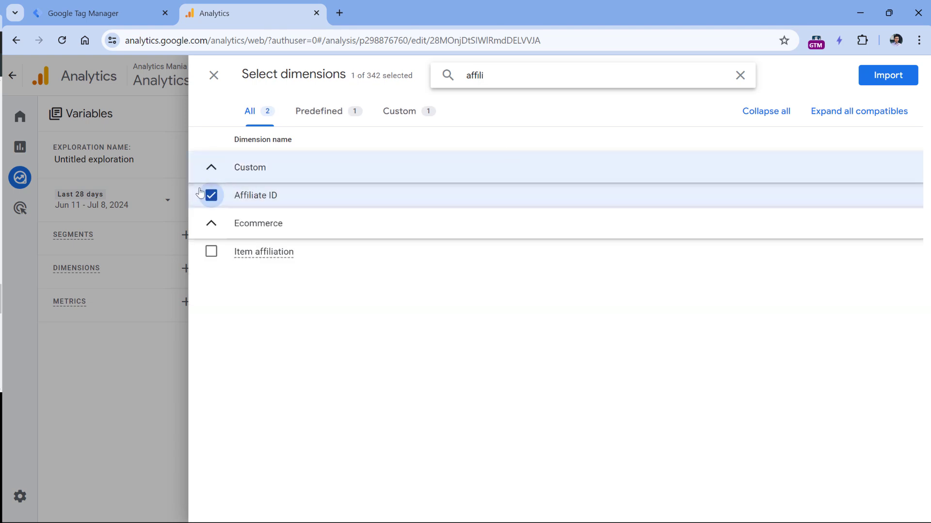
click(873, 82)
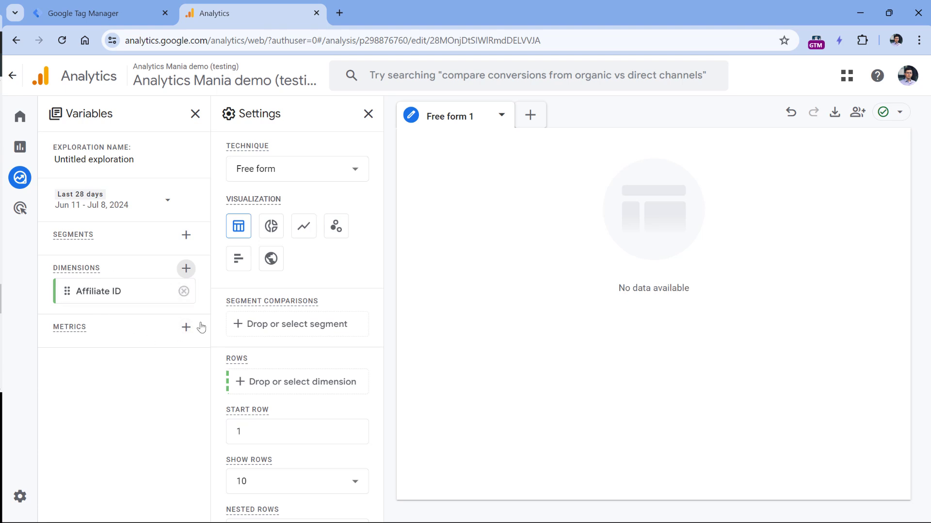
Step: Search the metrics for "reve" and import Purchase revenue into the exploration
click(186, 333)
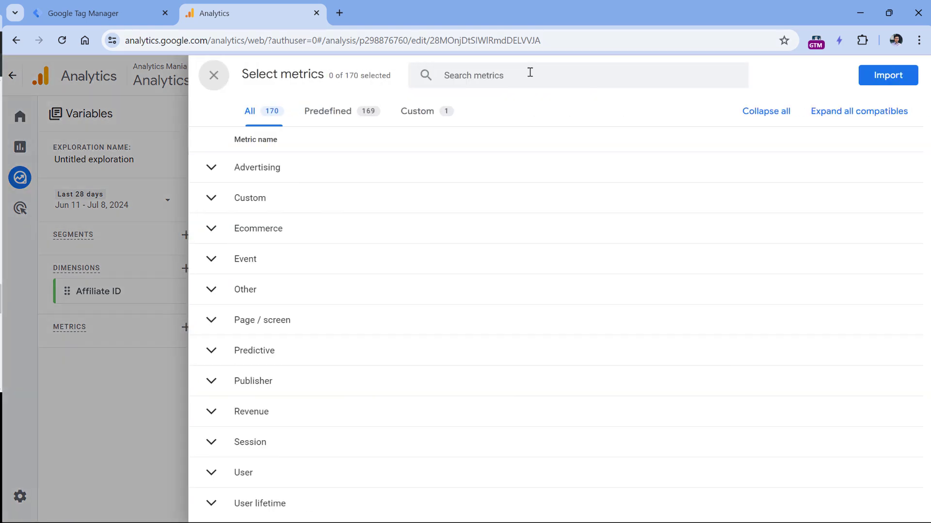
click(530, 73)
text(reve)
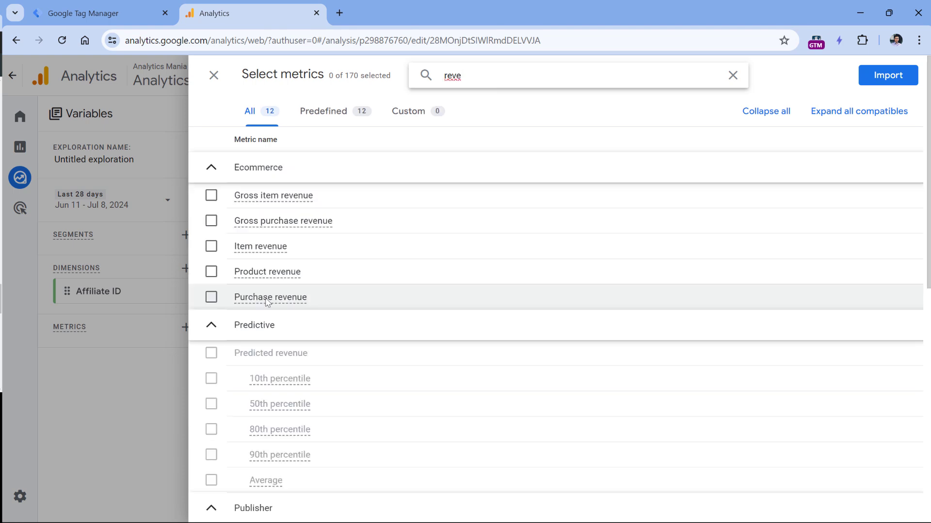
click(211, 297)
click(889, 75)
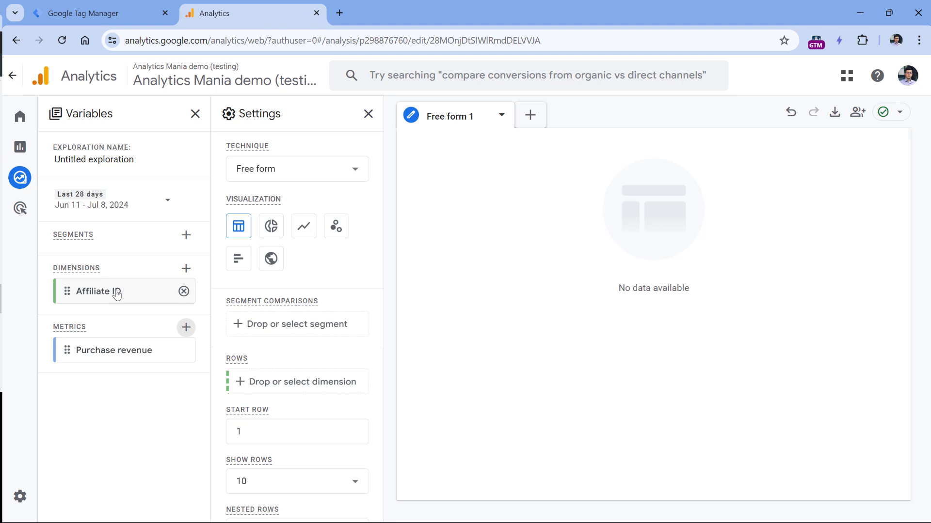
Step: Build the free-form table with Affiliate ID as rows and Purchase revenue as values, and check the affiliate row
double_click(116, 293)
double_click(119, 352)
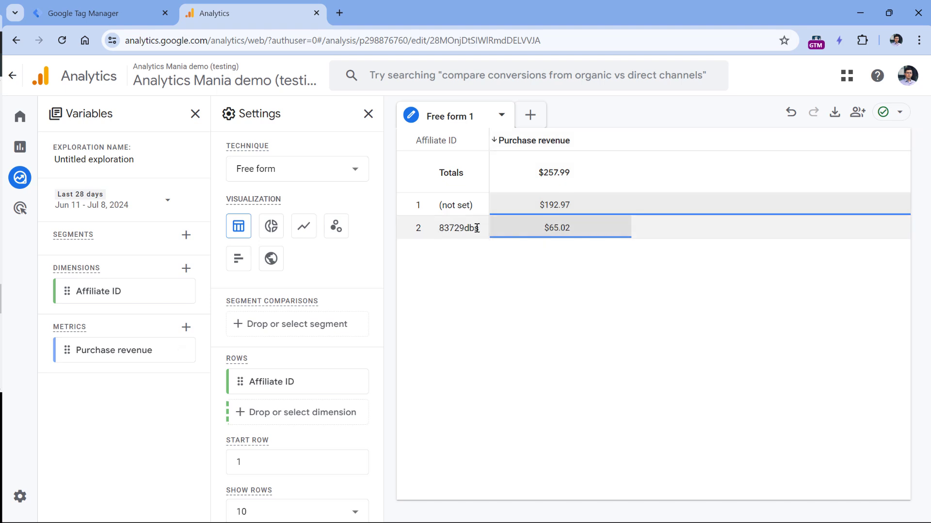
drag(478, 227, 438, 228)
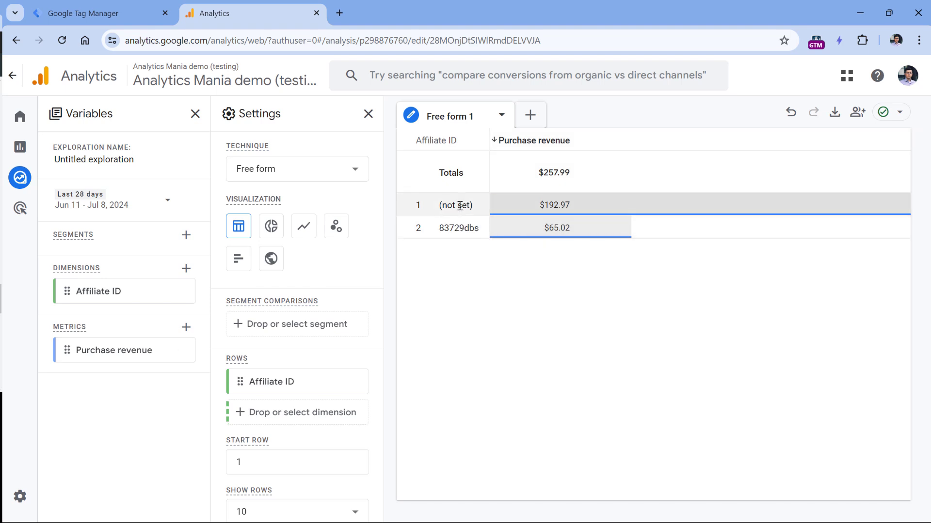